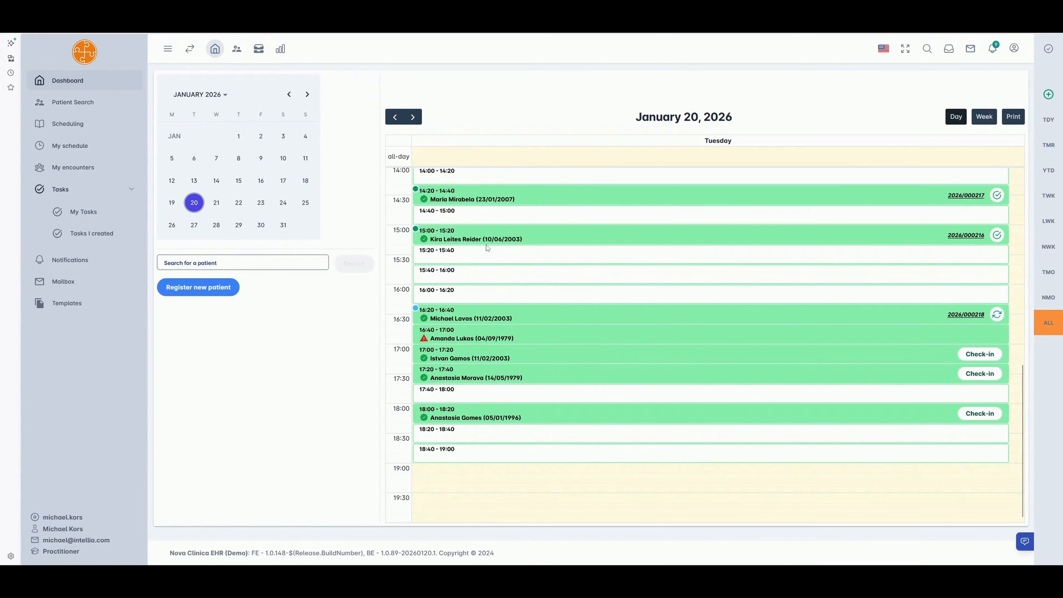
- Mark the patient of the 16:40–17:00 appointment as validated, record that consent was given, and save the patient record
{"action": "mouse_move", "coordinate": [424, 245]}
{"action": "left_click", "coordinate": [424, 341]}
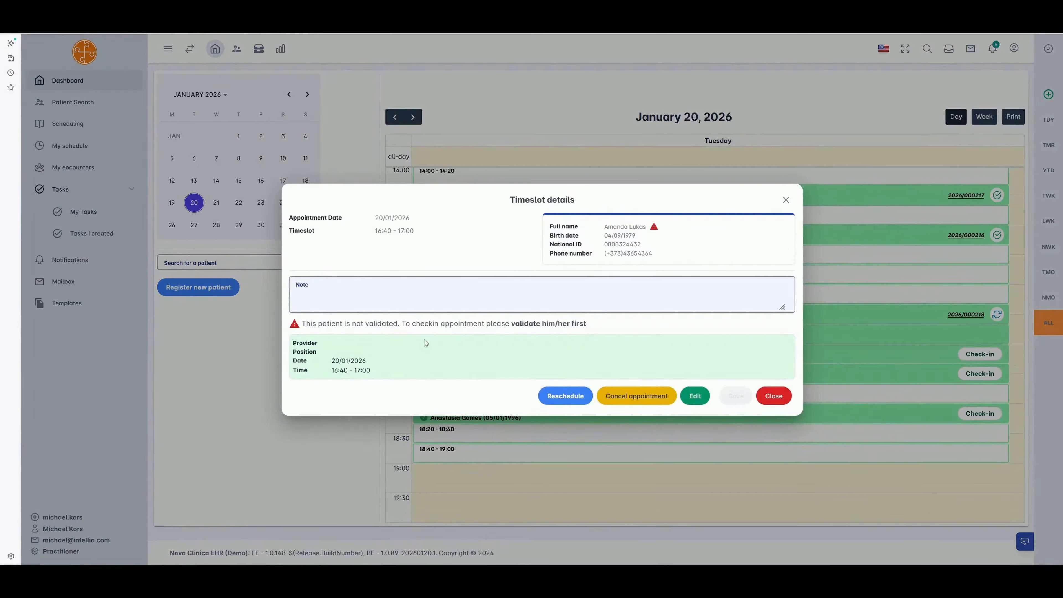
{"action": "left_click", "coordinate": [531, 325]}
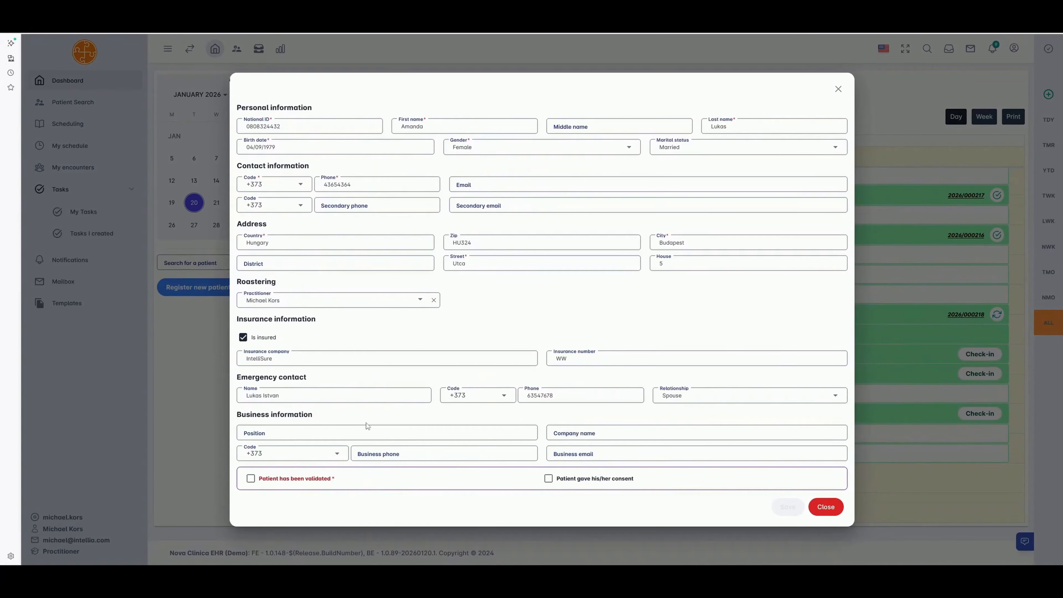
{"action": "left_click", "coordinate": [251, 478]}
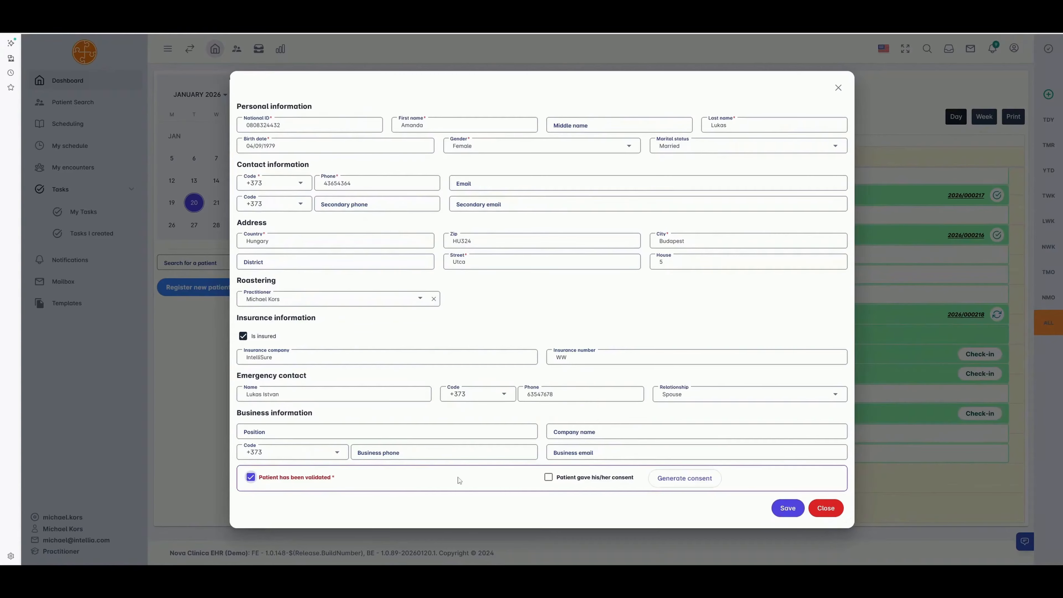
{"action": "left_click", "coordinate": [549, 479]}
{"action": "left_click", "coordinate": [788, 510]}
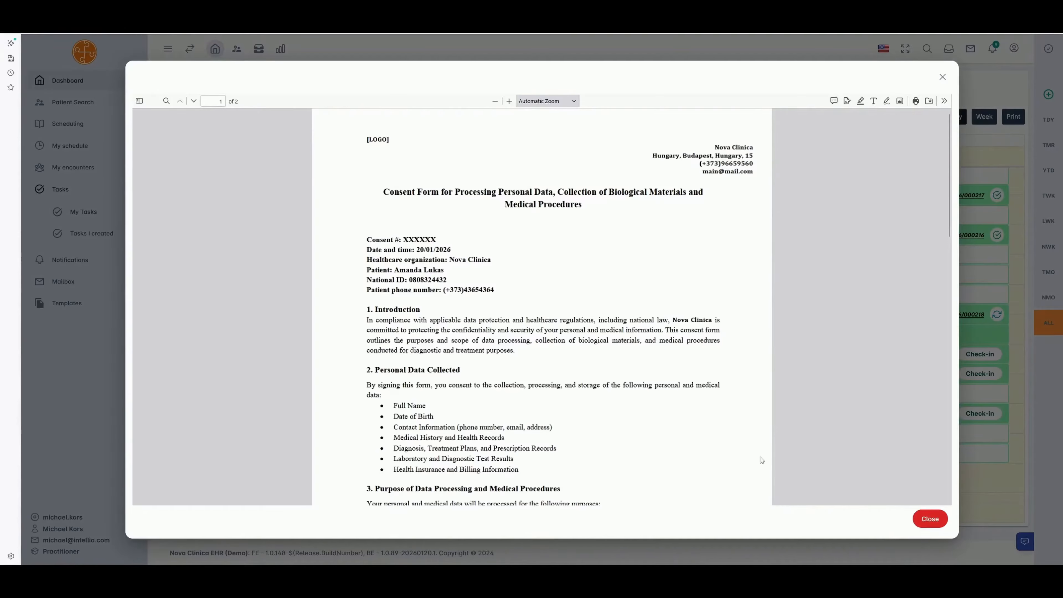
- Look through the generated consent form, and close it together with the appointment's timeslot details
{"action": "scroll", "coordinate": [804, 449], "scroll_direction": "down", "scroll_amount": 7}
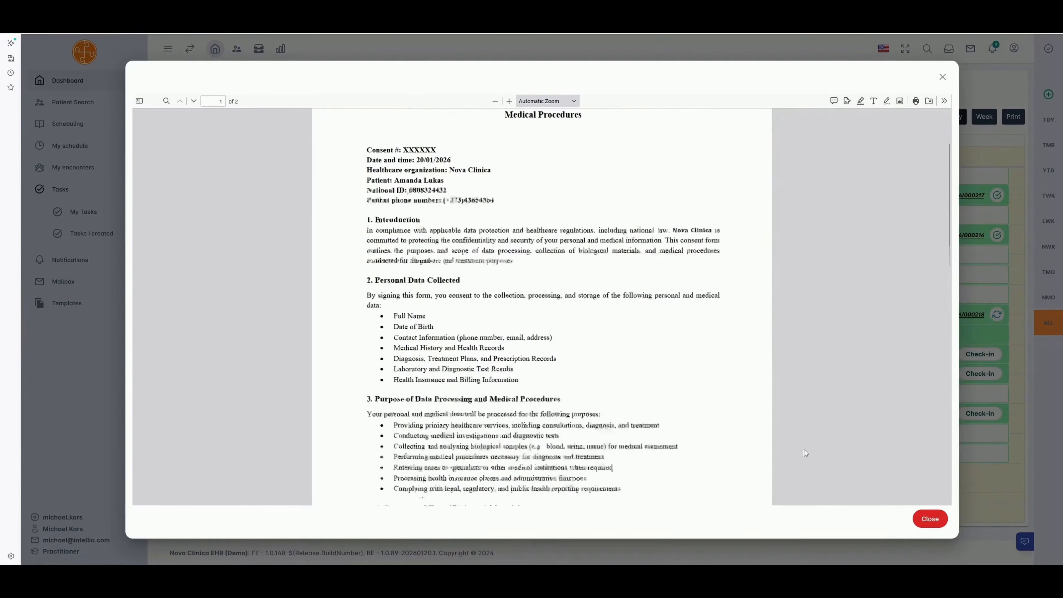
{"action": "left_click", "coordinate": [930, 520]}
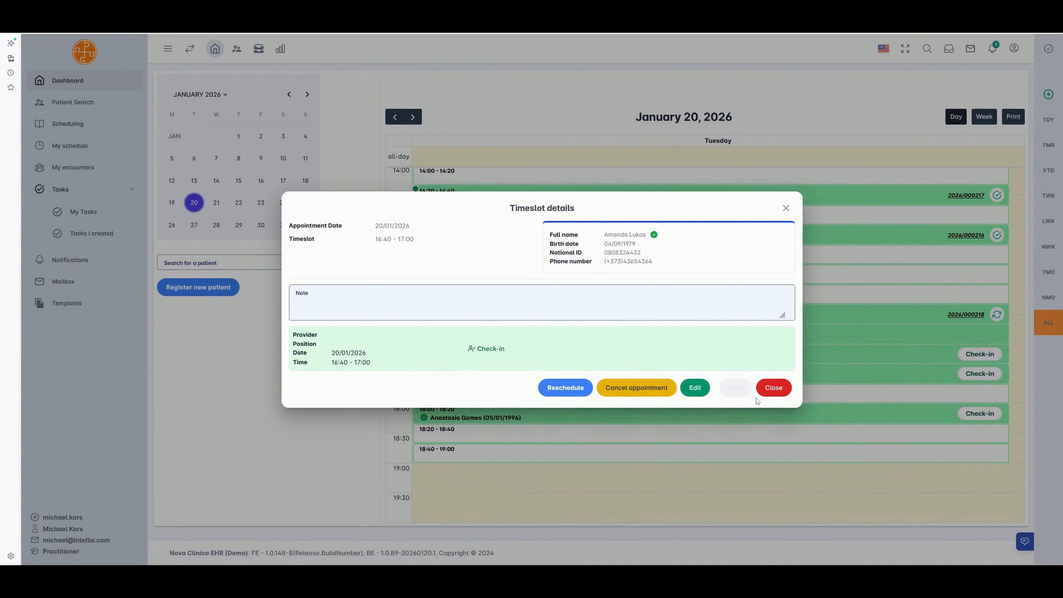
{"action": "left_click", "coordinate": [773, 388]}
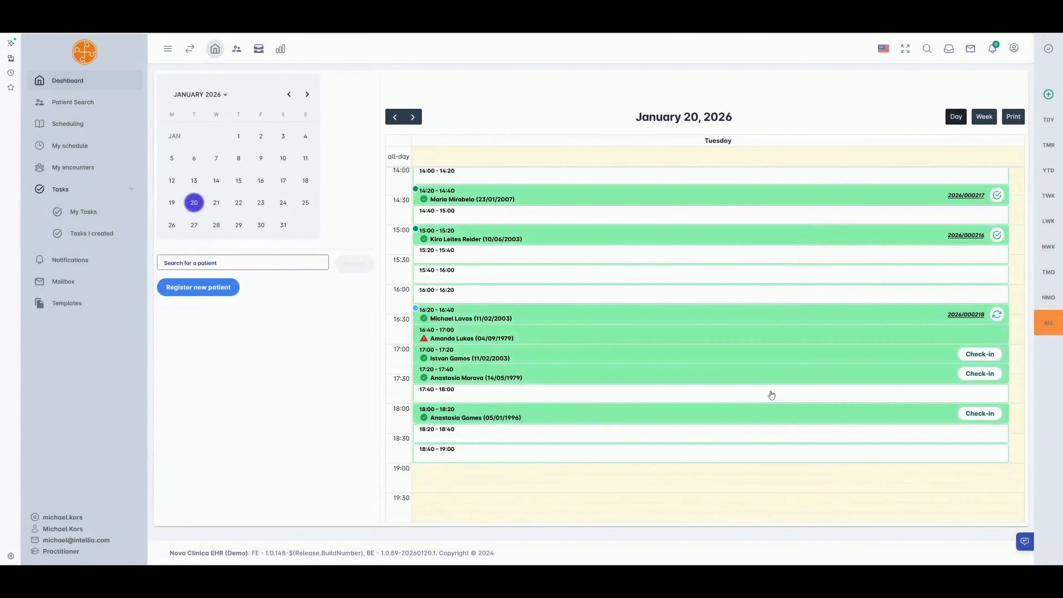
- Refresh the day schedule and mark the new-task notification as read
{"action": "key", "text": "F5"}
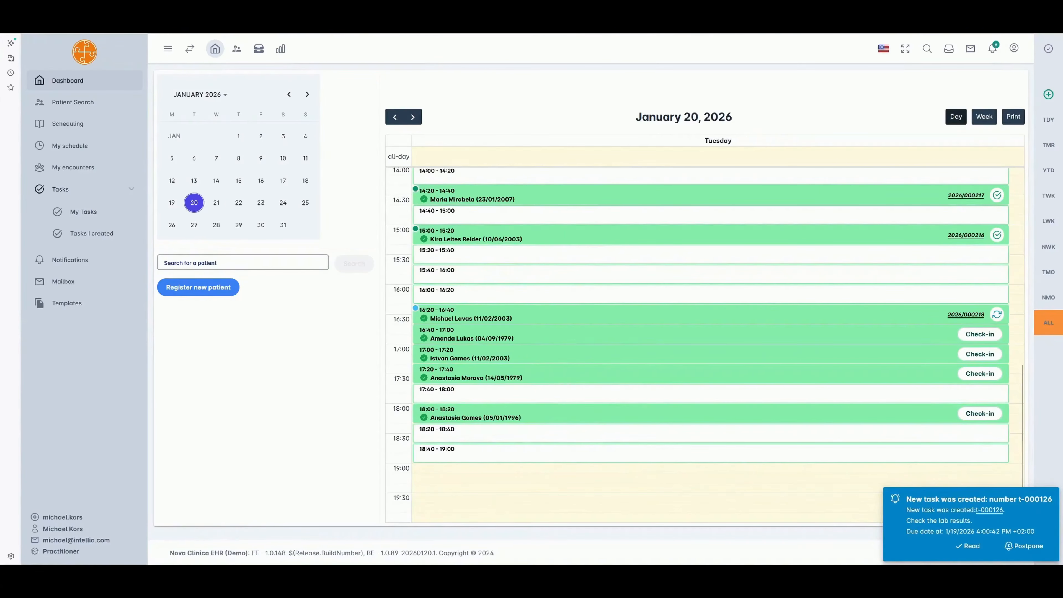
{"action": "left_click", "coordinate": [970, 546]}
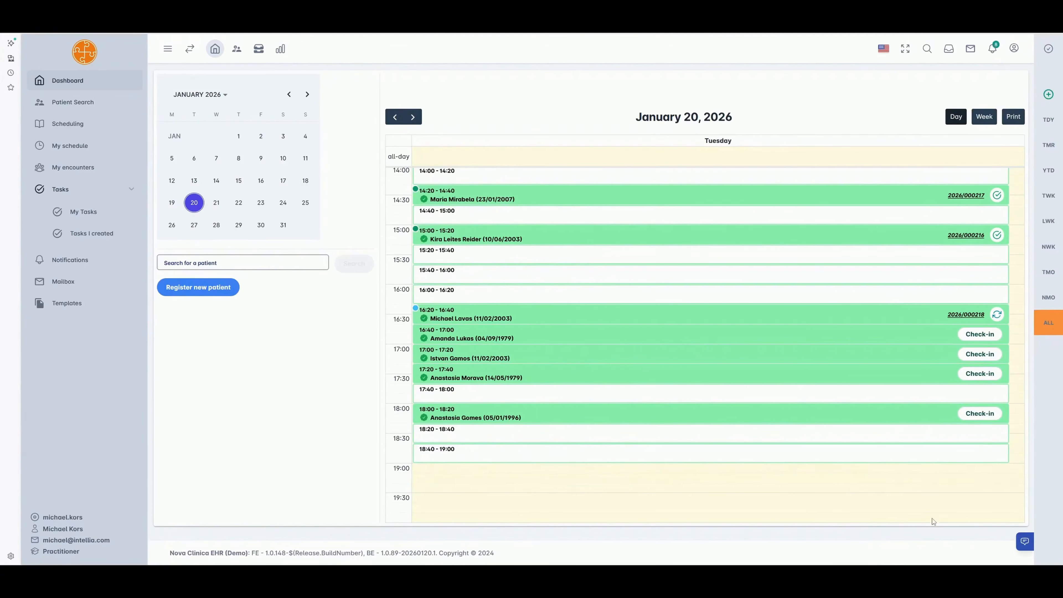
- Start the check-in for the 18:00–18:20 appointment with encounter type Follow up and reason Chronic
{"action": "left_click", "coordinate": [980, 414]}
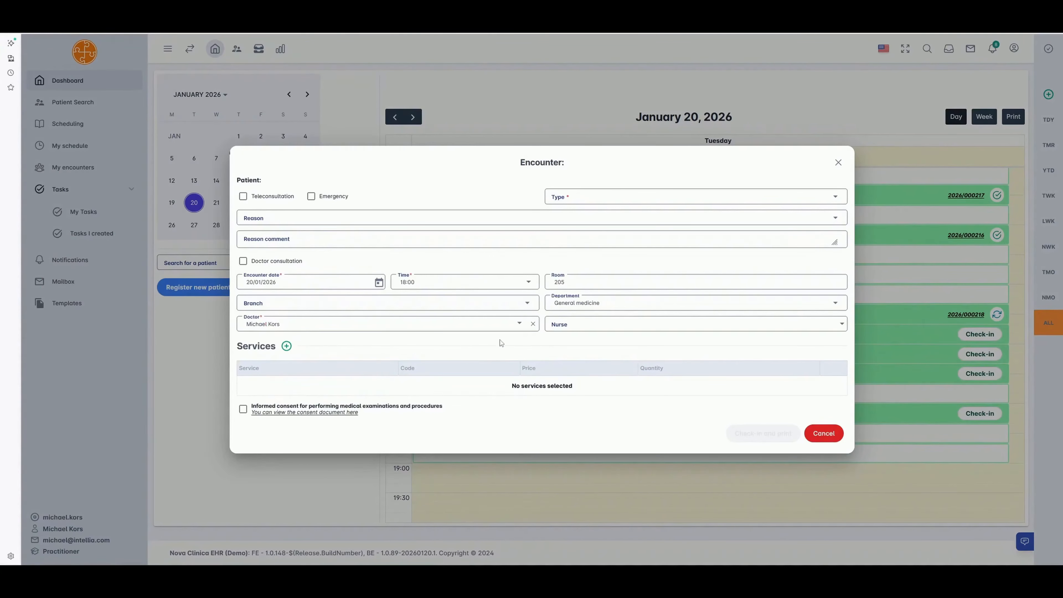
{"action": "left_click", "coordinate": [614, 203]}
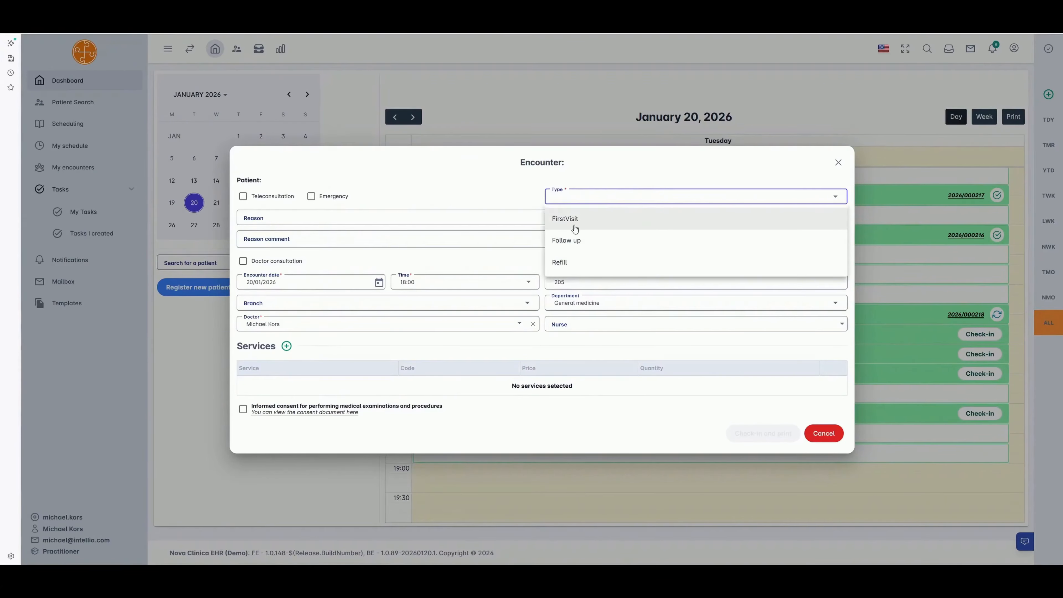
{"action": "left_click", "coordinate": [581, 242]}
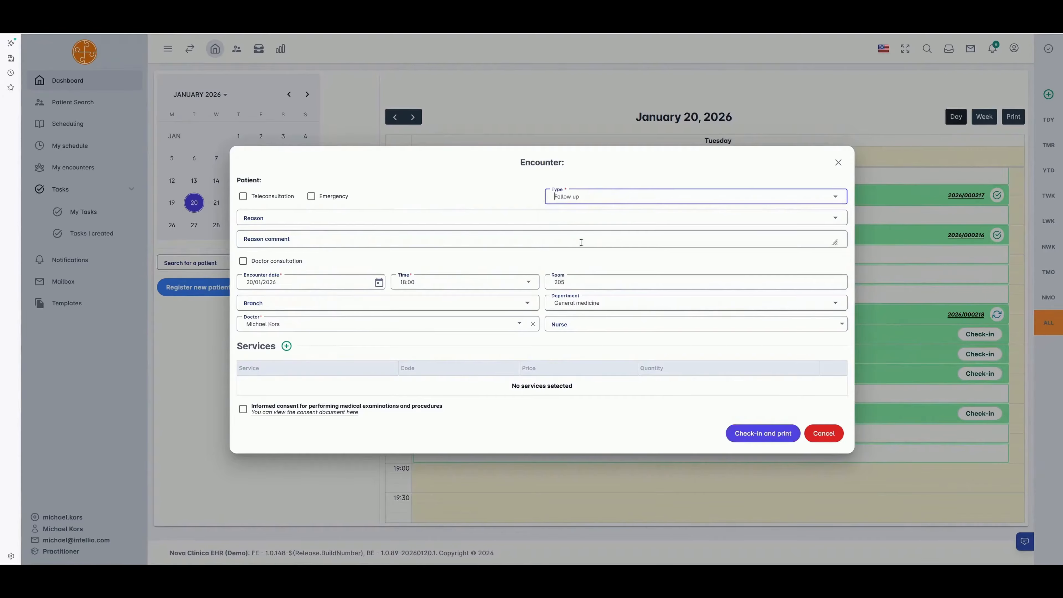
{"action": "left_click", "coordinate": [266, 224]}
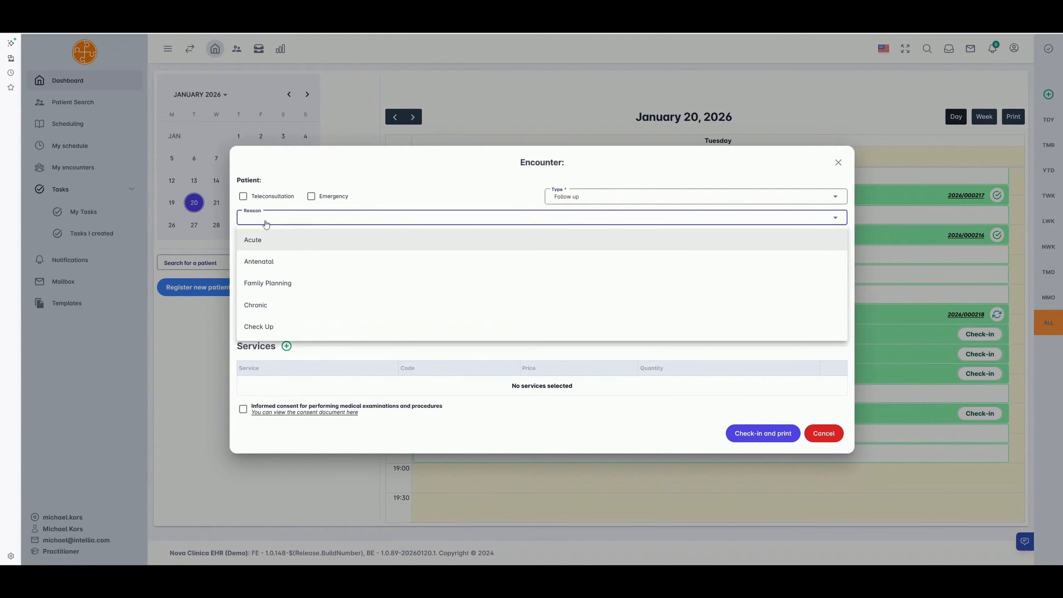
{"action": "left_click", "coordinate": [263, 305]}
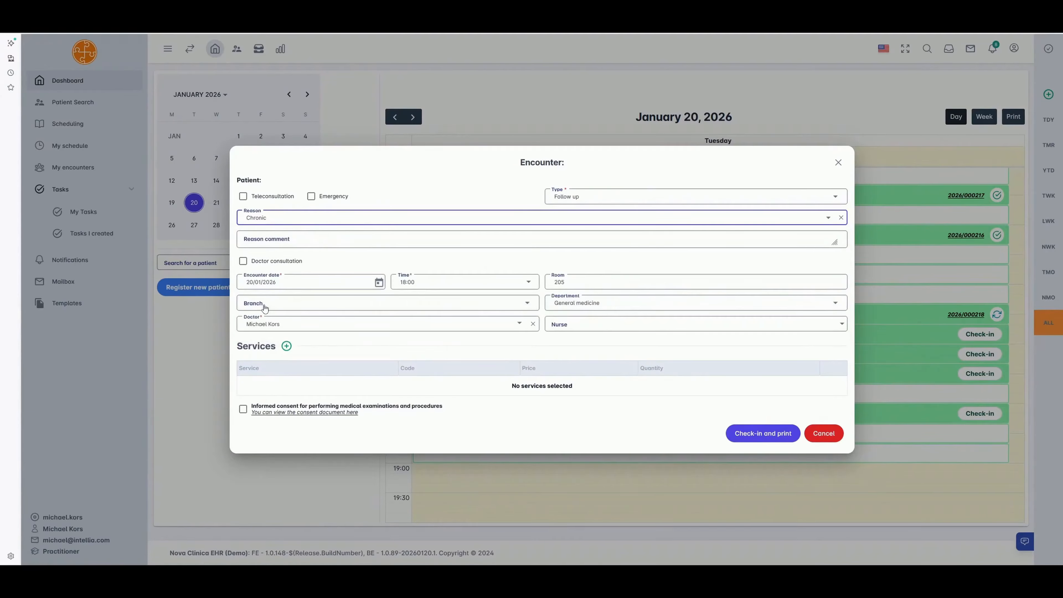
{"action": "left_click", "coordinate": [297, 239]}
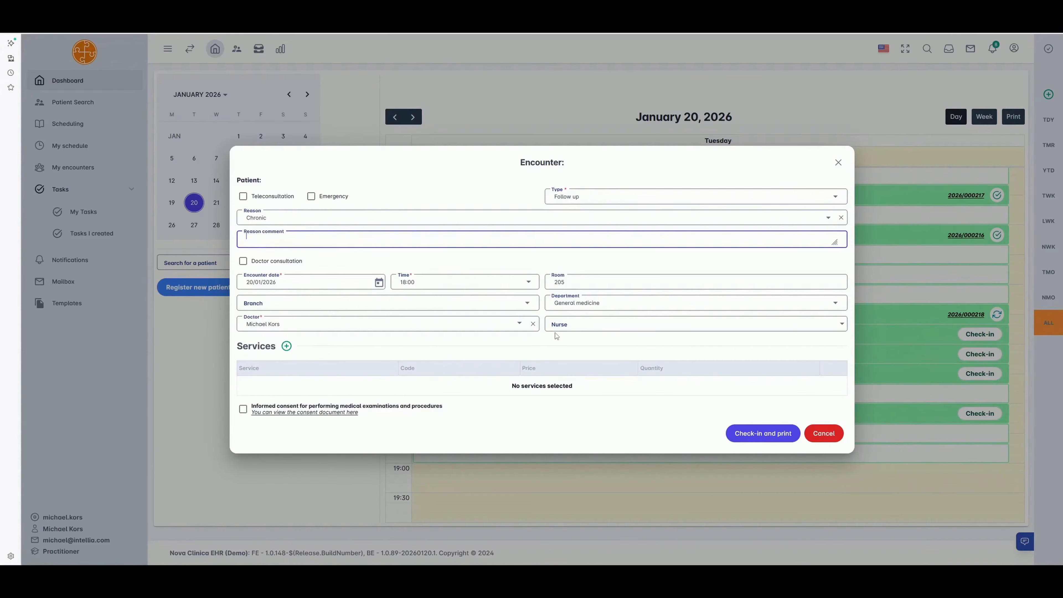
- Add the services Specialist Consultation (CONS-SPC) and Vaccination TBC (V21) to the encounter
{"action": "left_click", "coordinate": [287, 347]}
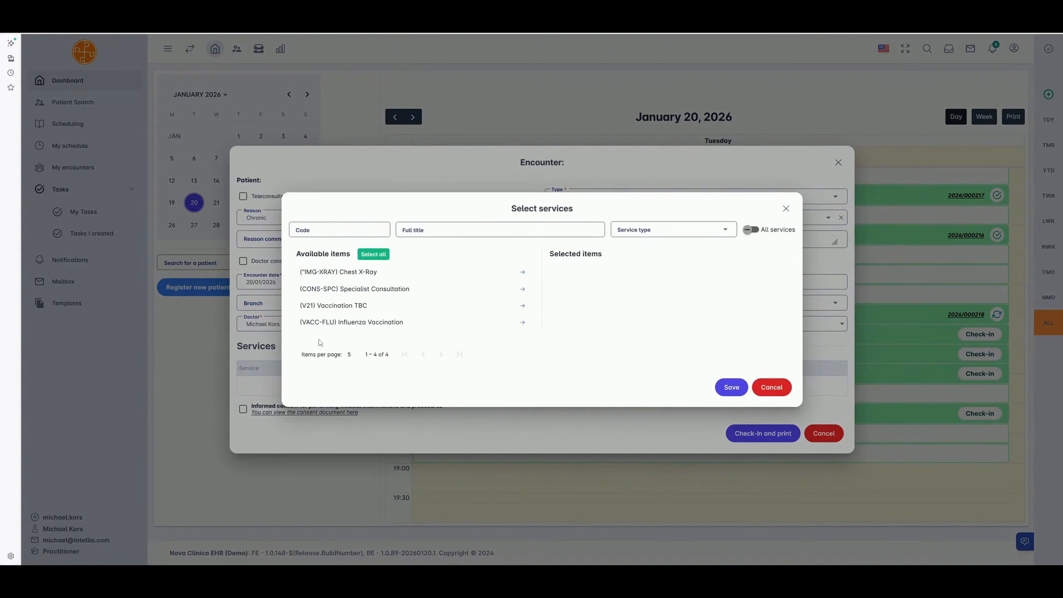
{"action": "left_click", "coordinate": [340, 290]}
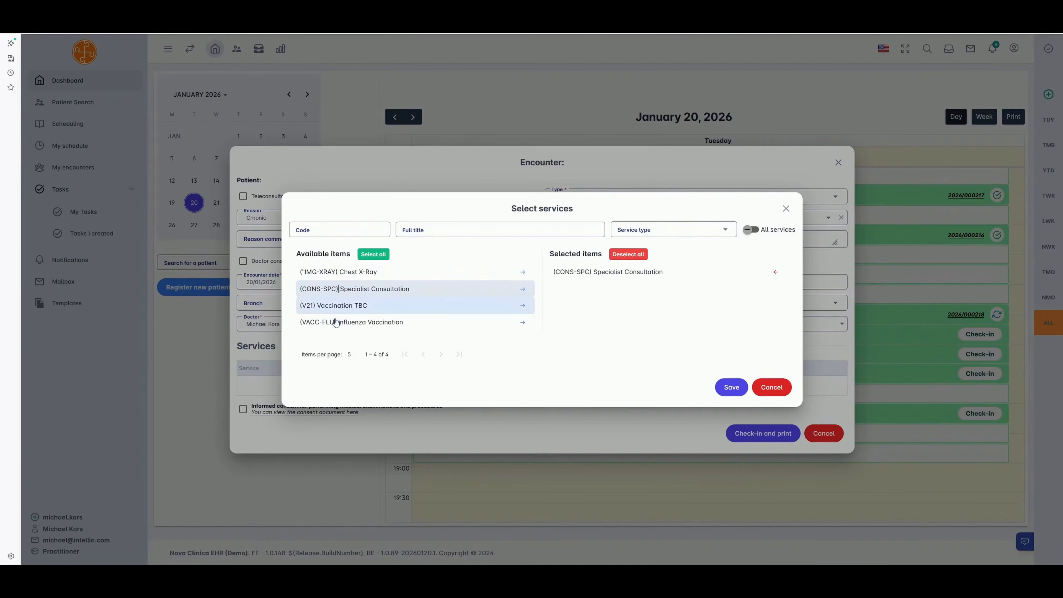
{"action": "left_click", "coordinate": [333, 305]}
{"action": "left_click", "coordinate": [732, 389]}
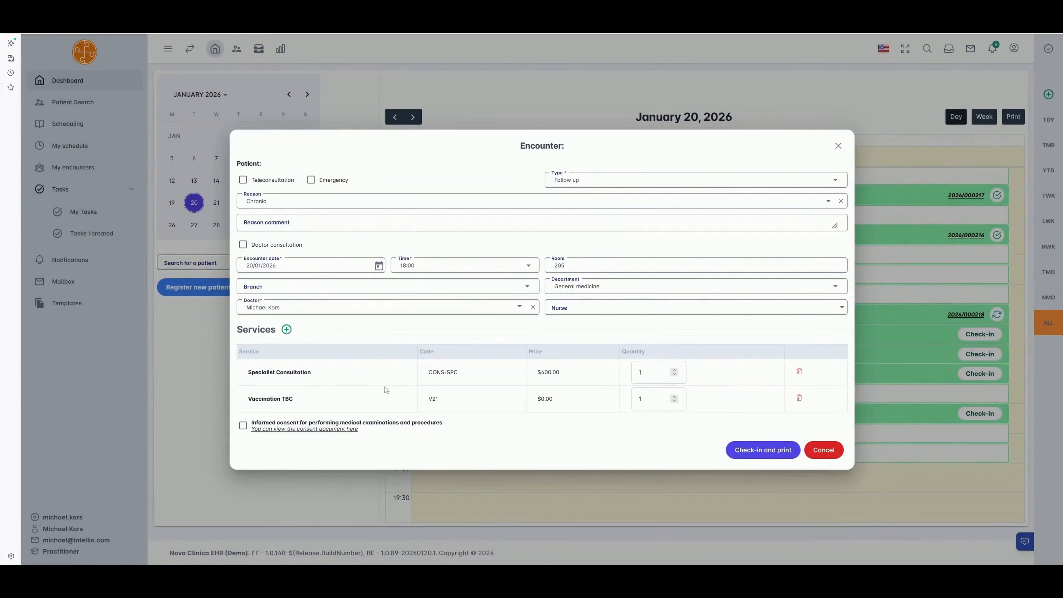
- Confirm informed consent for medical examinations and procedures, and complete the check-in with printing
{"action": "left_click", "coordinate": [243, 425]}
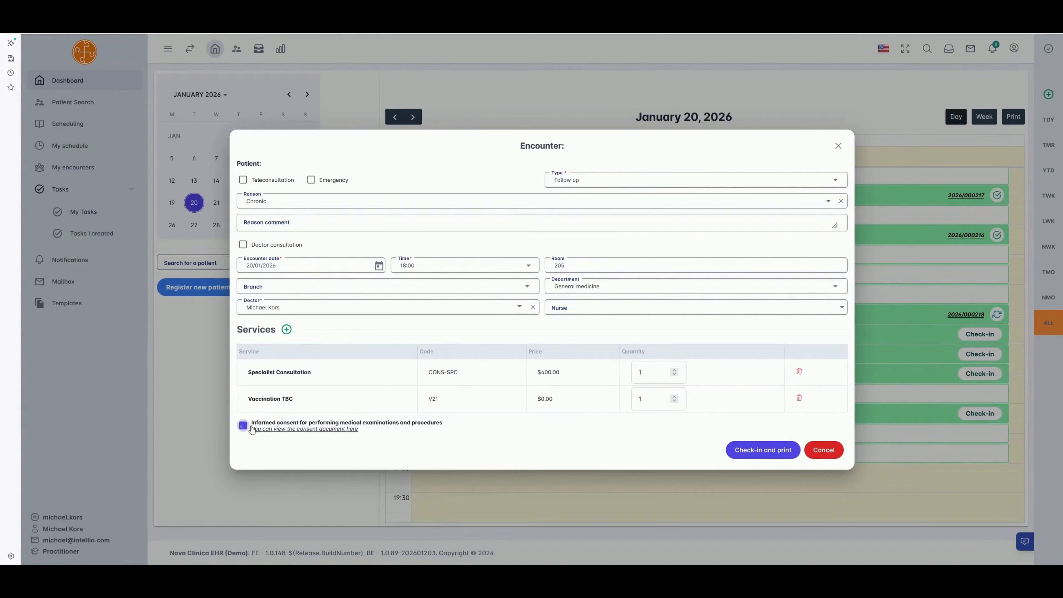
{"action": "left_click", "coordinate": [774, 453]}
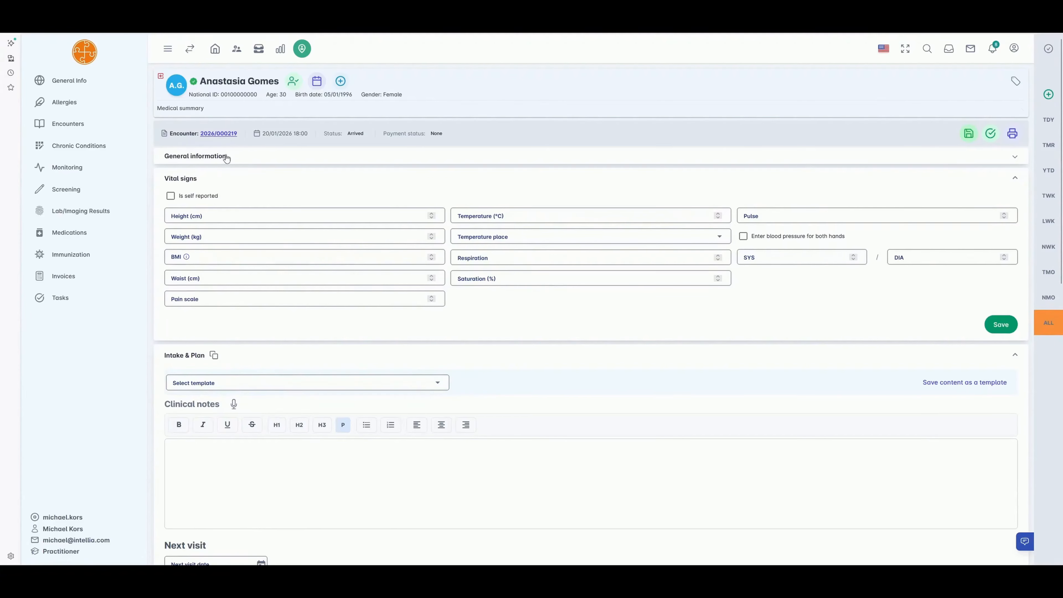
- Examine the encounter's sections from vital signs to screenings, and expand the patient's medical summary
{"action": "scroll", "coordinate": [207, 204], "scroll_direction": "down", "scroll_amount": 3}
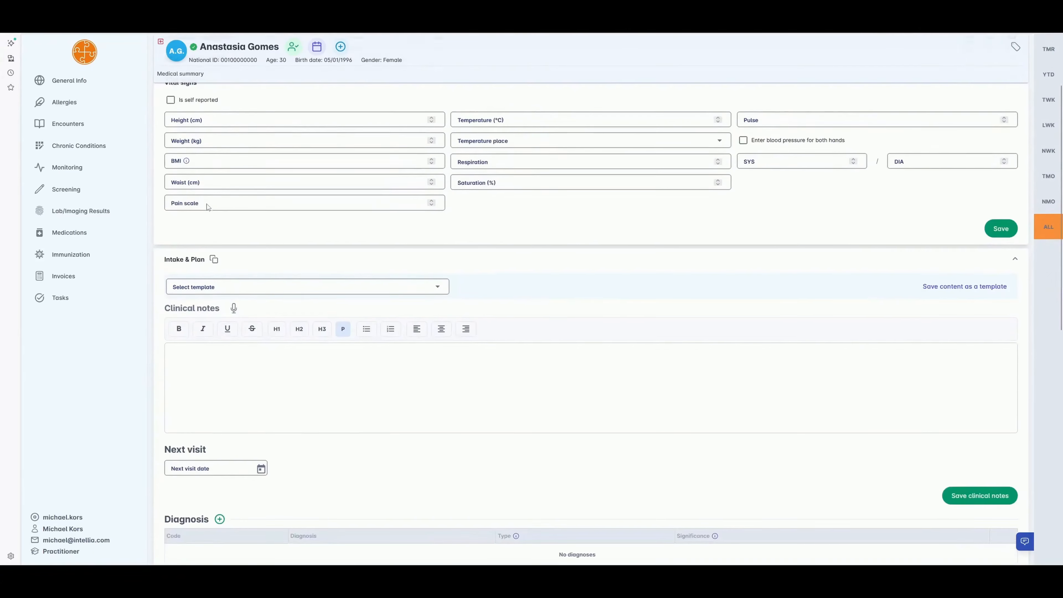
{"action": "scroll", "coordinate": [192, 176], "scroll_direction": "up", "scroll_amount": 1}
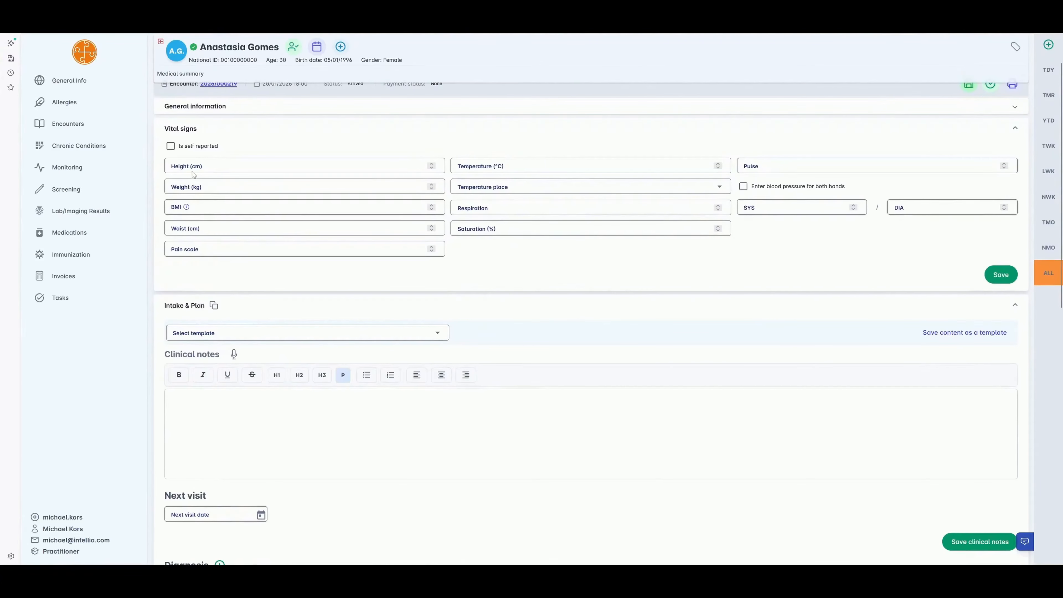
{"action": "scroll", "coordinate": [231, 292], "scroll_direction": "down", "scroll_amount": 3}
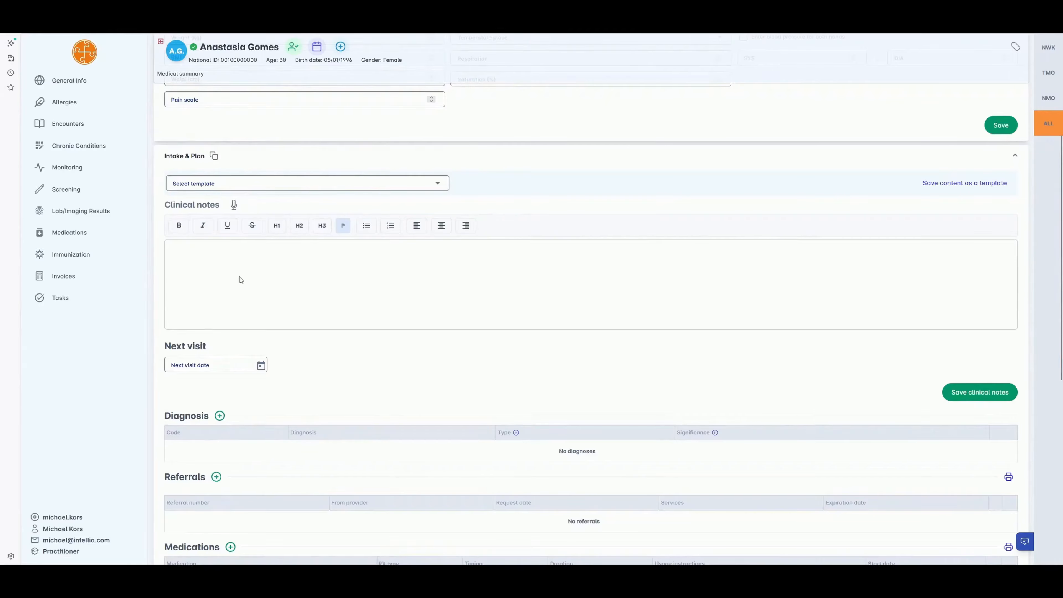
{"action": "scroll", "coordinate": [241, 279], "scroll_direction": "down", "scroll_amount": 4}
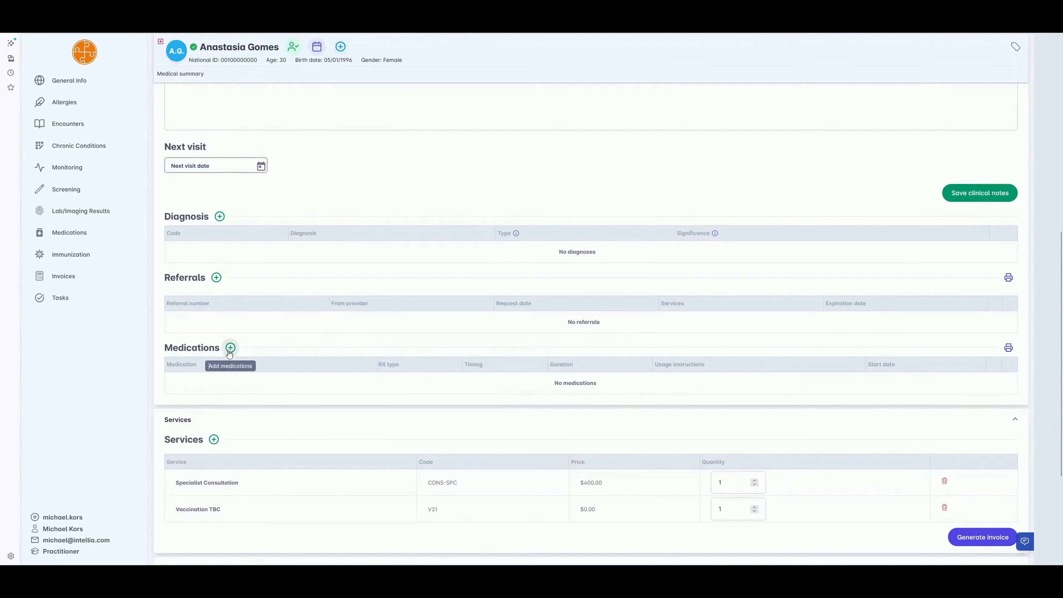
{"action": "scroll", "coordinate": [246, 406], "scroll_direction": "down", "scroll_amount": 2}
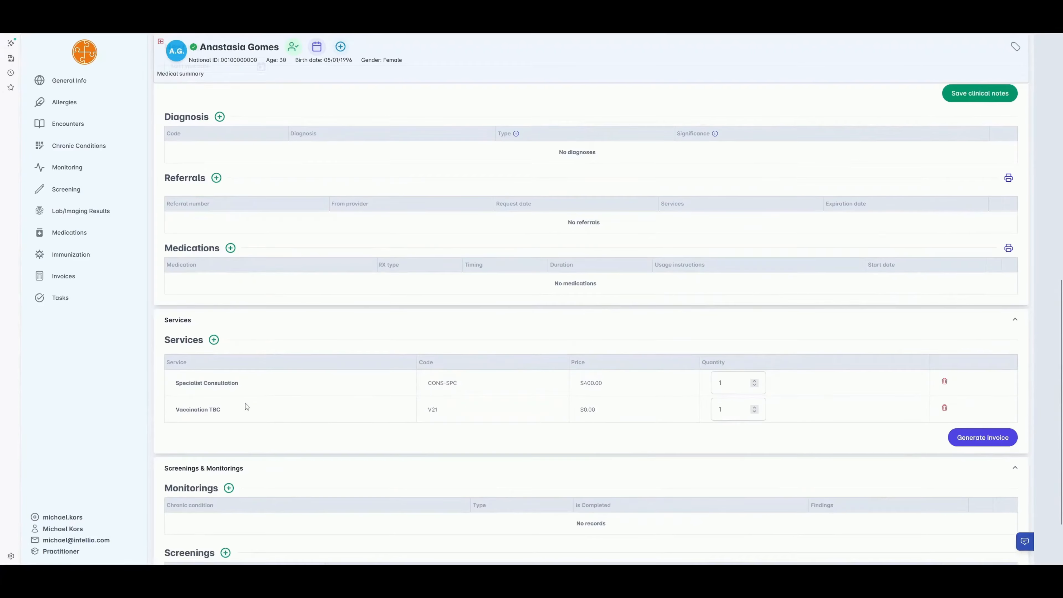
{"action": "scroll", "coordinate": [246, 406], "scroll_direction": "down", "scroll_amount": 2}
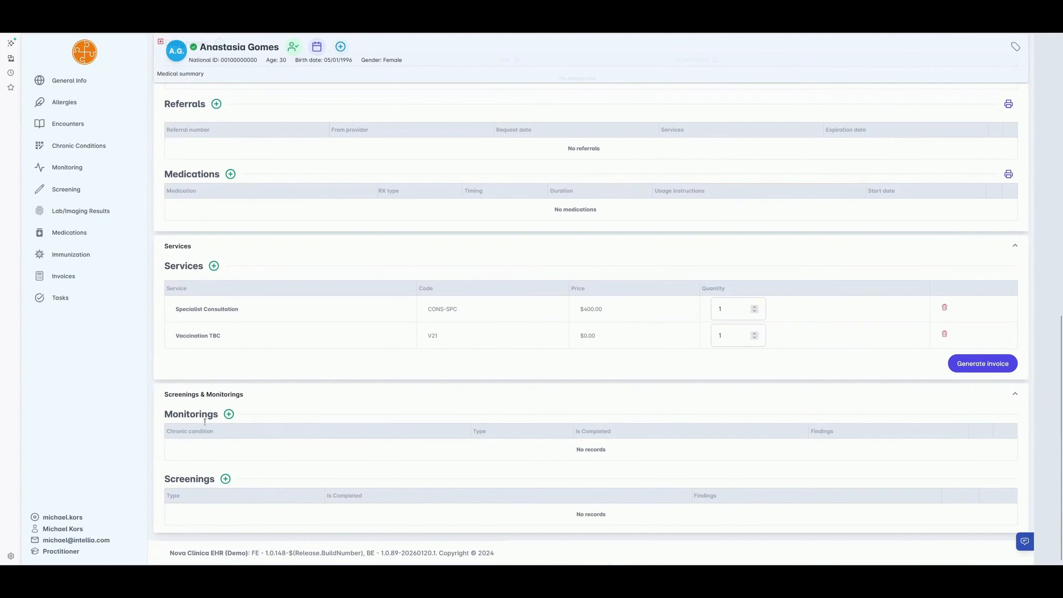
{"action": "scroll", "coordinate": [252, 446], "scroll_direction": "up", "scroll_amount": 11}
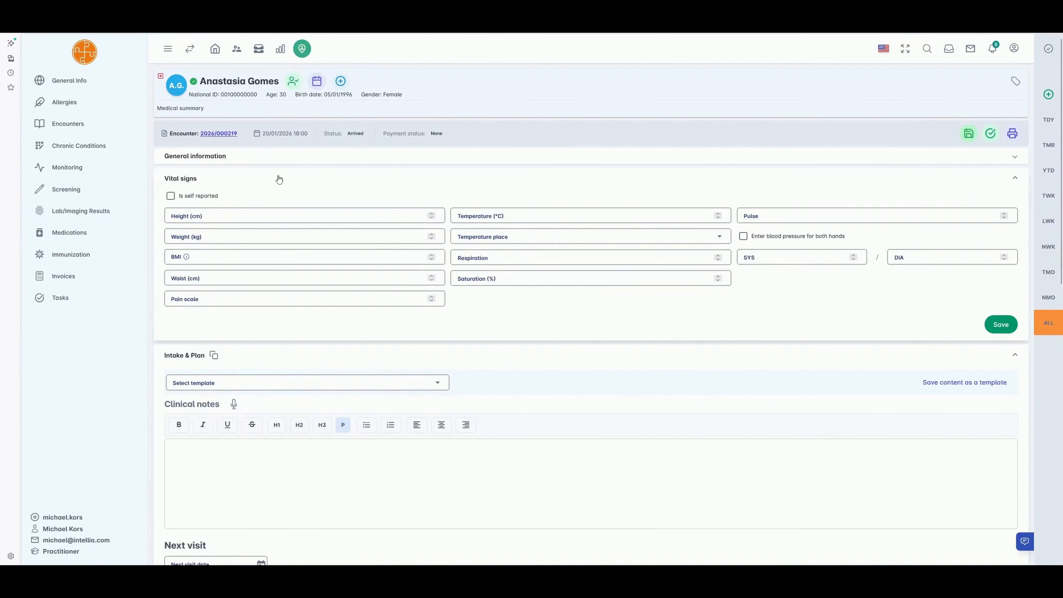
{"action": "left_click", "coordinate": [196, 108]}
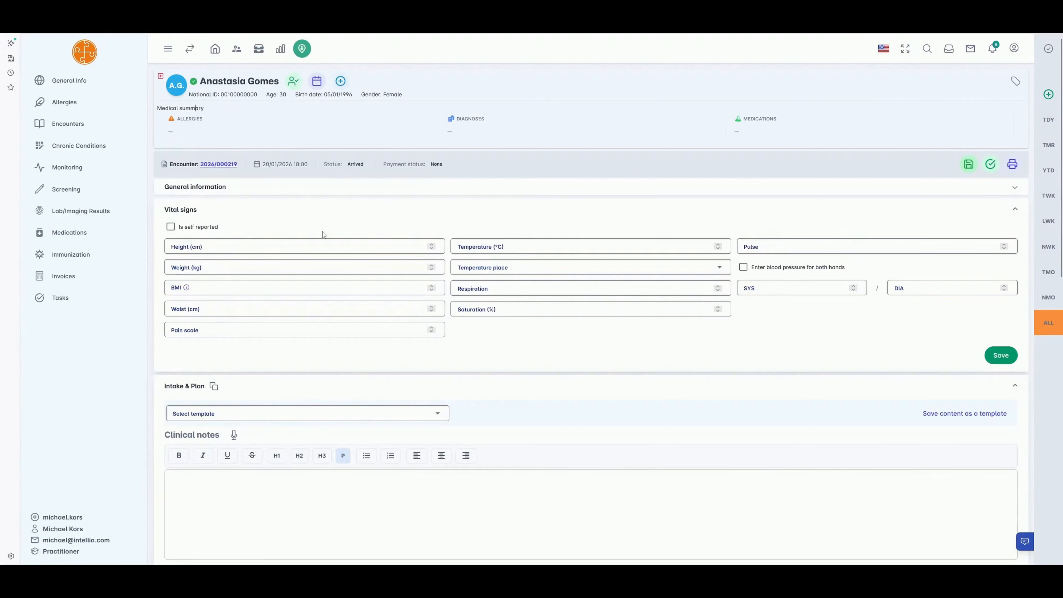
- Enter a height of 185 cm and a weight of 89 kg in the vital signs
{"action": "scroll", "coordinate": [324, 233], "scroll_direction": "down", "scroll_amount": 1}
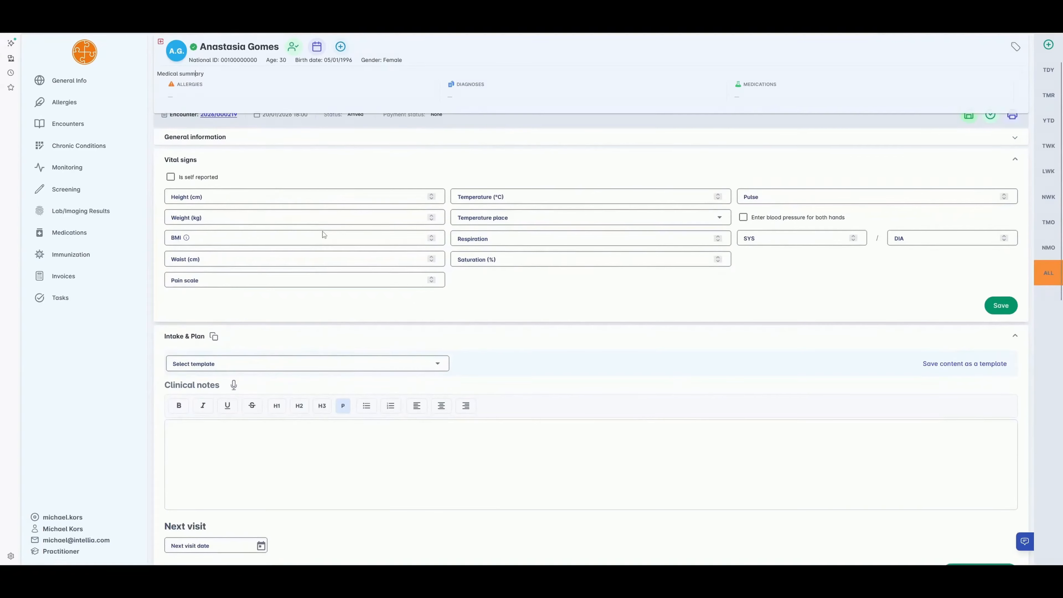
{"action": "left_click", "coordinate": [220, 196]}
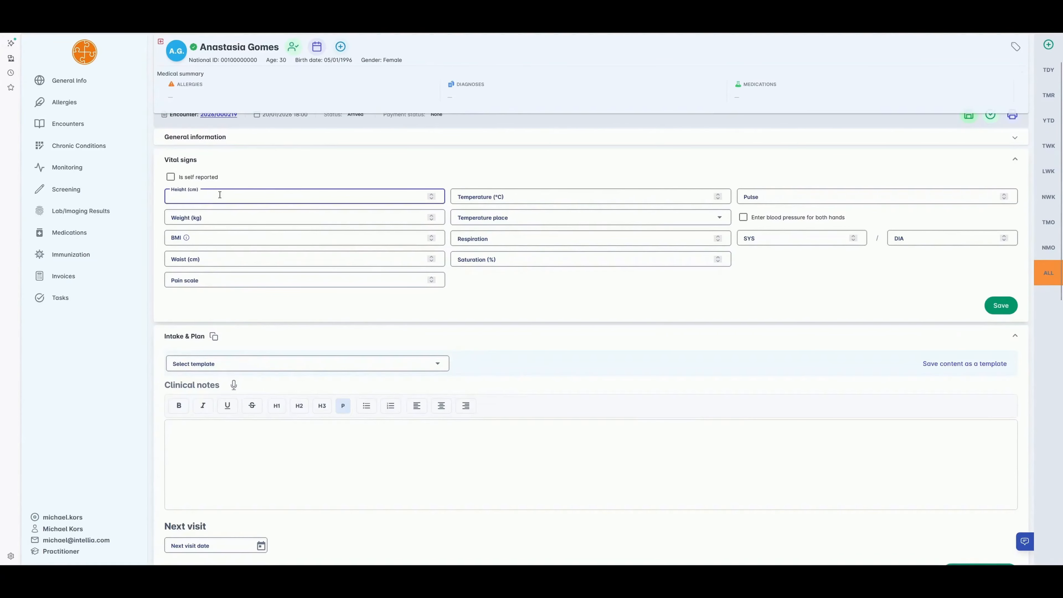
{"action": "left_click", "coordinate": [231, 214]}
{"action": "type", "text": "89"}
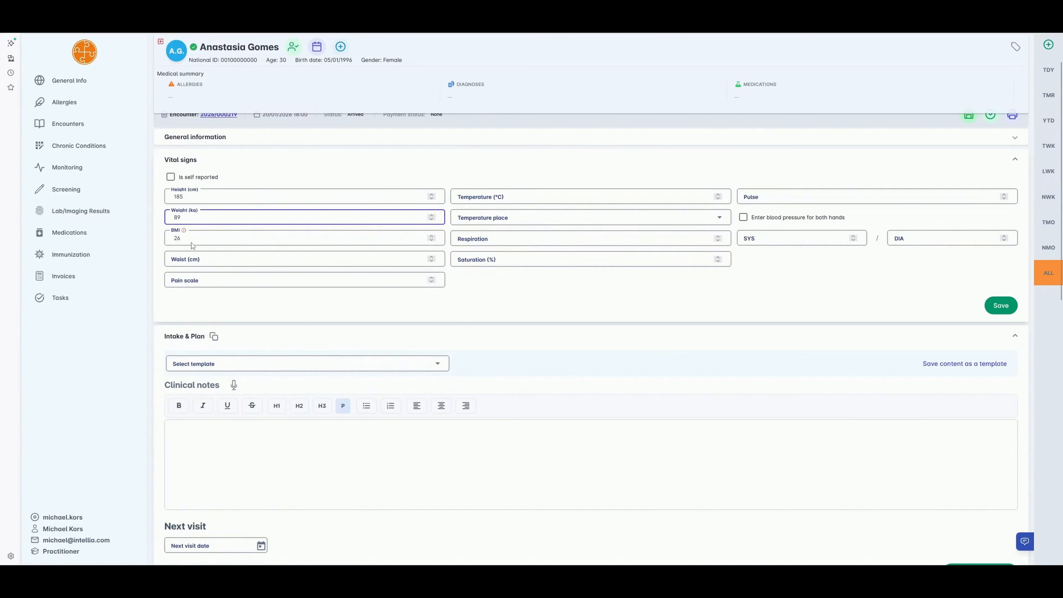
- Enter a temperature of 36,6 °C with Tympanic (Ear) as the temperature place
{"action": "left_click", "coordinate": [477, 196]}
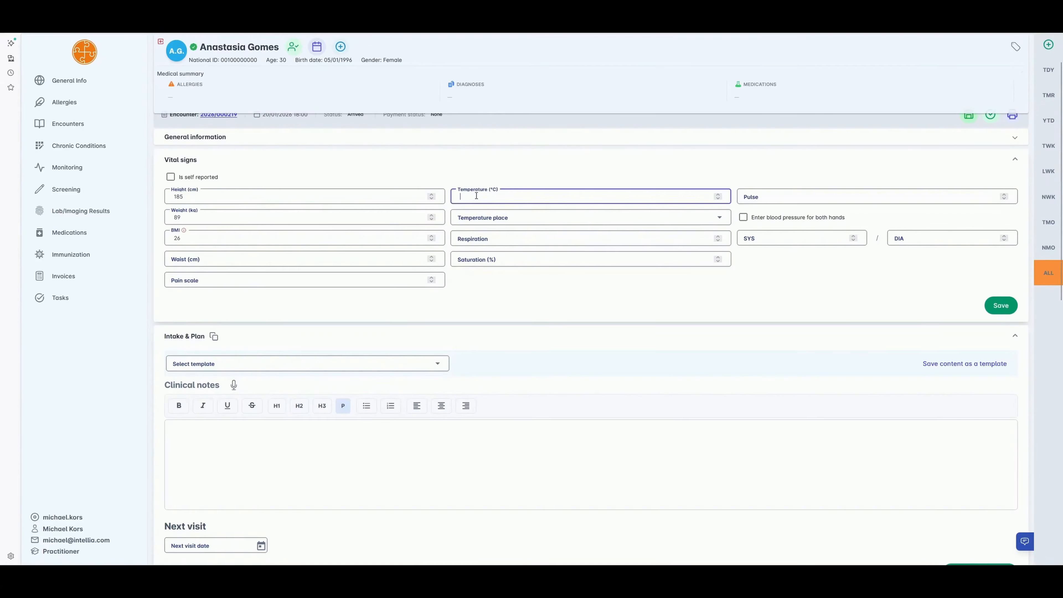
{"action": "type", "text": "36,6"}
{"action": "left_click", "coordinate": [494, 216]}
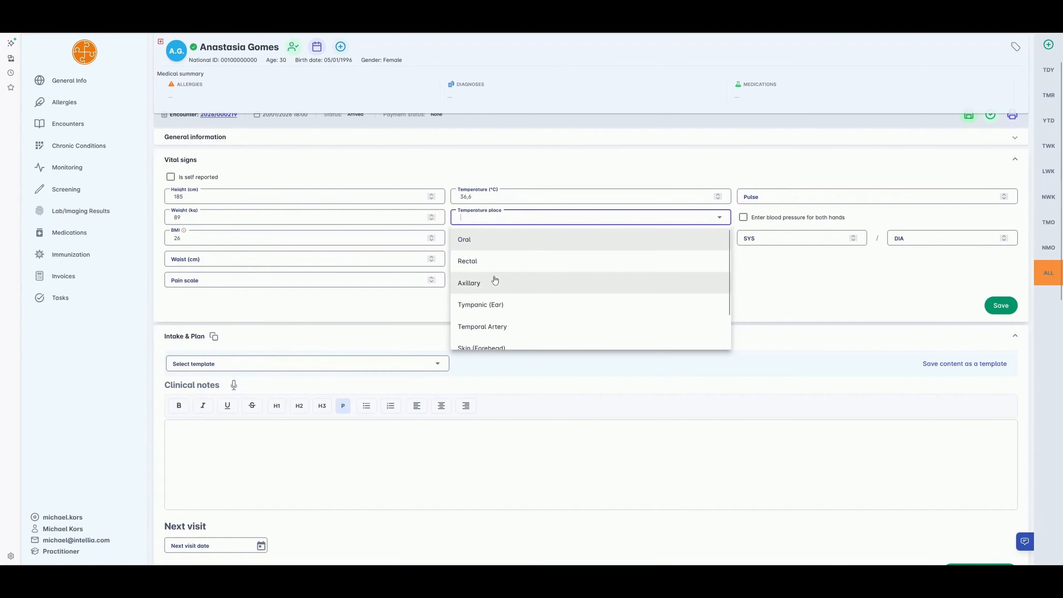
{"action": "left_click", "coordinate": [484, 309]}
- Enter a respiration of 20 and a saturation of 99 % in the vital signs
{"action": "left_click", "coordinate": [498, 246]}
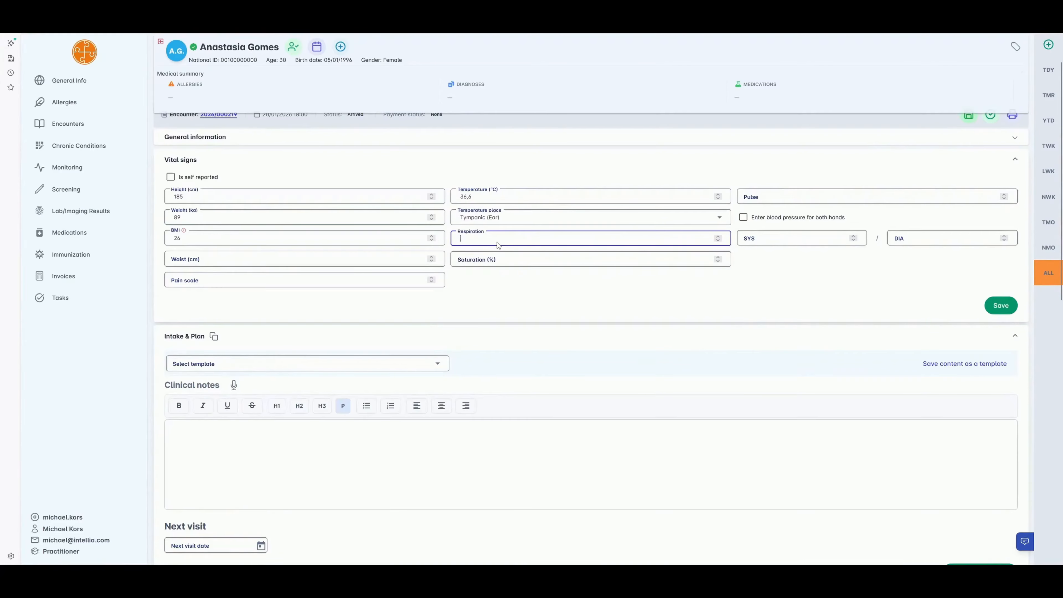
{"action": "type", "text": "20"}
{"action": "left_click", "coordinate": [493, 259]}
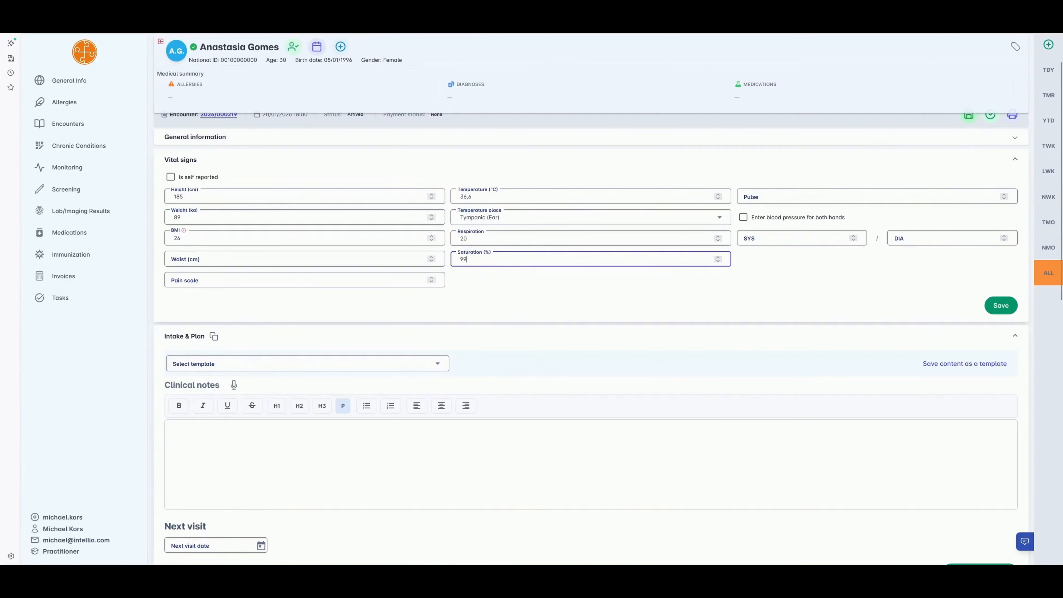
- Enter a waist of 100 cm and a pain scale of 2 in the vital signs
{"action": "left_click", "coordinate": [366, 259]}
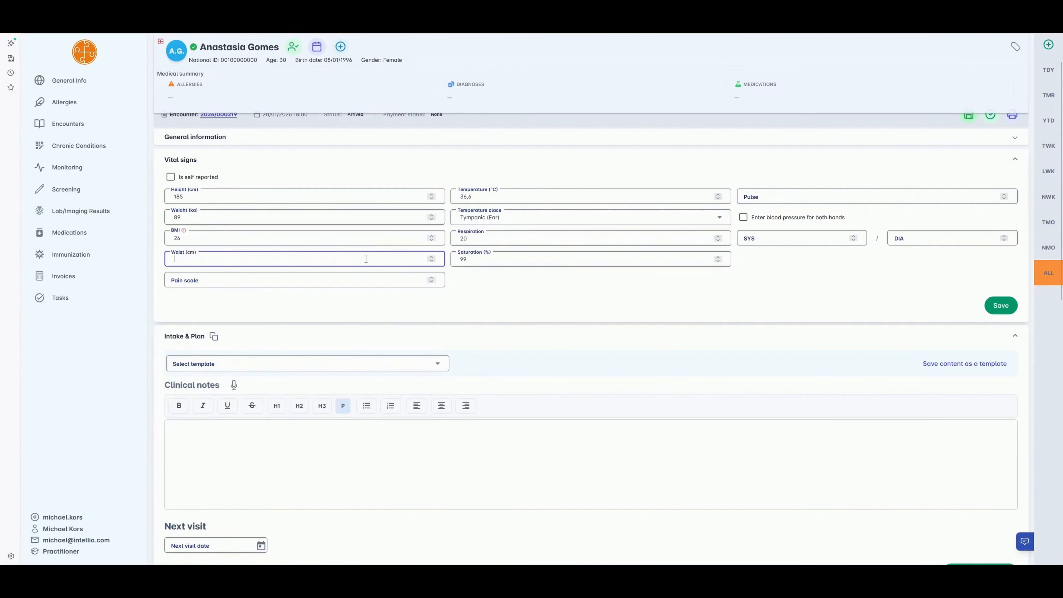
{"action": "type", "text": "100"}
{"action": "left_click", "coordinate": [346, 281]}
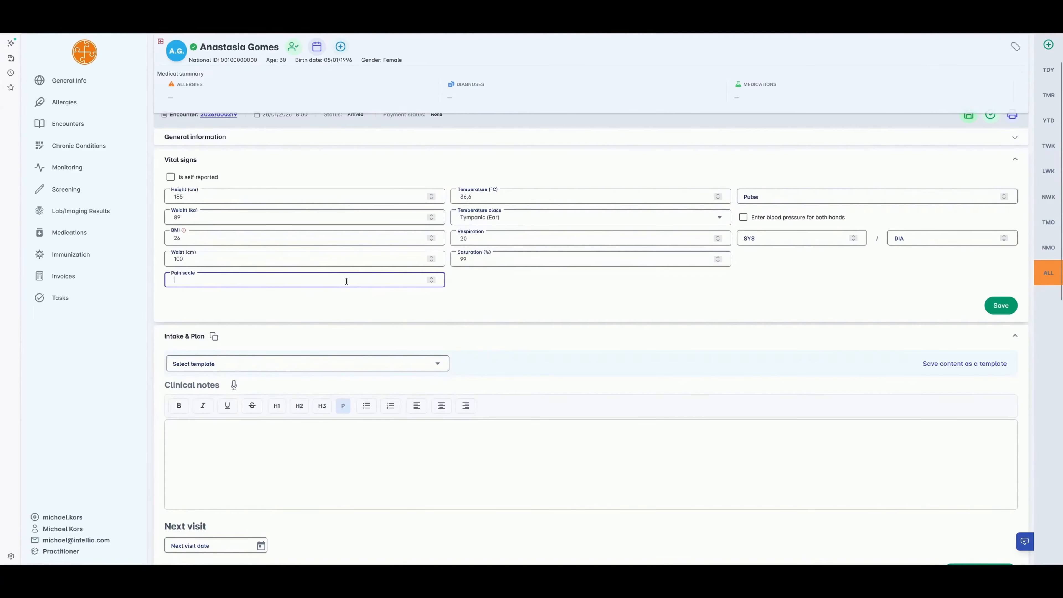
{"action": "type", "text": "2"}
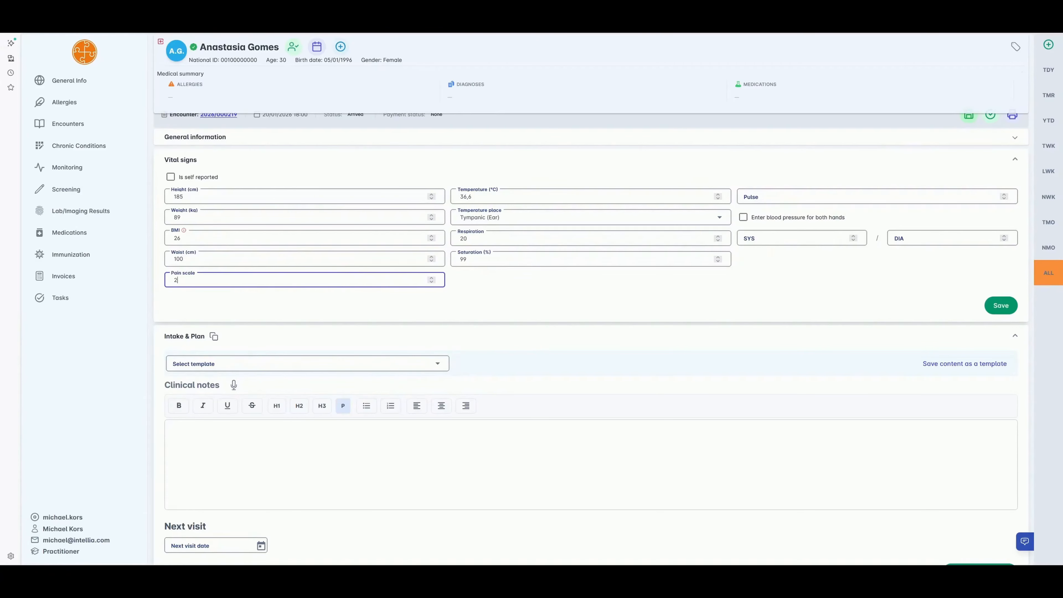
- Enter a pulse of 88 and a blood pressure of 125 SYS over 85 DIA in the vital signs
{"action": "left_click", "coordinate": [771, 196]}
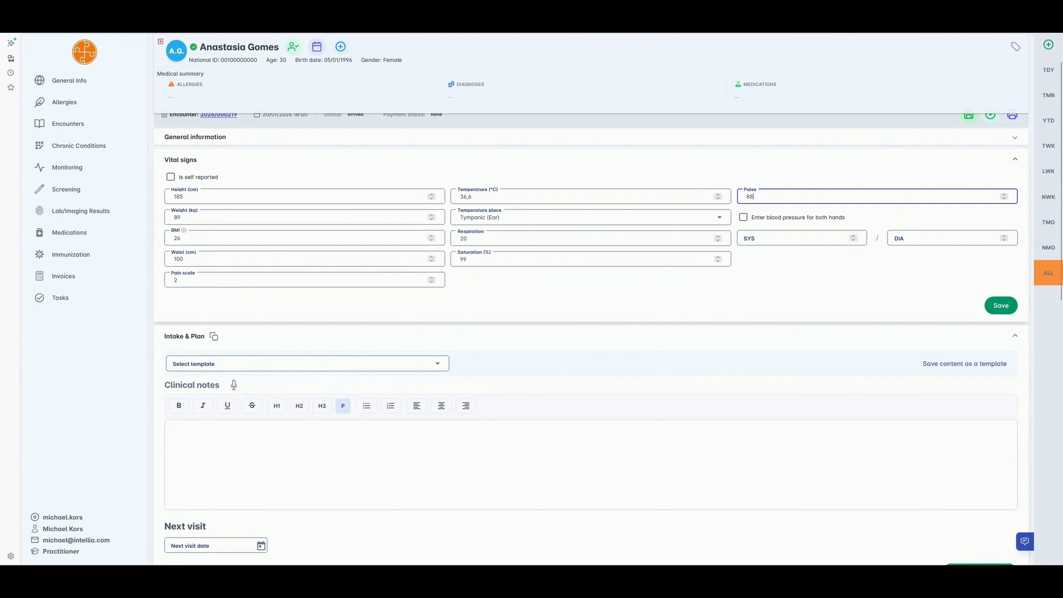
{"action": "left_click", "coordinate": [787, 239]}
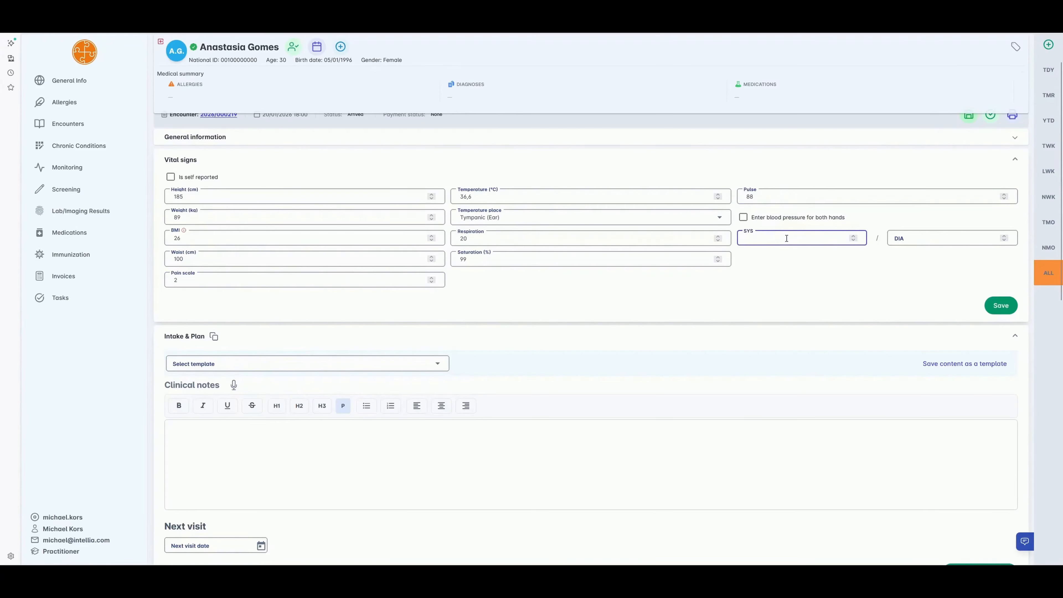
{"action": "type", "text": "125"}
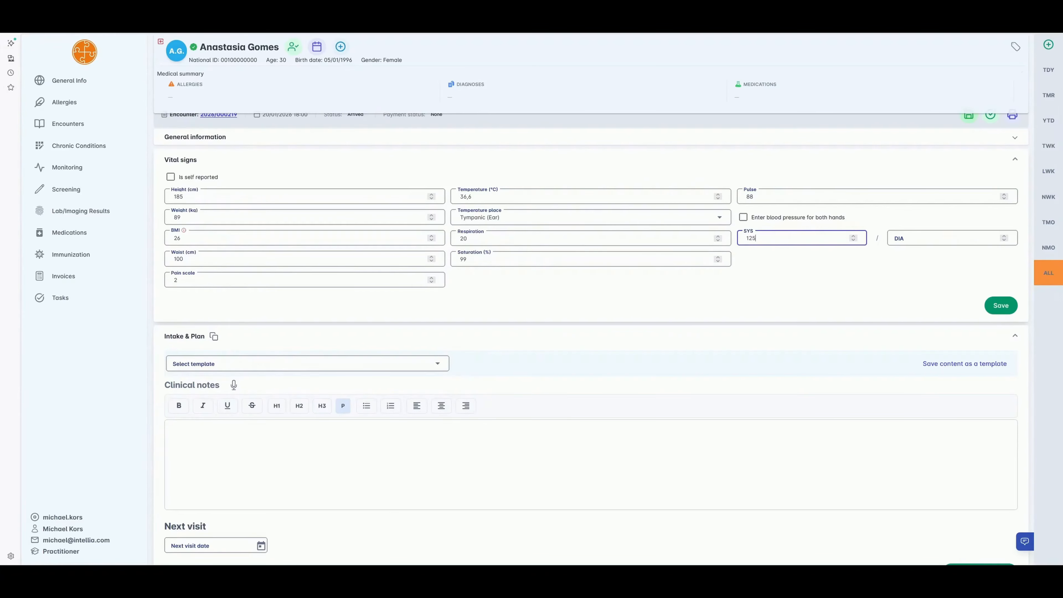
{"action": "key", "text": "Tab"}
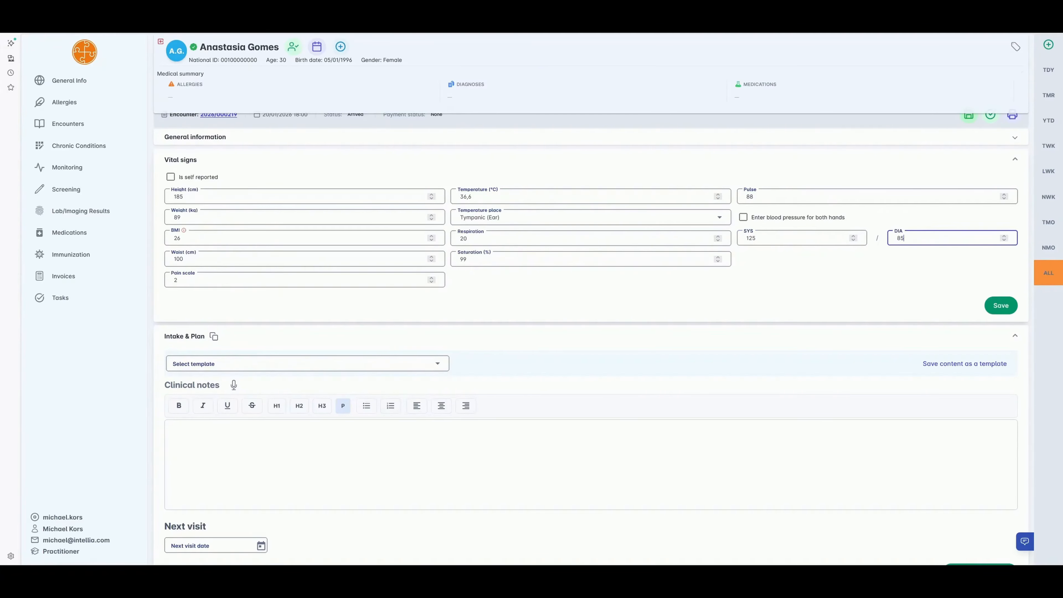
- Write a bold opening line in the clinical notes, beginning with "Here are the clinical"
{"action": "scroll", "coordinate": [406, 338], "scroll_direction": "down", "scroll_amount": 3}
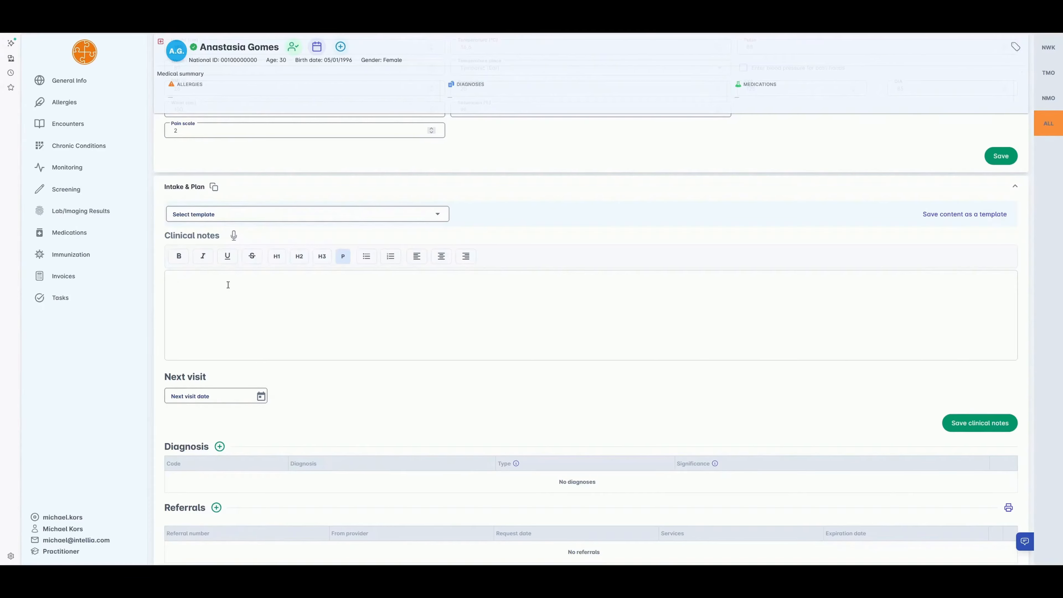
{"action": "scroll", "coordinate": [228, 285], "scroll_direction": "up", "scroll_amount": 2}
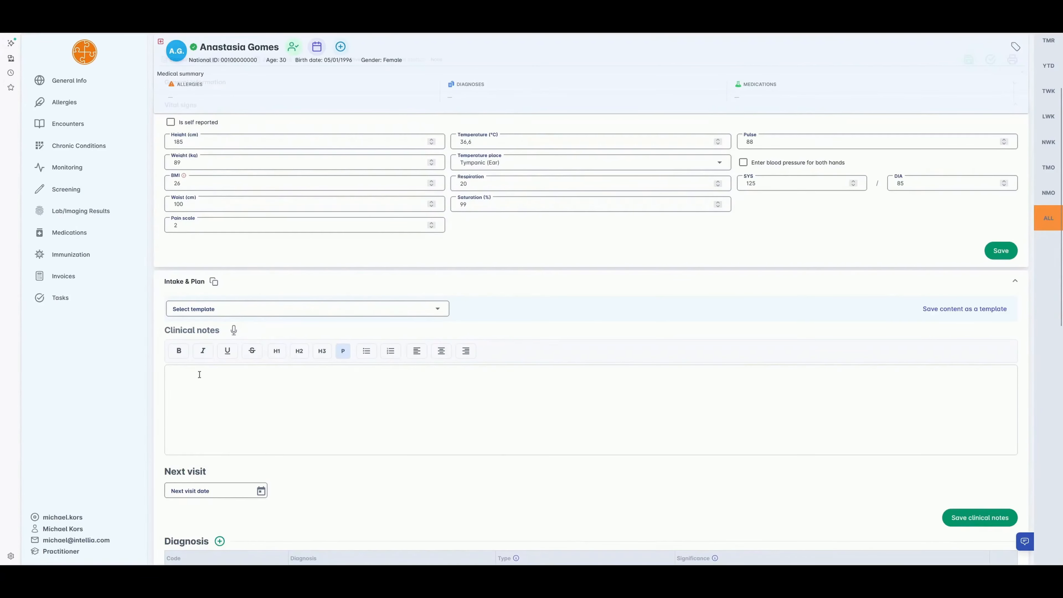
{"action": "left_click", "coordinate": [179, 350]}
{"action": "left_click", "coordinate": [208, 376]}
{"action": "type", "text": "Her"}
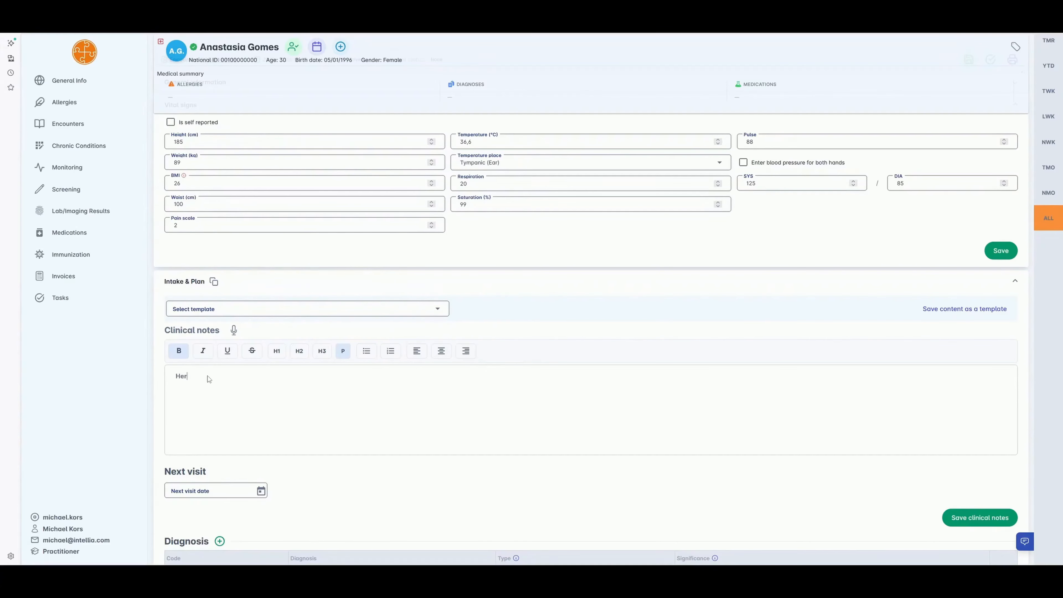
{"action": "type", "text": "e are the clinical not"}
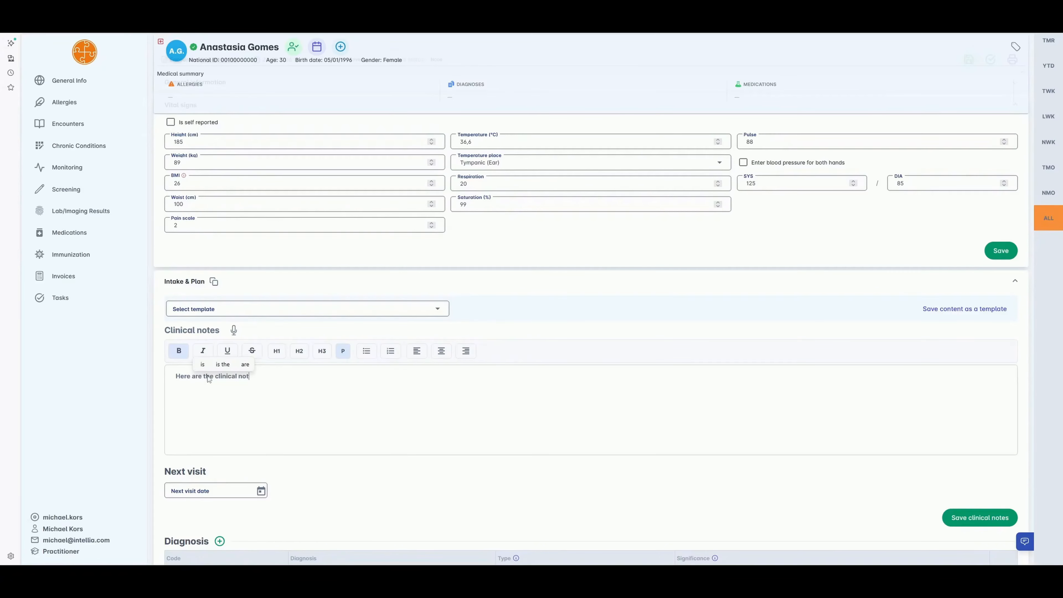
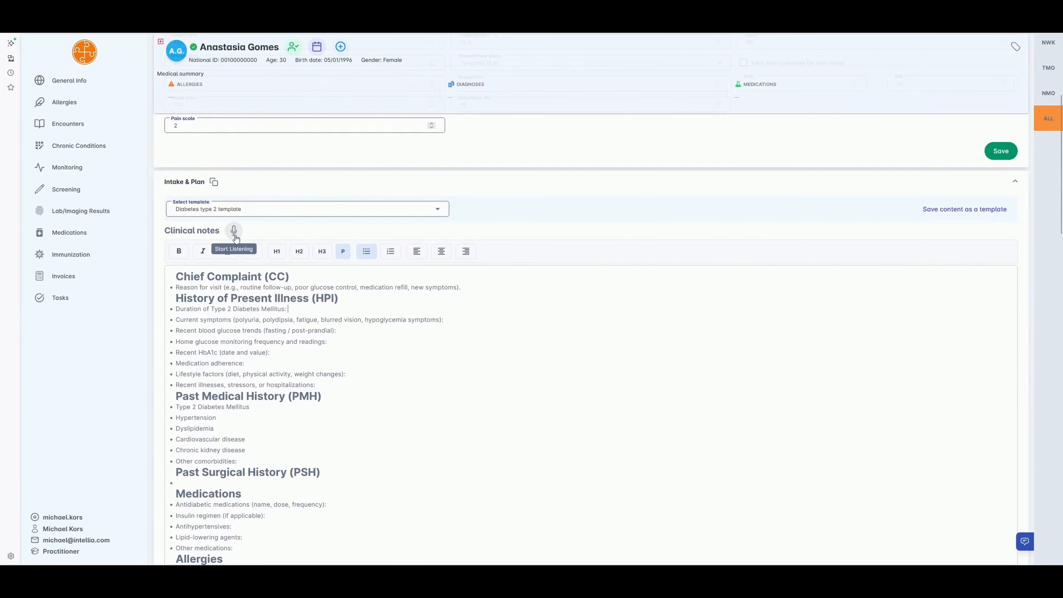
- Save the clinical notes filled in from the Diabetes type 2 template
{"action": "scroll", "coordinate": [321, 346], "scroll_direction": "down", "scroll_amount": 7}
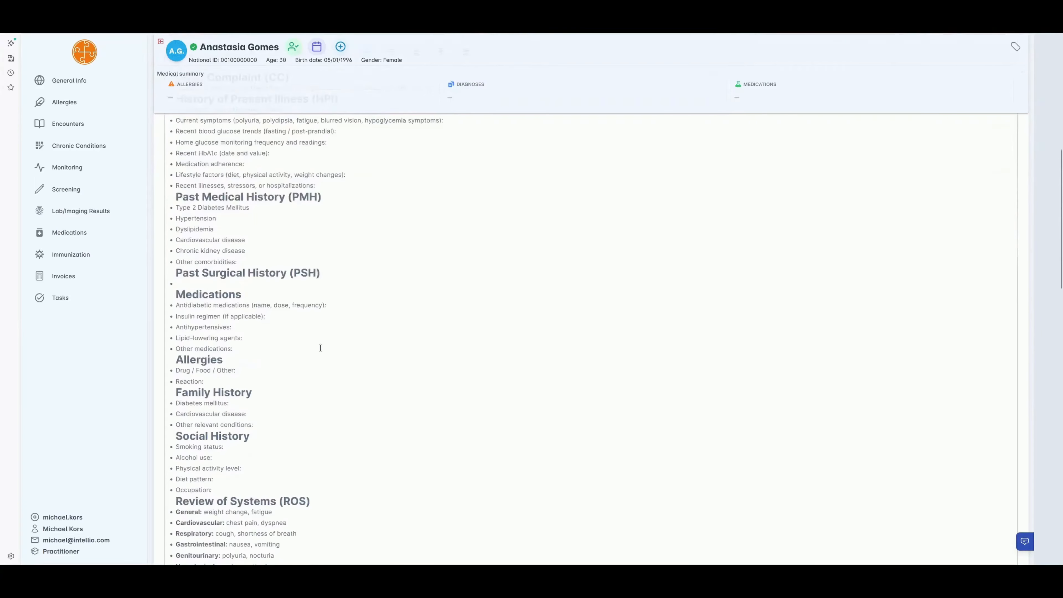
{"action": "scroll", "coordinate": [320, 348], "scroll_direction": "down", "scroll_amount": 10}
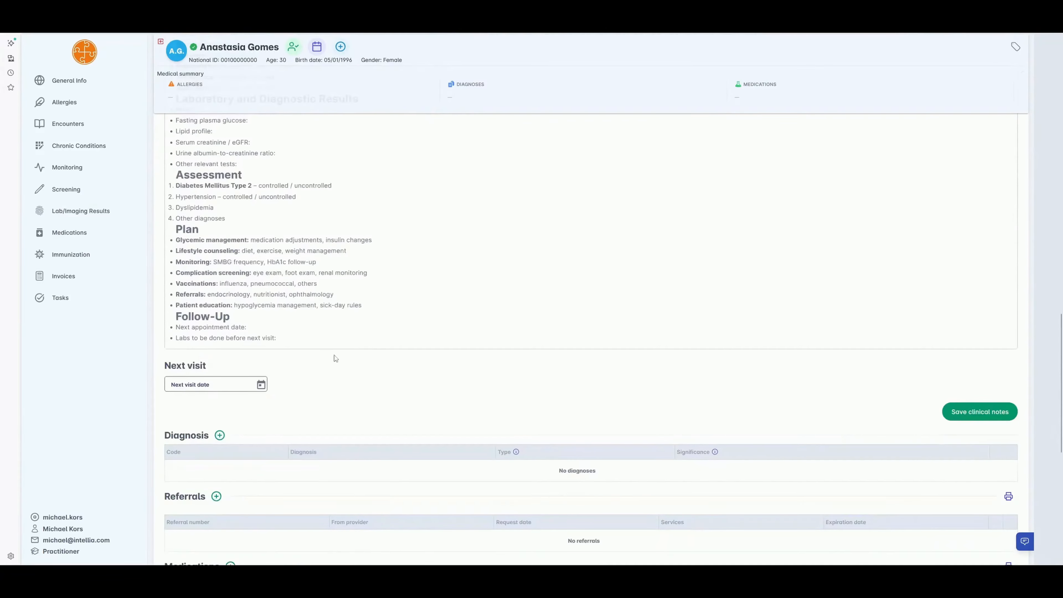
{"action": "left_click", "coordinate": [961, 415]}
- Save the clinical notes content as a template titled "New clinical notes template"
{"action": "scroll", "coordinate": [602, 354], "scroll_direction": "up", "scroll_amount": 3}
{"action": "scroll", "coordinate": [603, 354], "scroll_direction": "up", "scroll_amount": 8}
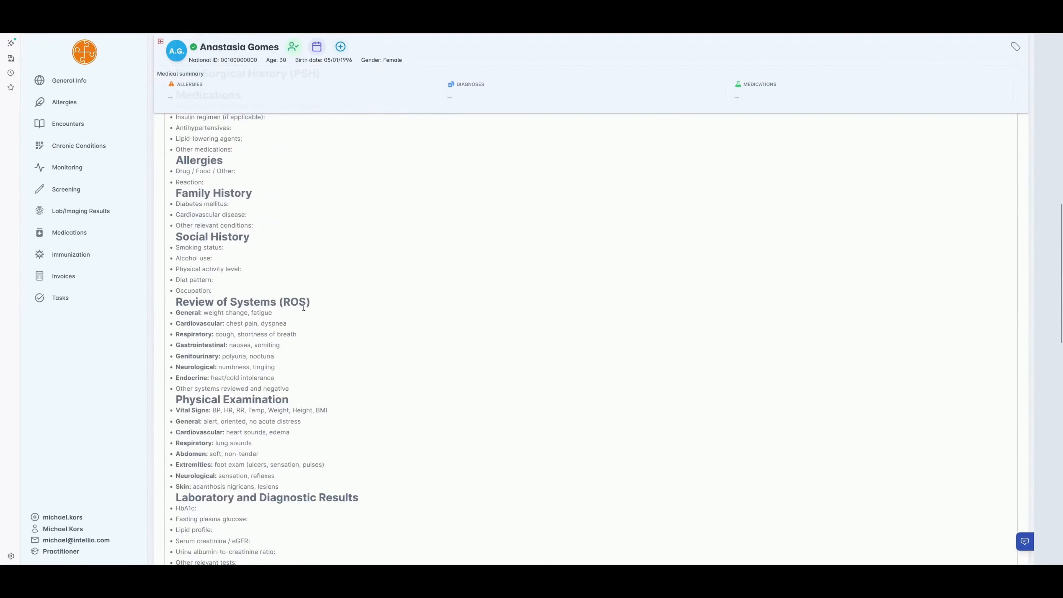
{"action": "scroll", "coordinate": [290, 304], "scroll_direction": "up", "scroll_amount": 3}
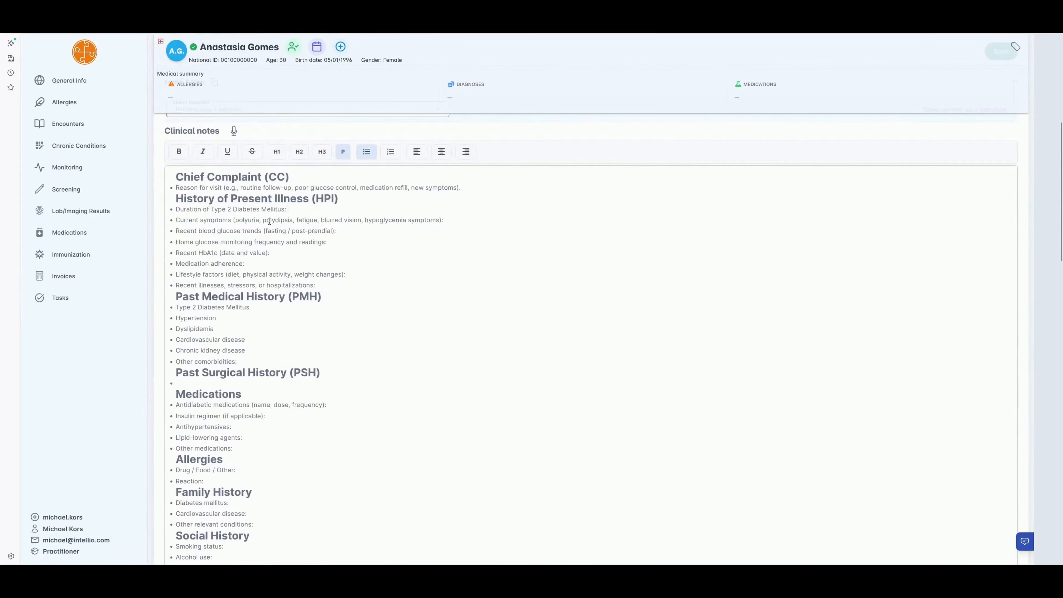
{"action": "scroll", "coordinate": [468, 317], "scroll_direction": "up", "scroll_amount": 3}
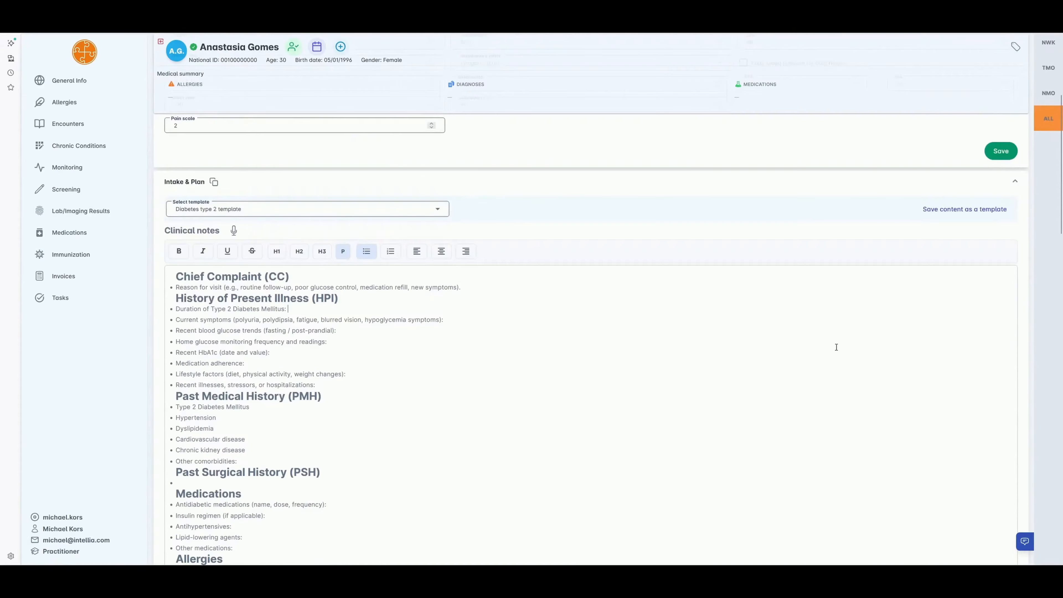
{"action": "left_click", "coordinate": [964, 212]}
{"action": "left_click", "coordinate": [531, 308]}
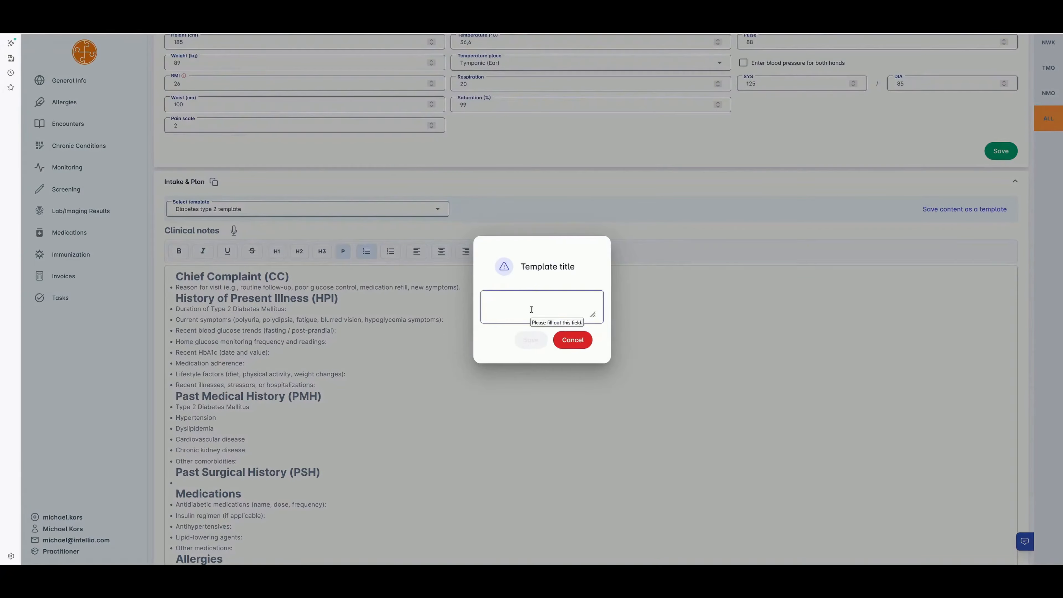
{"action": "type", "text": "New cli"}
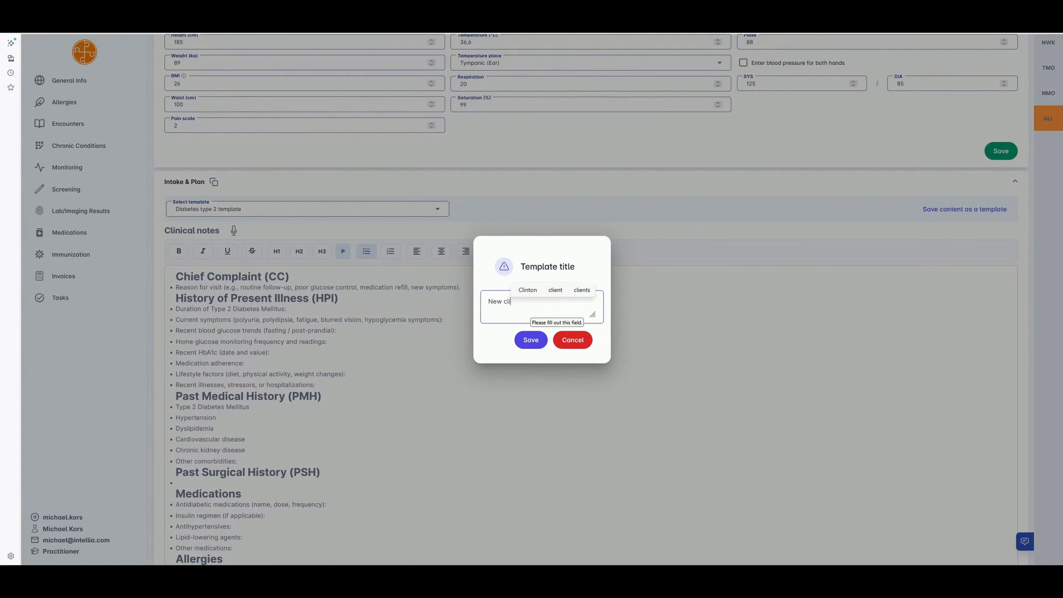
{"action": "type", "text": "nical note"}
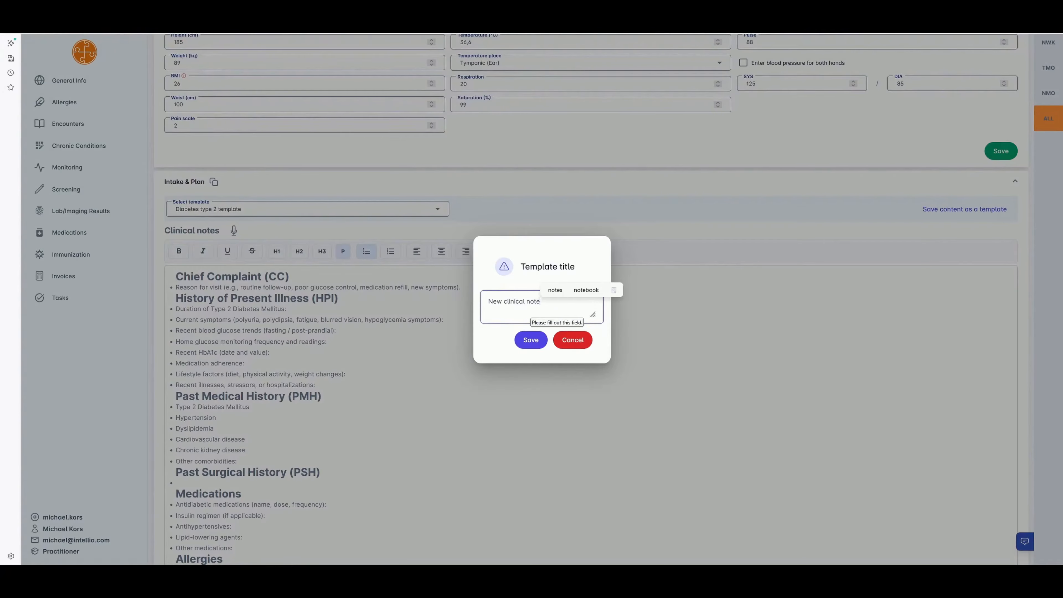
{"action": "type", "text": "s template"}
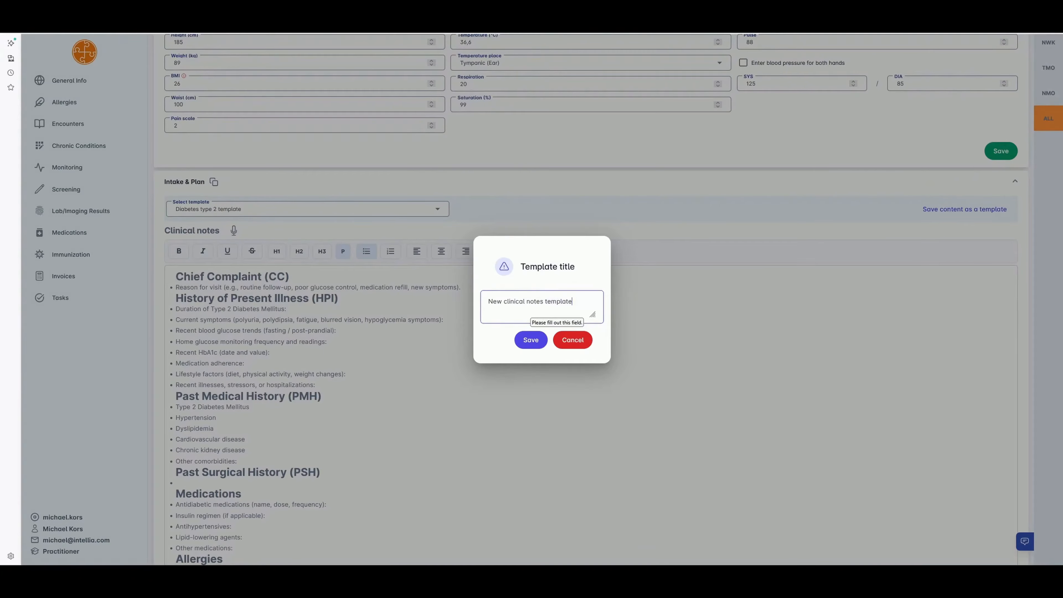
{"action": "left_click", "coordinate": [536, 343]}
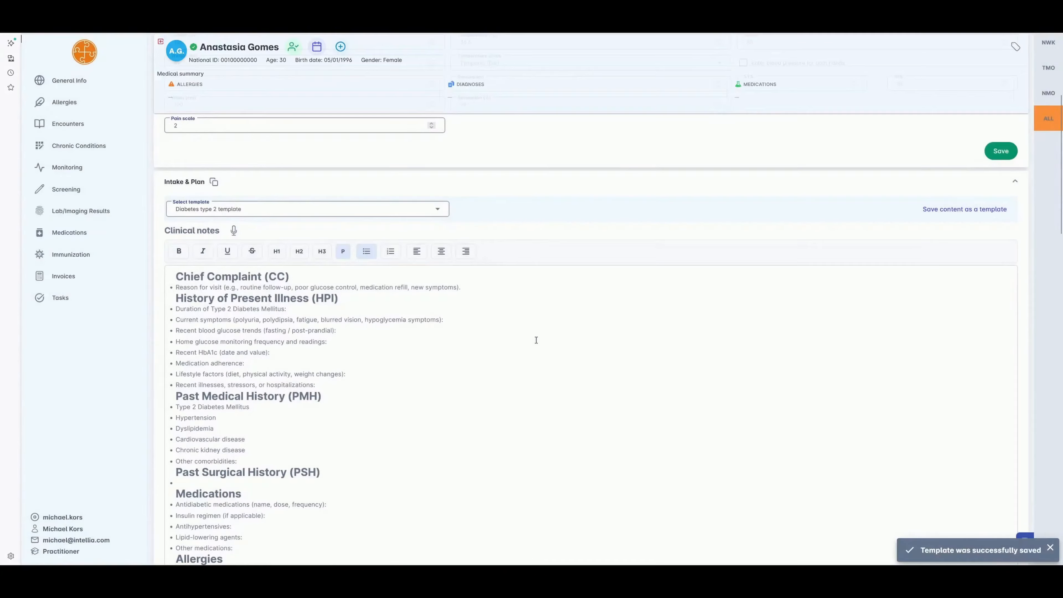
- Apply the New clinical notes template to the clinical notes and set the next visit date to 28/02/2026
{"action": "left_click", "coordinate": [362, 212]}
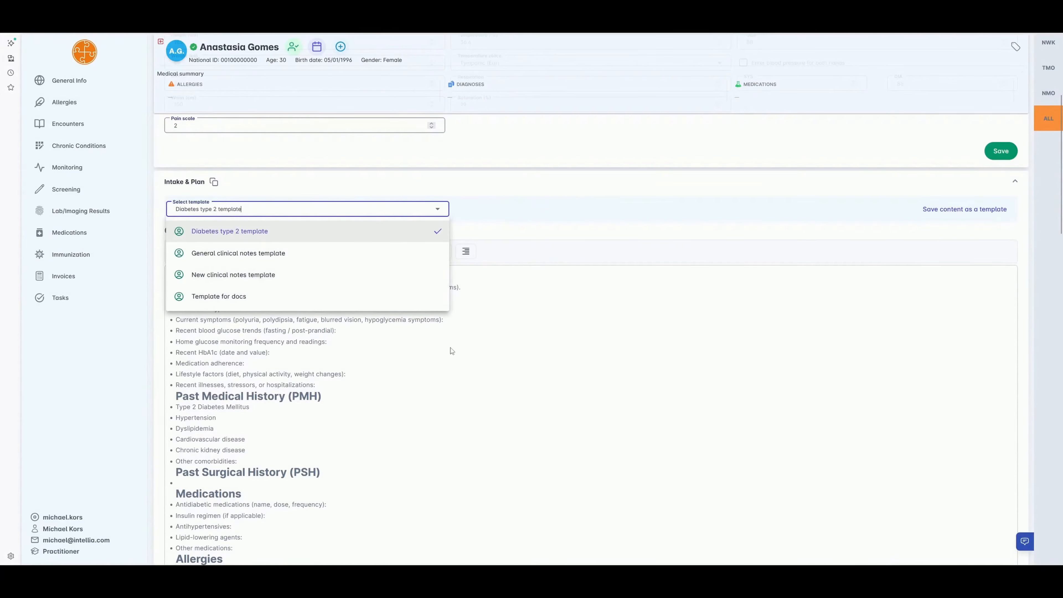
{"action": "left_click", "coordinate": [237, 279]}
{"action": "scroll", "coordinate": [451, 349], "scroll_direction": "down", "scroll_amount": 10}
{"action": "scroll", "coordinate": [452, 349], "scroll_direction": "down", "scroll_amount": 10}
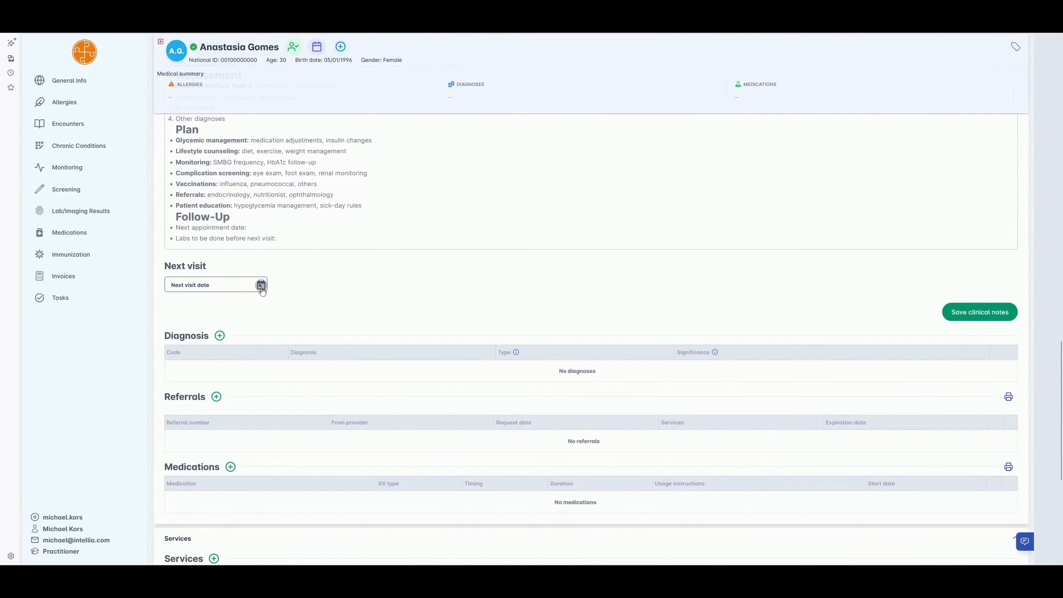
{"action": "left_click", "coordinate": [260, 285]}
{"action": "left_click", "coordinate": [288, 314]}
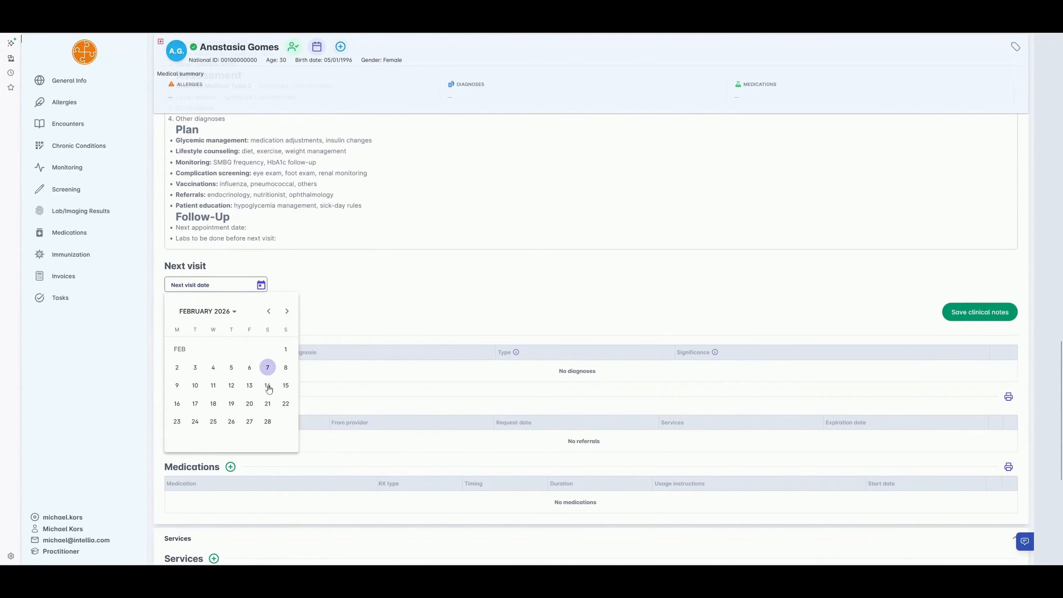
{"action": "left_click", "coordinate": [271, 421]}
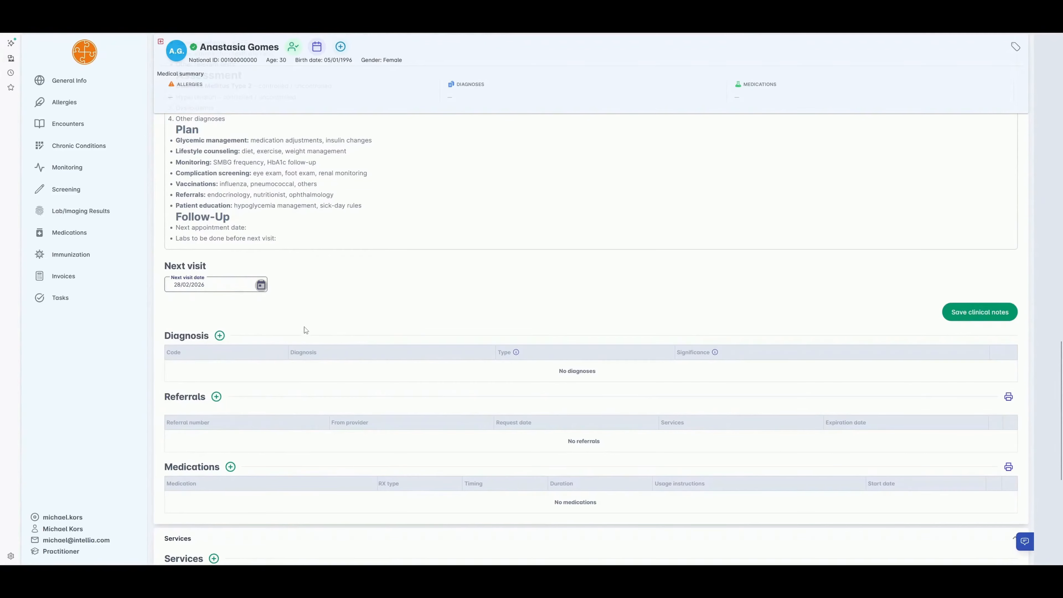
- Search for "diabe" and add 5A14 Diabetes mellitus, type unspecified as a Primary, Confirmed diagnosis to the encounter
{"action": "scroll", "coordinate": [311, 323], "scroll_direction": "down", "scroll_amount": 4}
{"action": "scroll", "coordinate": [312, 322], "scroll_direction": "down", "scroll_amount": 1}
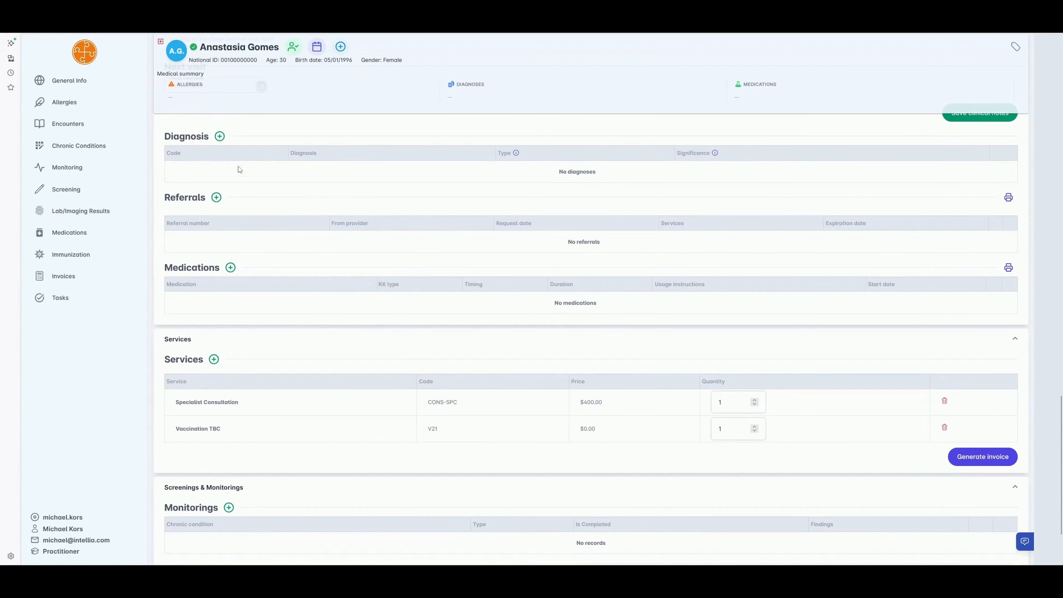
{"action": "left_click", "coordinate": [220, 137]}
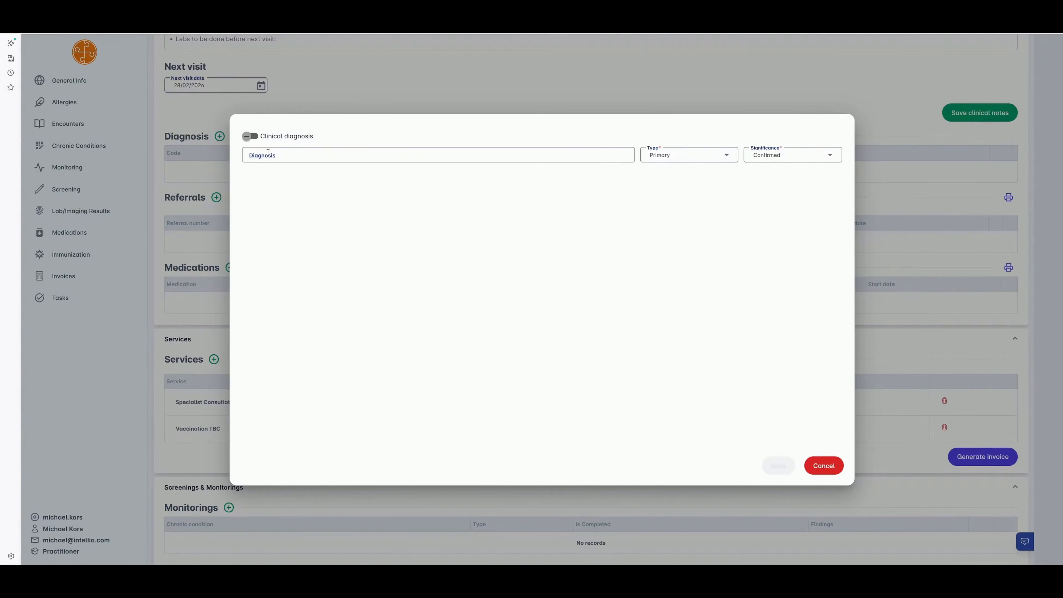
{"action": "left_click", "coordinate": [284, 156]}
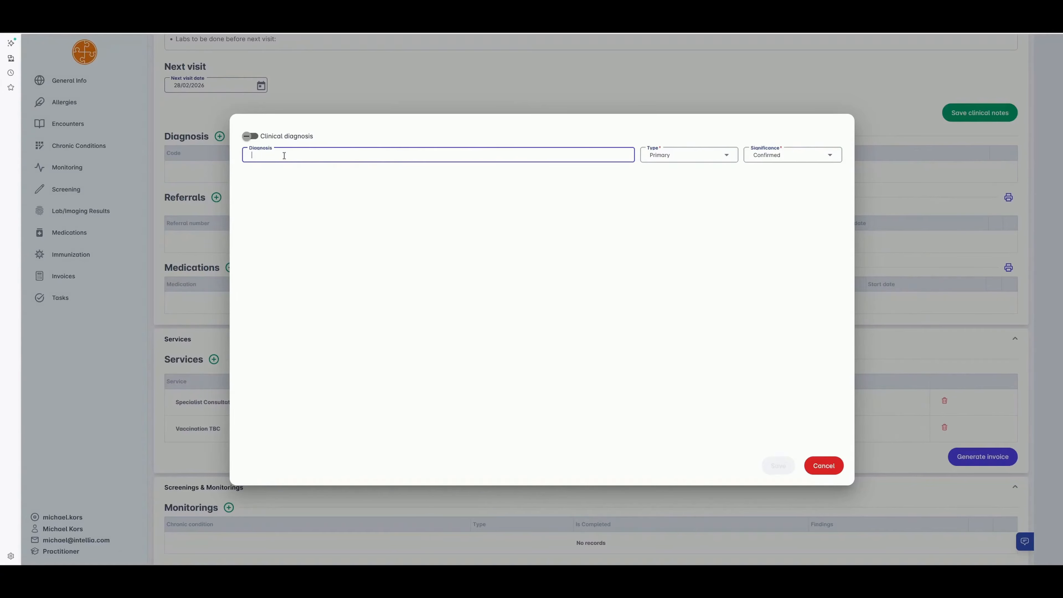
{"action": "type", "text": "diabe"}
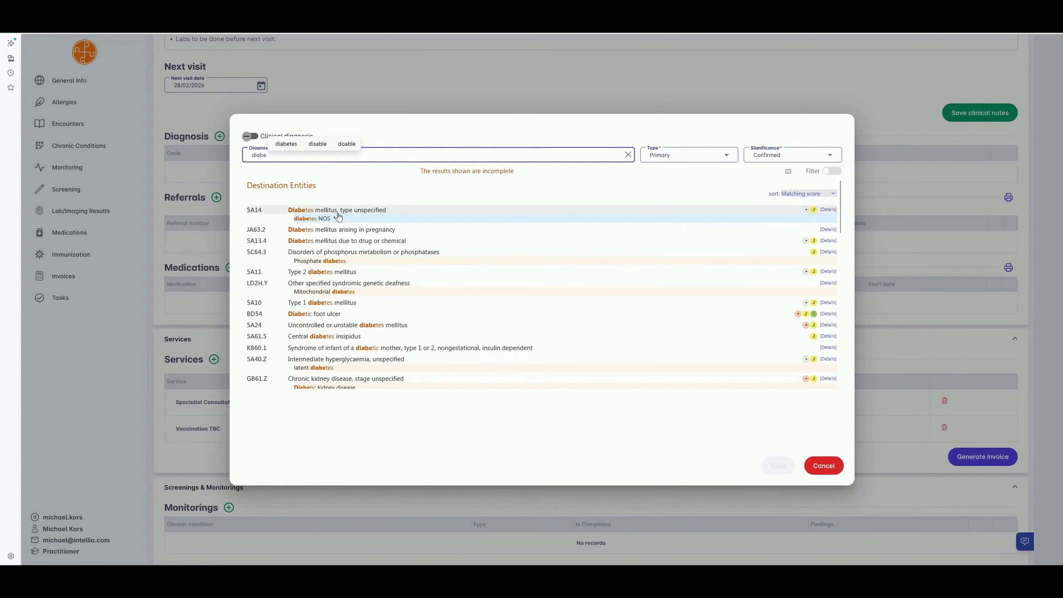
{"action": "left_click", "coordinate": [338, 213]}
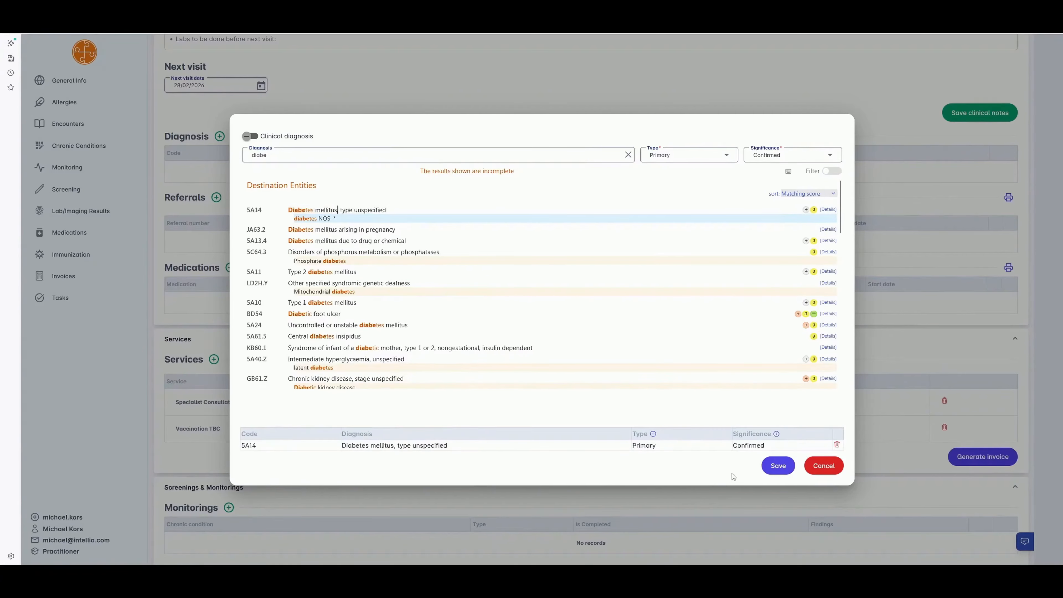
{"action": "left_click", "coordinate": [772, 467]}
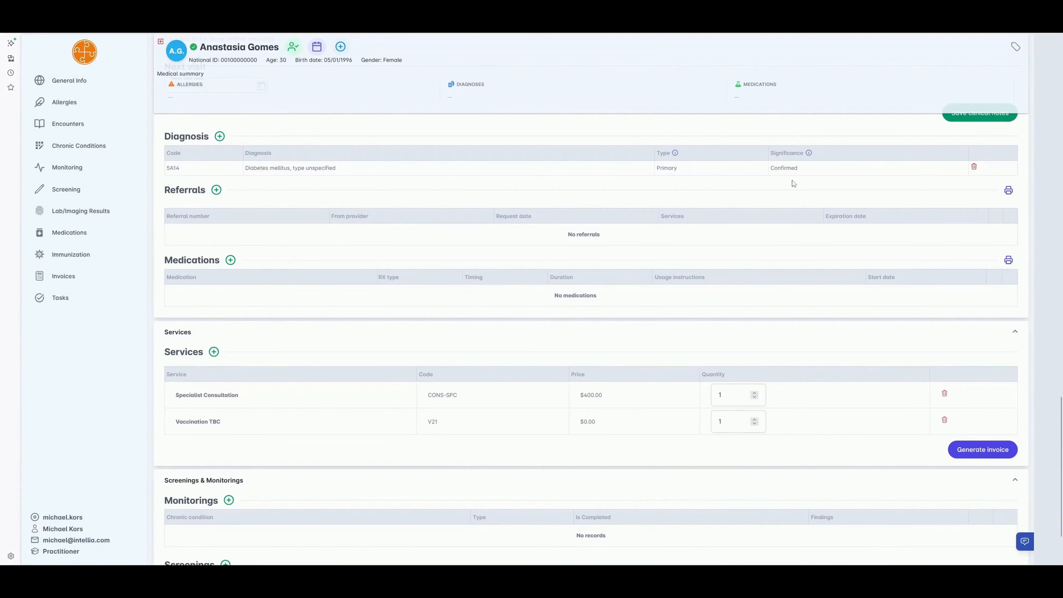
- Delete the 5A14 Diabetes mellitus diagnosis from the encounter
{"action": "left_click", "coordinate": [974, 168]}
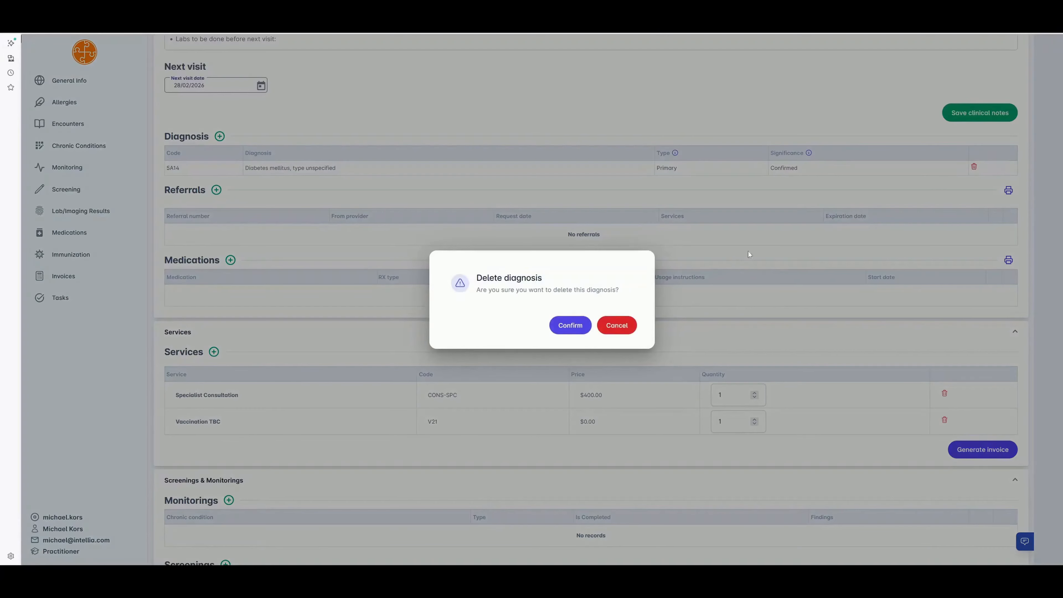
{"action": "left_click", "coordinate": [570, 325]}
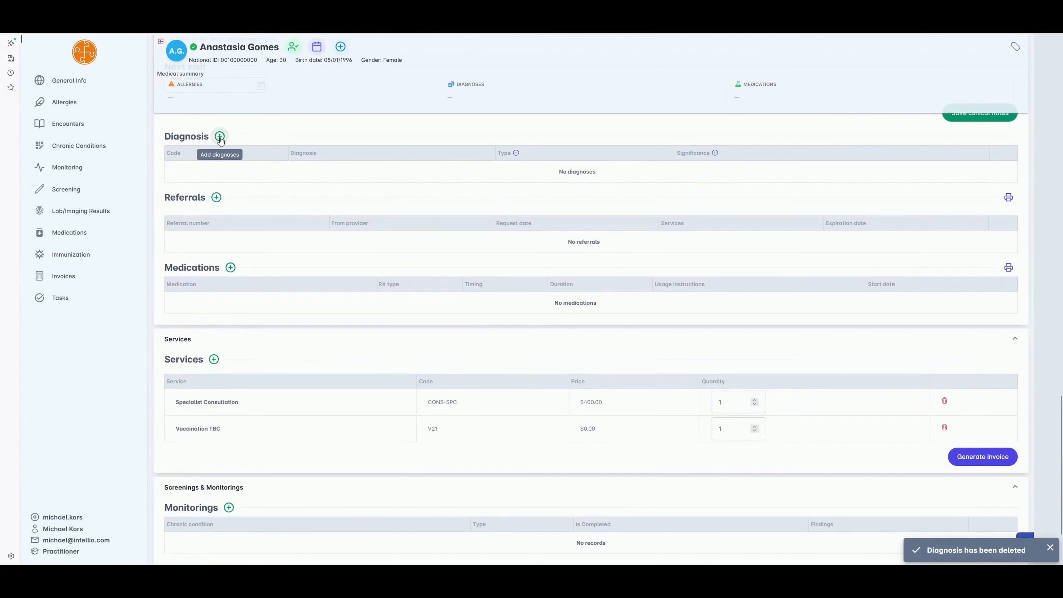
- Search for "diabe" and add 5A14 Diabetes mellitus, type unspecified as a Primary, Confirmed diagnosis
{"action": "left_click", "coordinate": [219, 137]}
{"action": "left_click", "coordinate": [349, 154]}
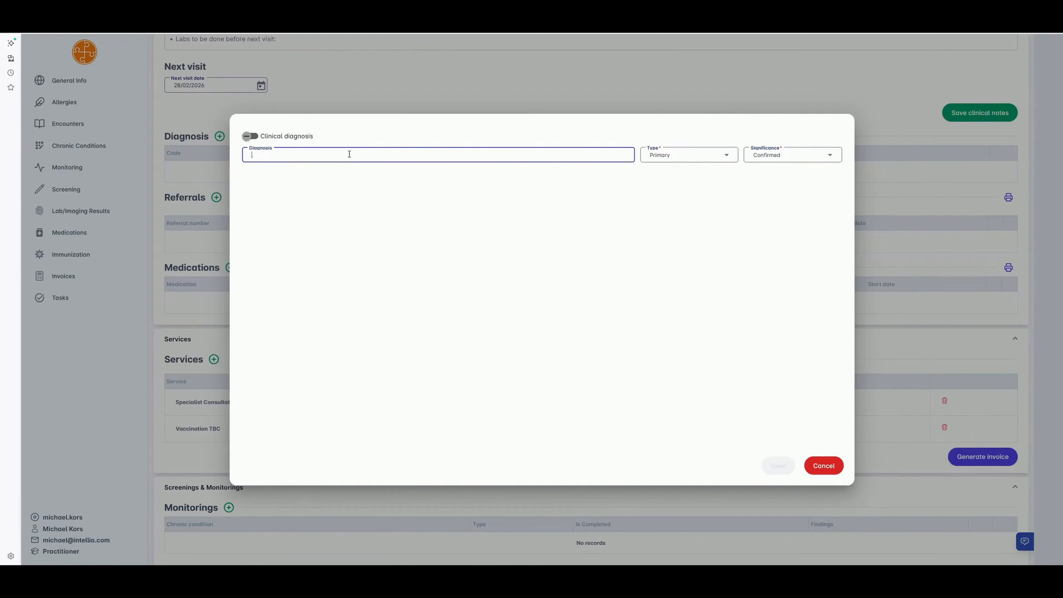
{"action": "type", "text": "diabe"}
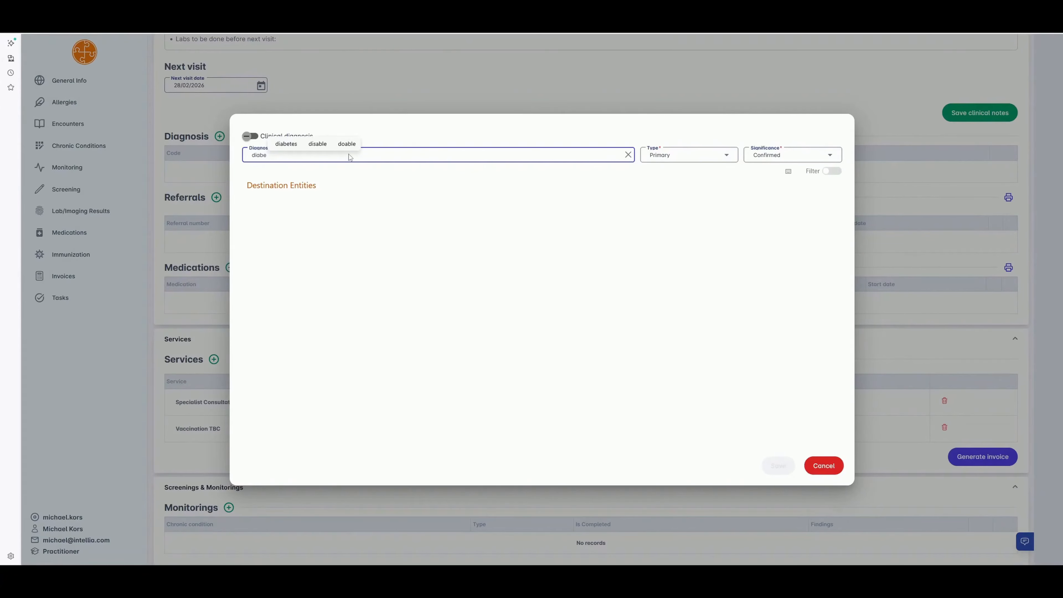
{"action": "left_click", "coordinate": [306, 210]}
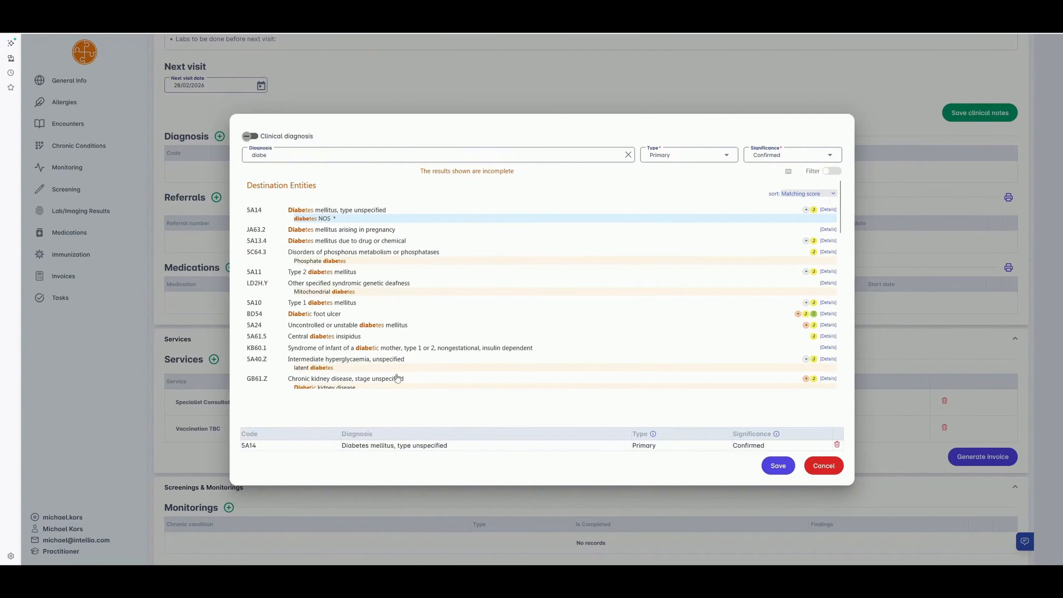
{"action": "left_click", "coordinate": [645, 450]}
{"action": "left_click", "coordinate": [665, 448]}
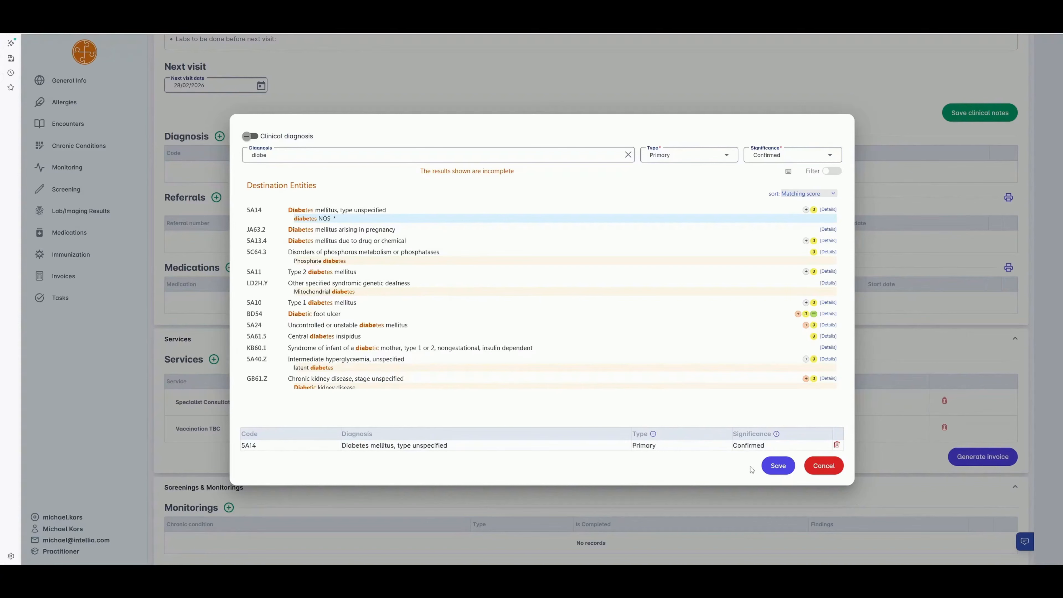
{"action": "left_click", "coordinate": [778, 466]}
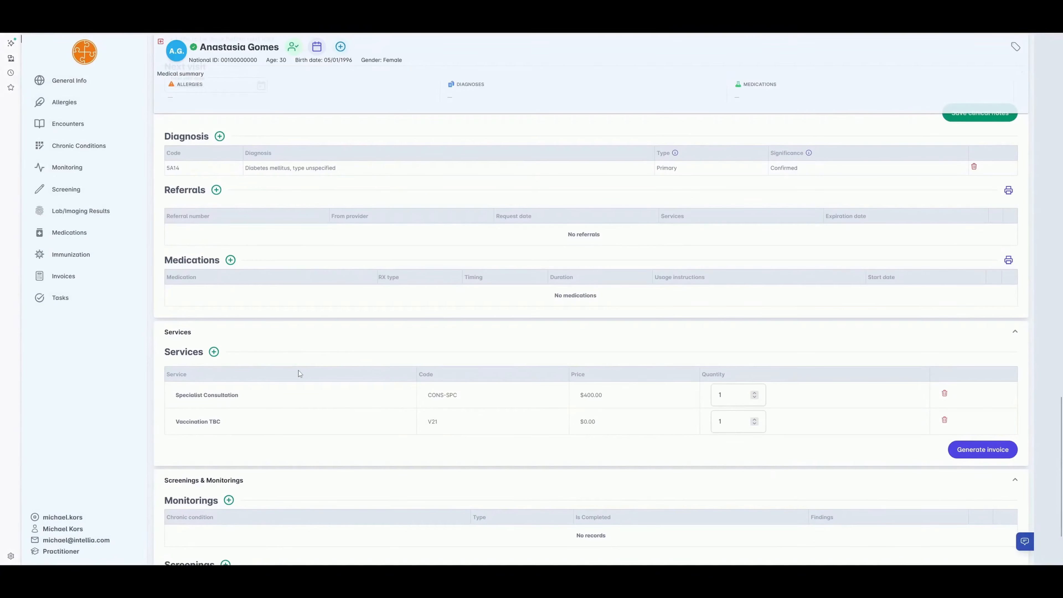
- Add a Primary, Confirmed clinical diagnosis: "Type 2 Diabetes Mellitus with poor glycemic control, complicated by diabetic peripheral neuropathy and essential hypertension."
{"action": "left_click", "coordinate": [220, 137]}
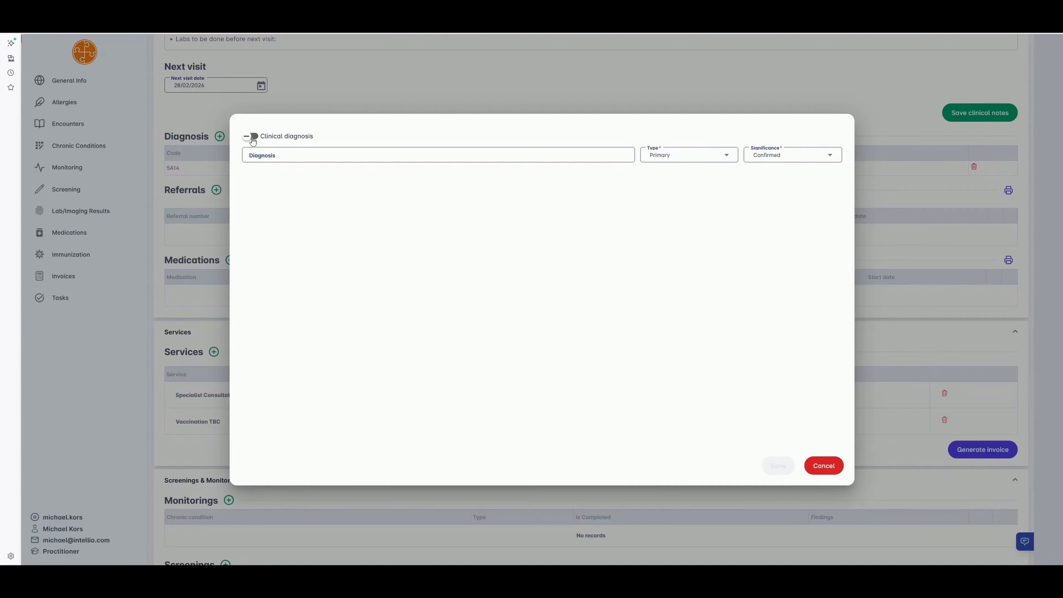
{"action": "left_click", "coordinate": [252, 138]}
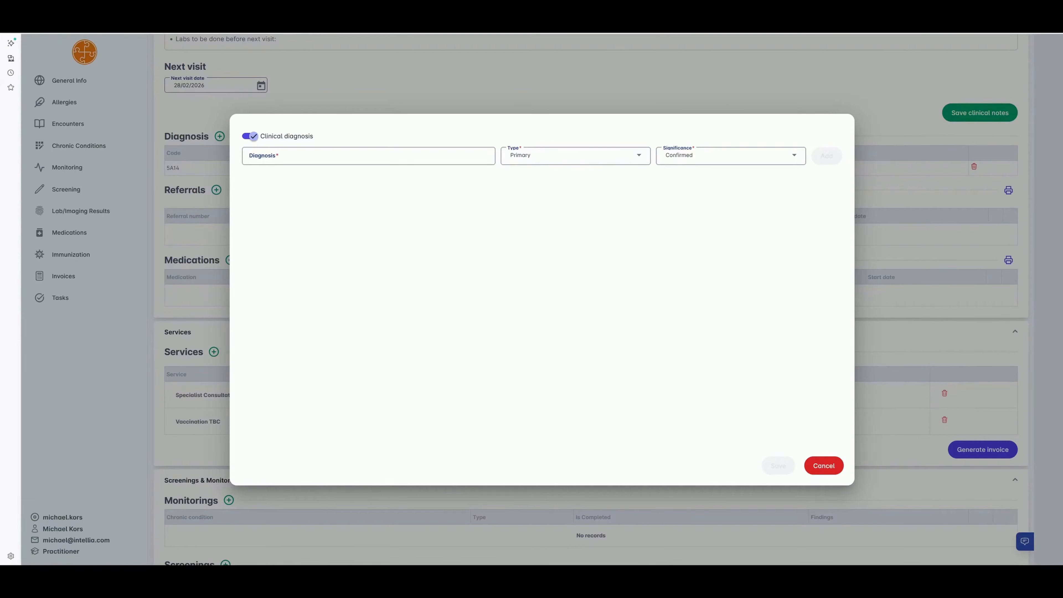
{"action": "left_click", "coordinate": [357, 157]}
{"action": "key", "text": "ctrl+v"}
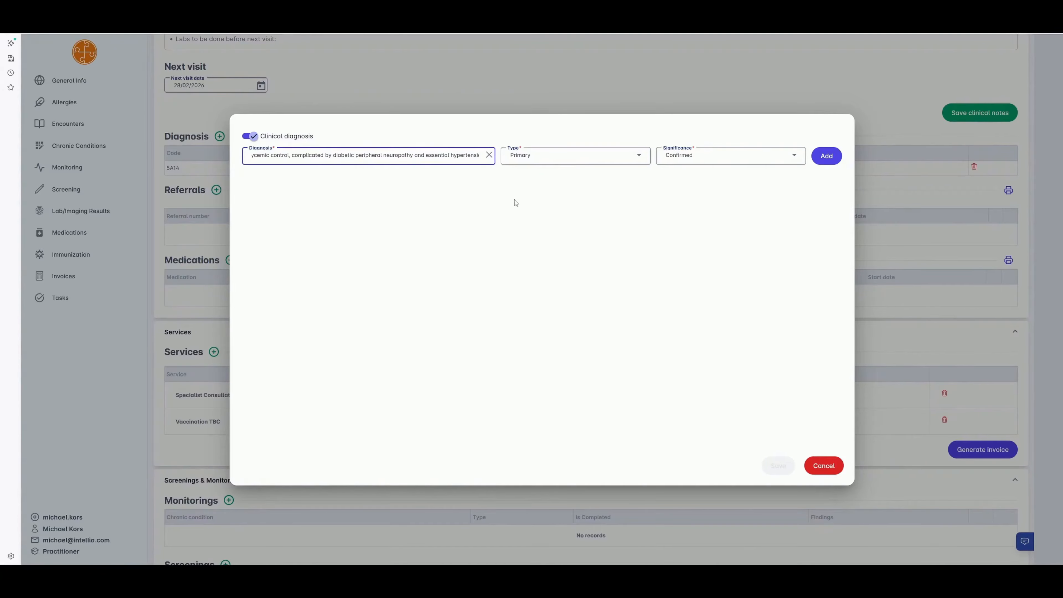
{"action": "left_click", "coordinate": [543, 162]}
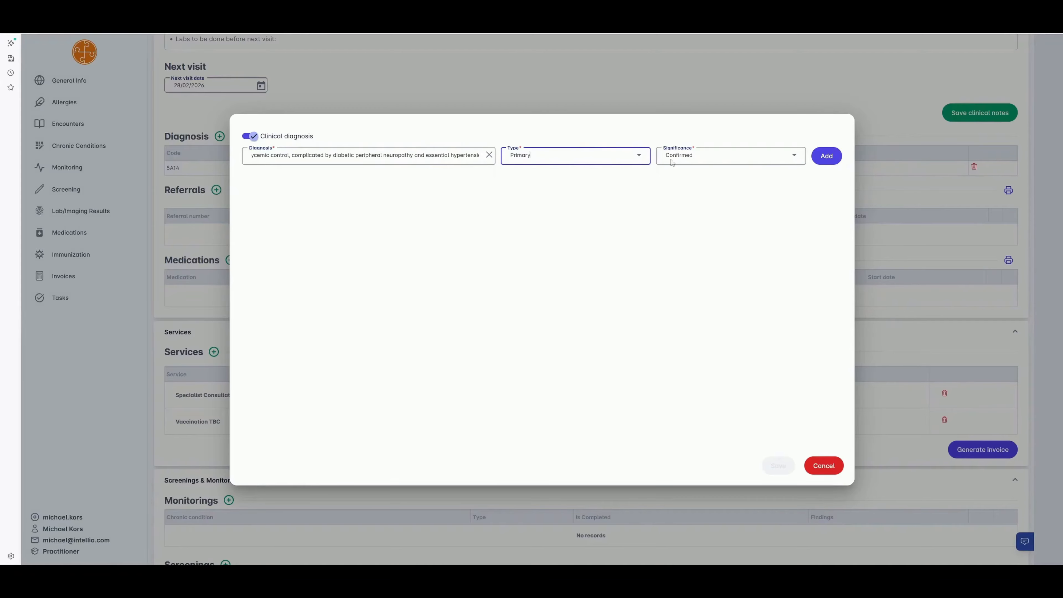
{"action": "left_click", "coordinate": [705, 157]}
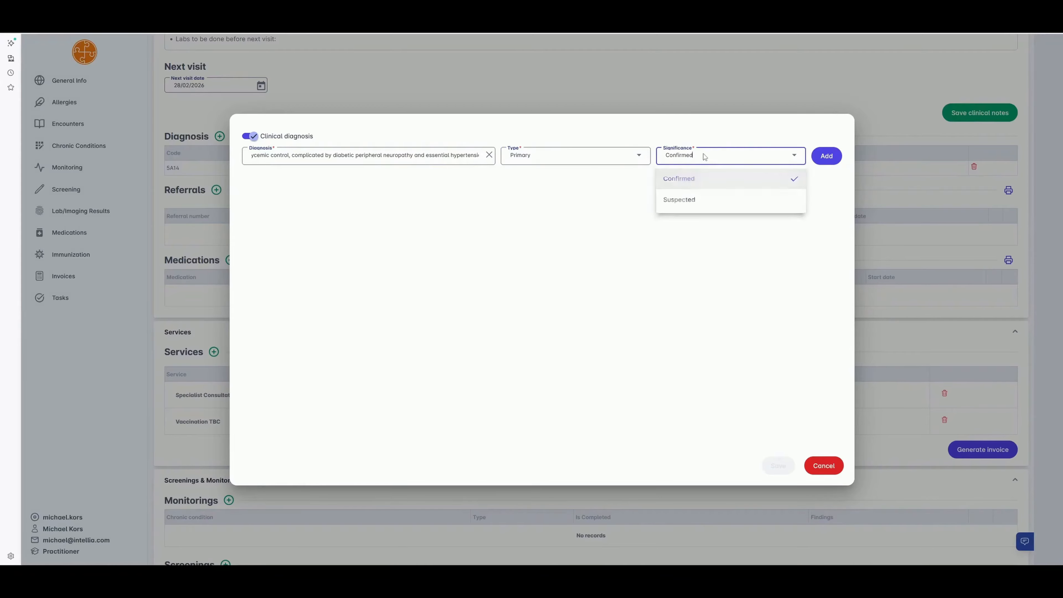
{"action": "left_click", "coordinate": [688, 181]}
{"action": "left_click", "coordinate": [828, 156]}
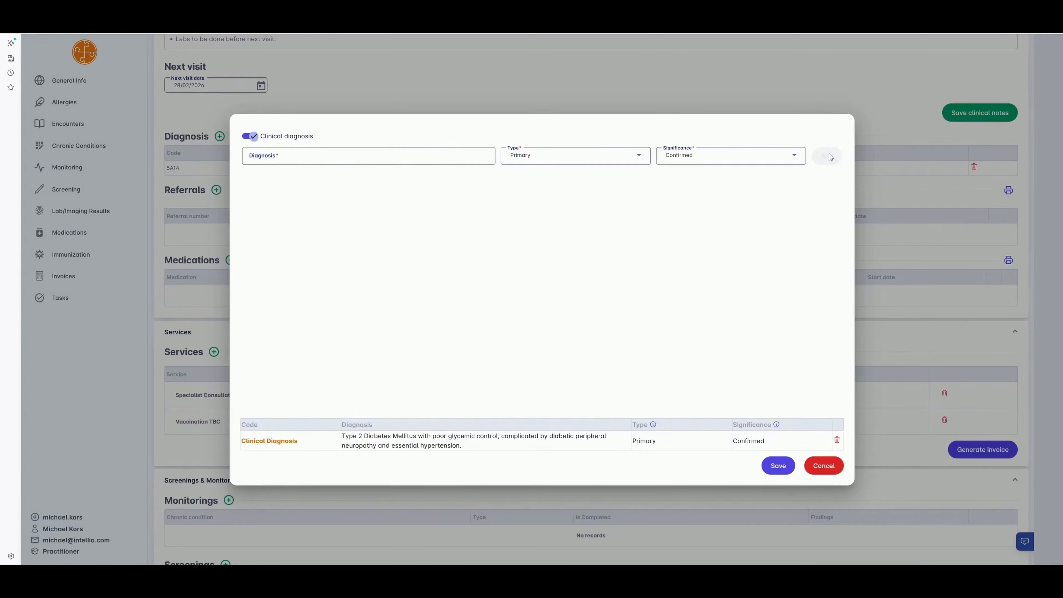
{"action": "left_click", "coordinate": [778, 466]}
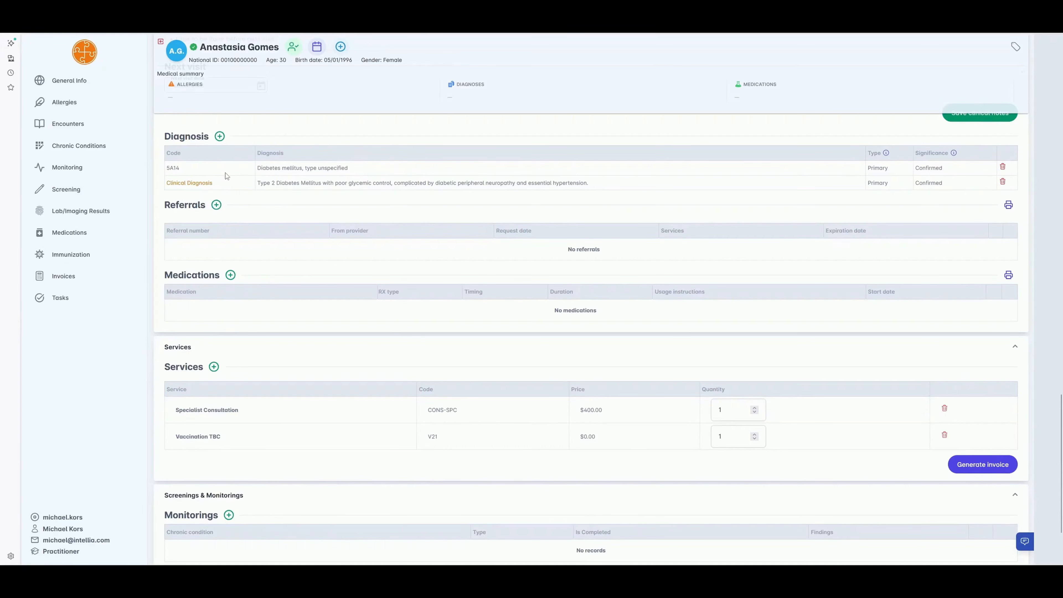
- Switch the type of each diagnosis in the encounter to Secondary and back to Primary
{"action": "left_click", "coordinate": [873, 169]}
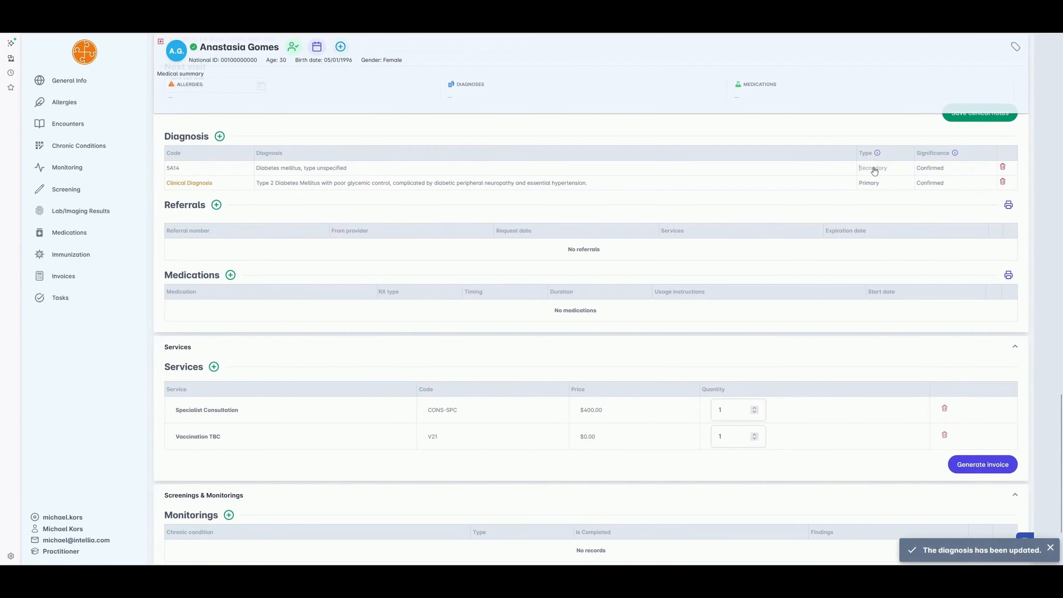
{"action": "left_click", "coordinate": [875, 169]}
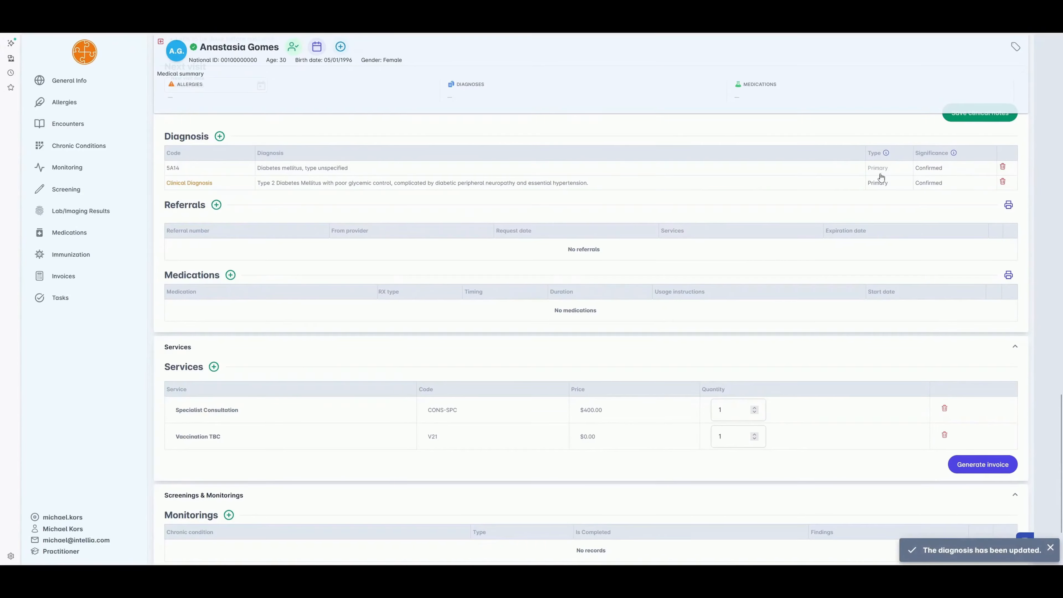
{"action": "left_click", "coordinate": [881, 184]}
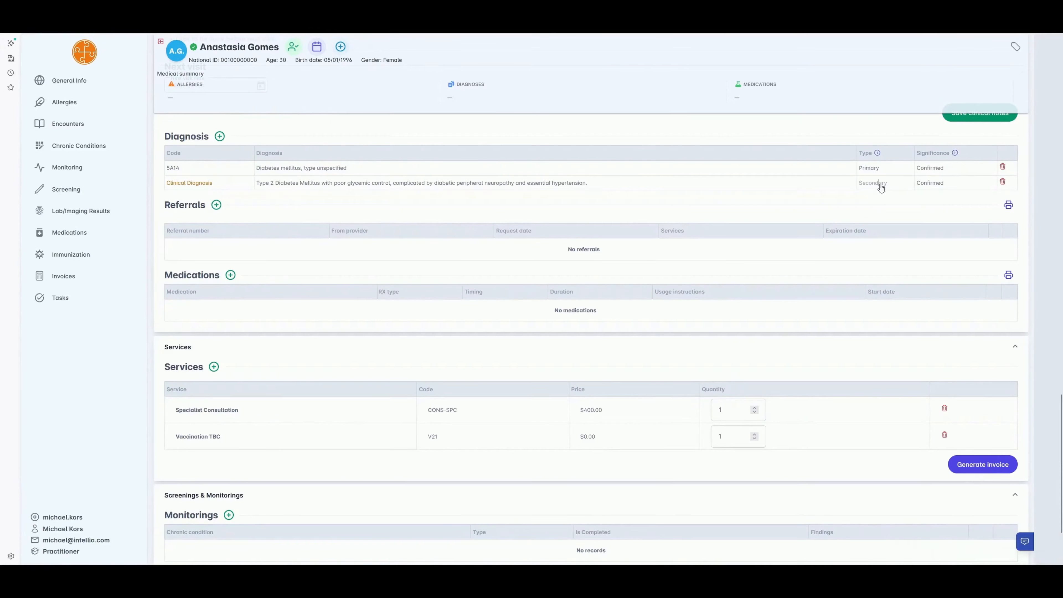
{"action": "left_click", "coordinate": [881, 185]}
- Switch both diagnoses' significance to Suspected and return 5A14 Diabetes mellitus to Confirmed
{"action": "left_click", "coordinate": [932, 169]}
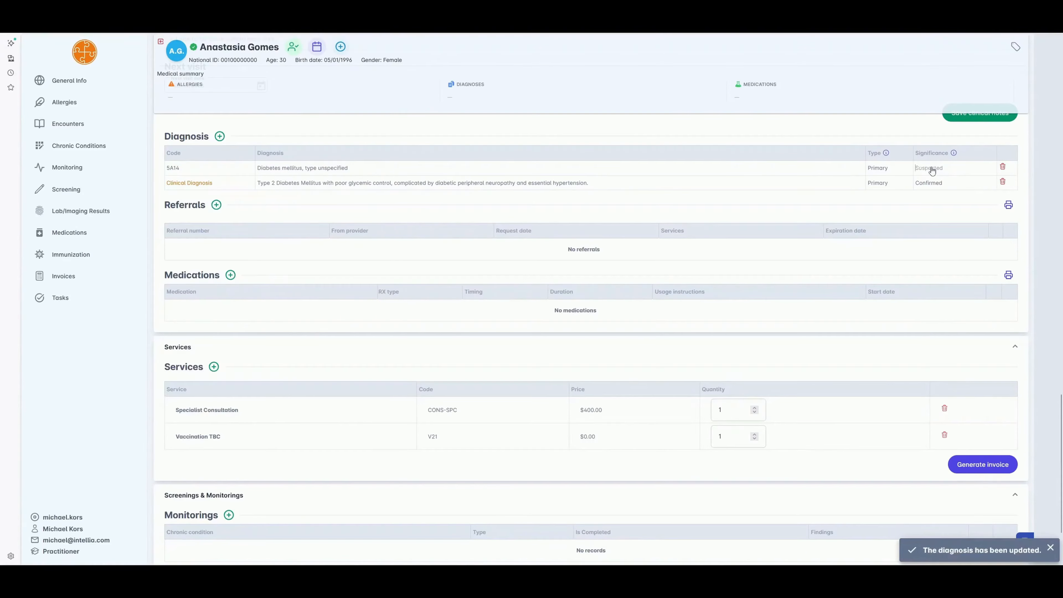
{"action": "left_click", "coordinate": [929, 183]}
{"action": "left_click", "coordinate": [929, 170]}
- Start a new referral of type Immunization and choose Vaccination TBC as its service
{"action": "left_click", "coordinate": [216, 205]}
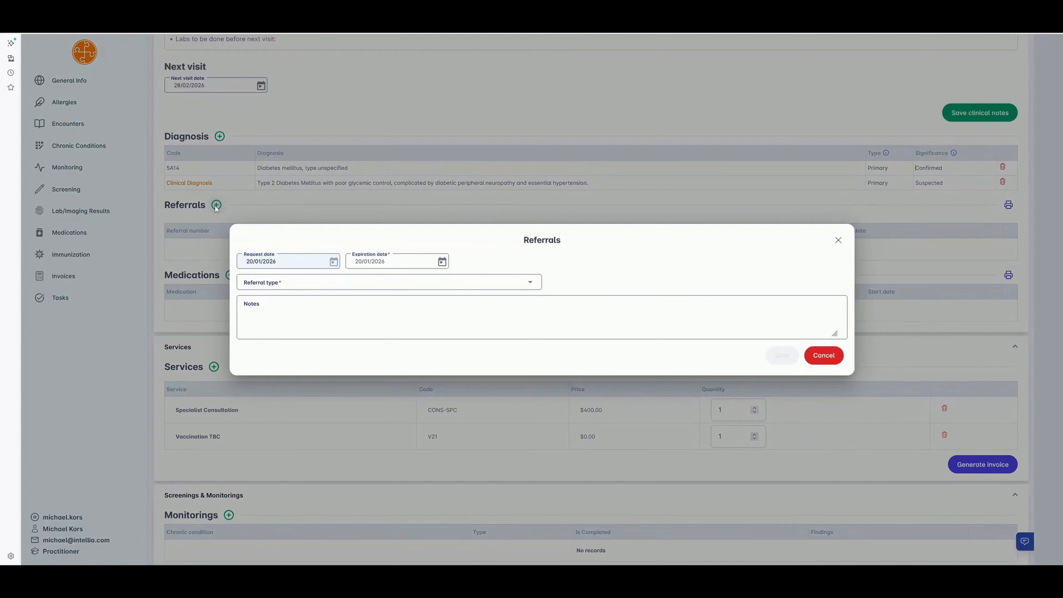
{"action": "left_click", "coordinate": [260, 282]}
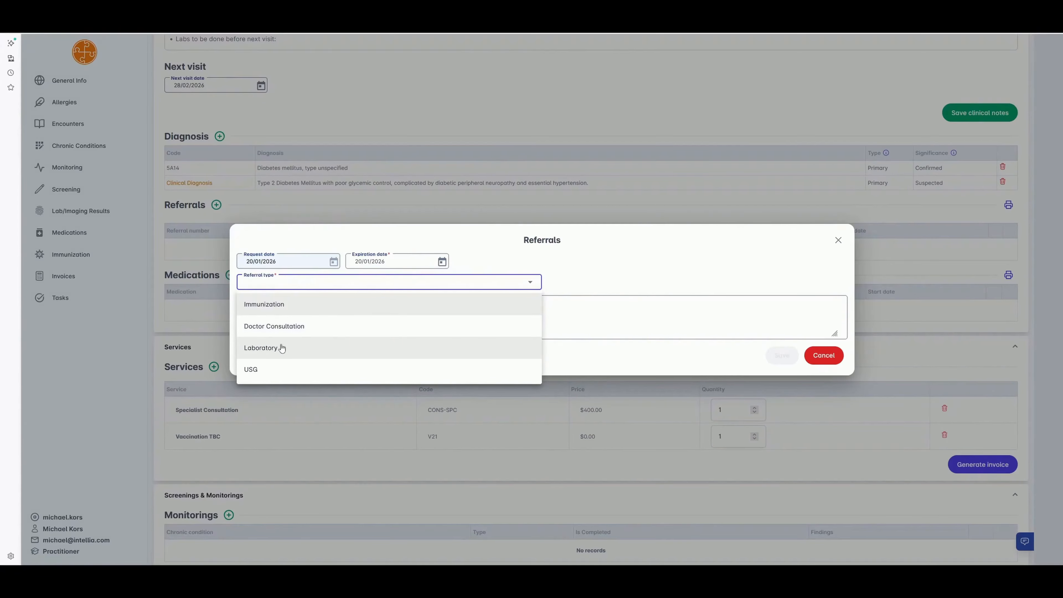
{"action": "left_click", "coordinate": [276, 304]}
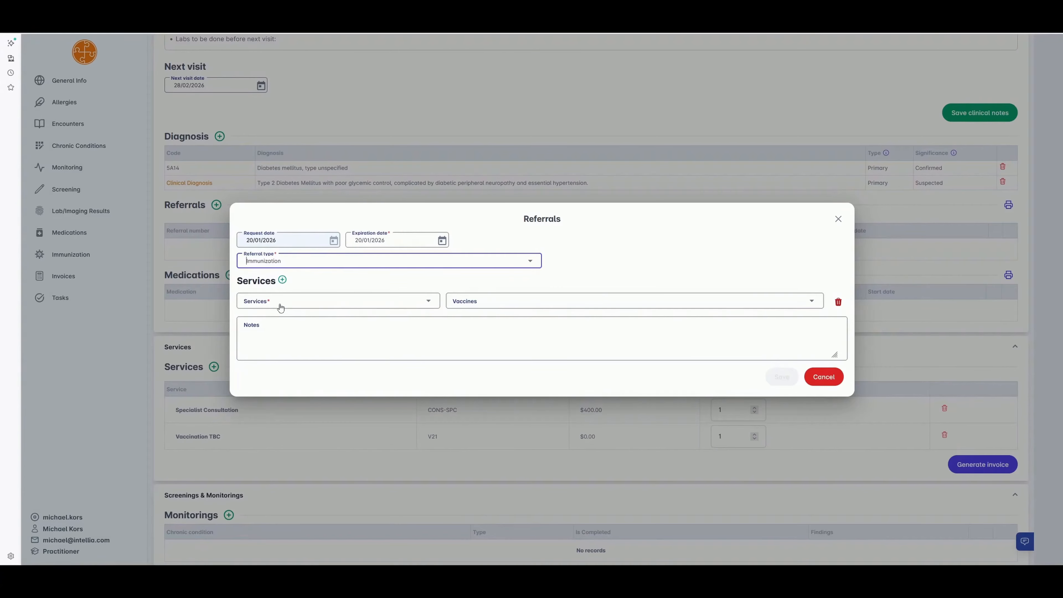
{"action": "left_click", "coordinate": [279, 305]}
{"action": "left_click", "coordinate": [275, 322]}
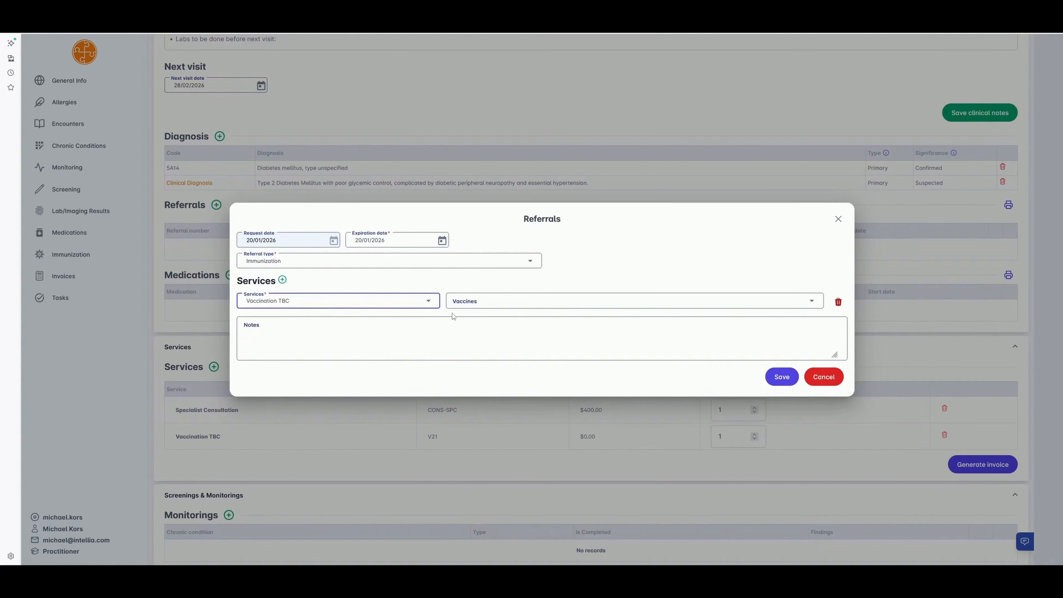
- Select the first Measles, Mumps, and Rubella (MMR) Vaccine for the referral and save it with empty notes
{"action": "left_click", "coordinate": [489, 302]}
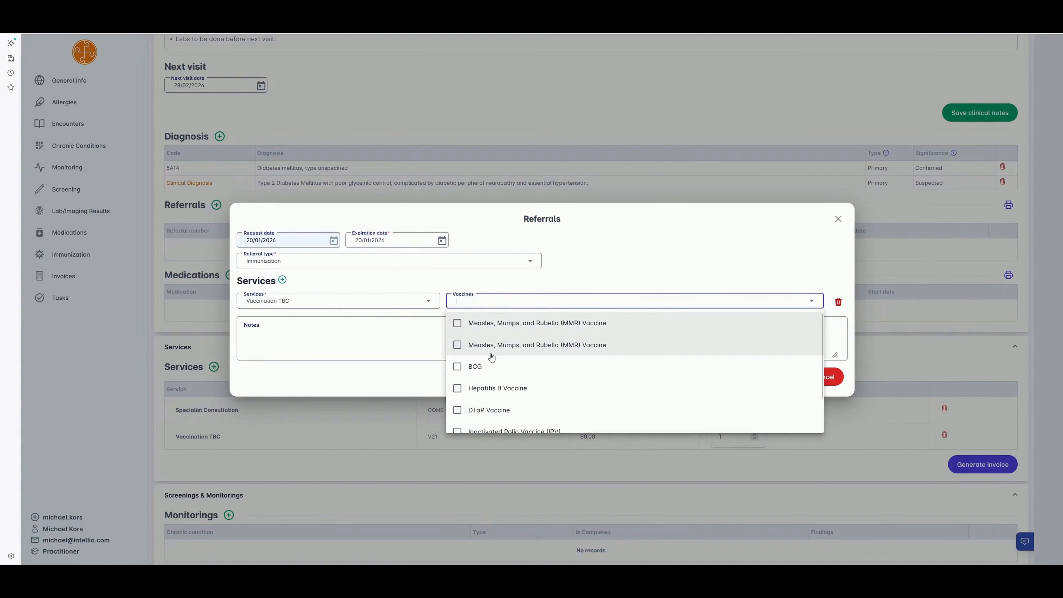
{"action": "scroll", "coordinate": [488, 353], "scroll_direction": "down", "scroll_amount": 1}
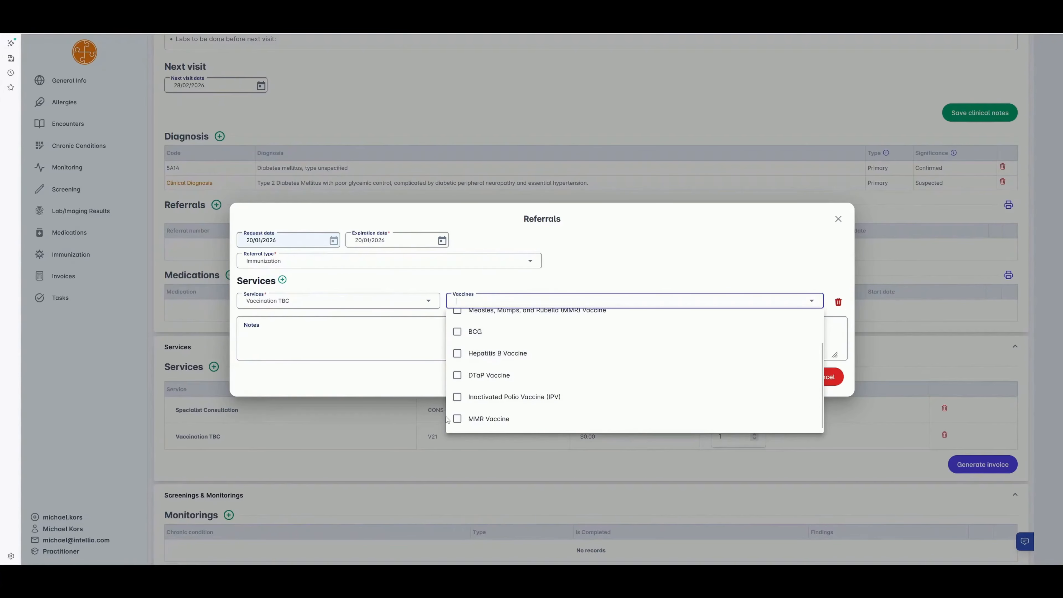
{"action": "scroll", "coordinate": [466, 352], "scroll_direction": "up", "scroll_amount": 2}
{"action": "left_click", "coordinate": [462, 330]}
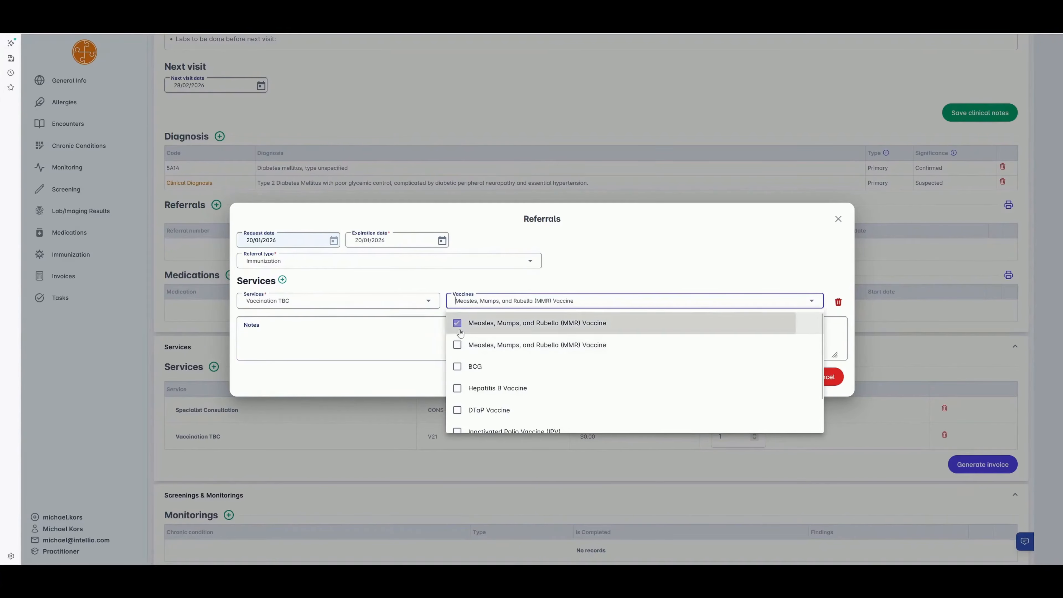
{"action": "left_click", "coordinate": [686, 279]}
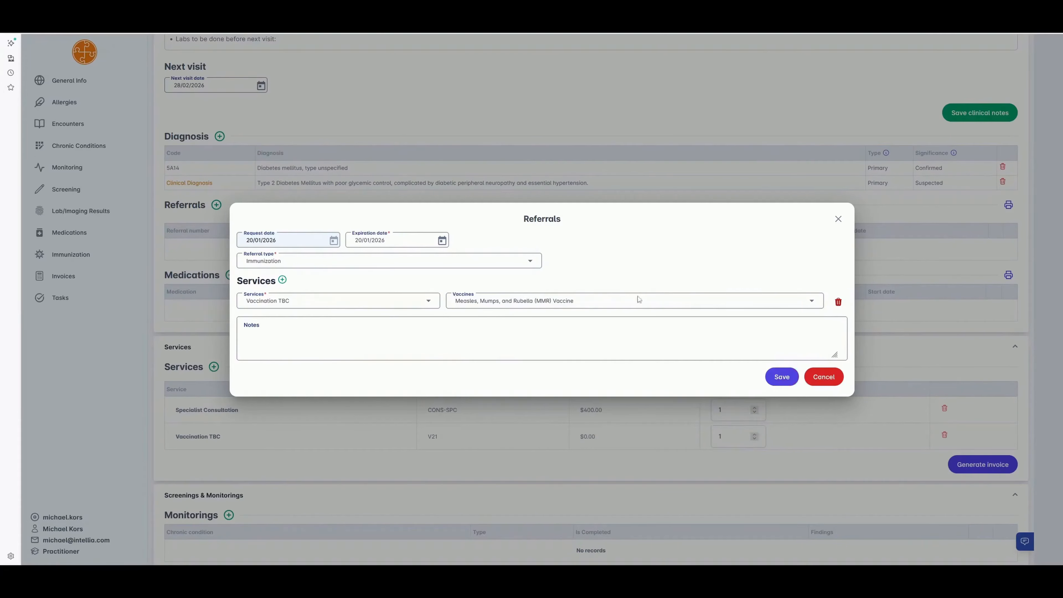
{"action": "left_click", "coordinate": [322, 348]}
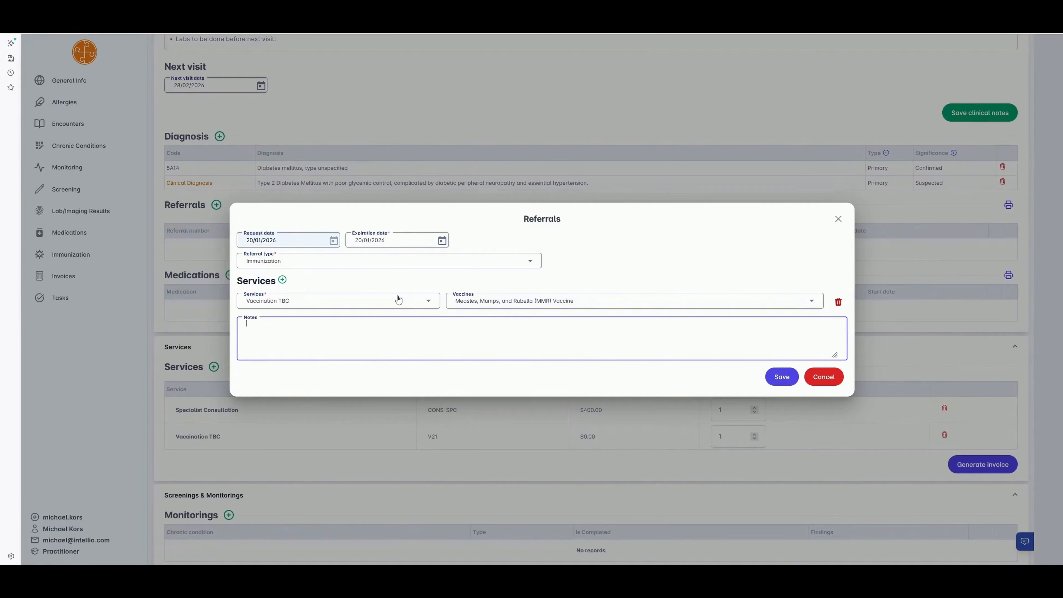
{"action": "left_click", "coordinate": [780, 378]}
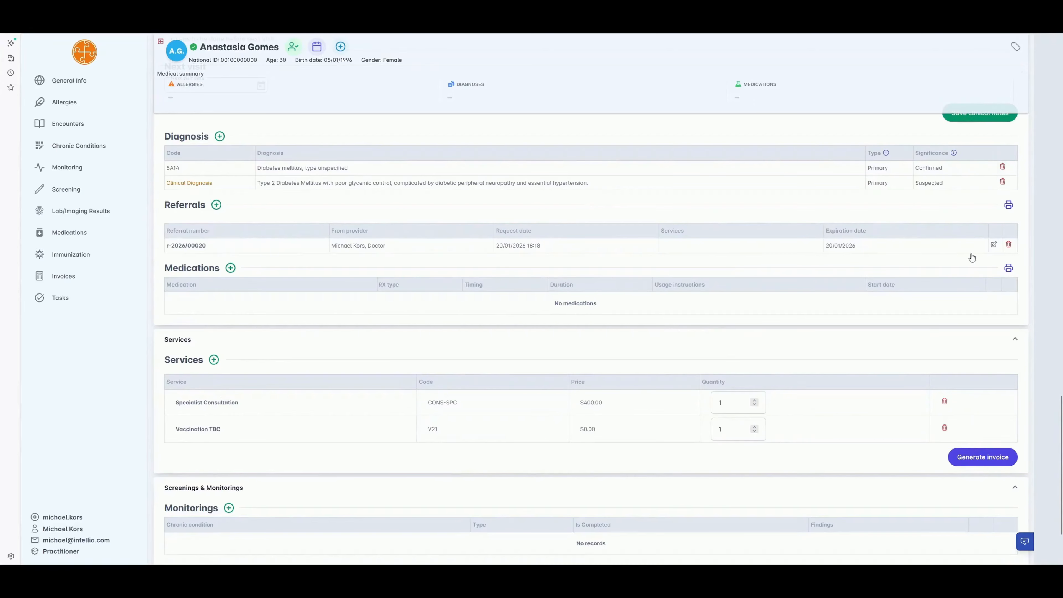
- Open the saved immunization referral for editing and close it without changes
{"action": "left_click", "coordinate": [993, 245]}
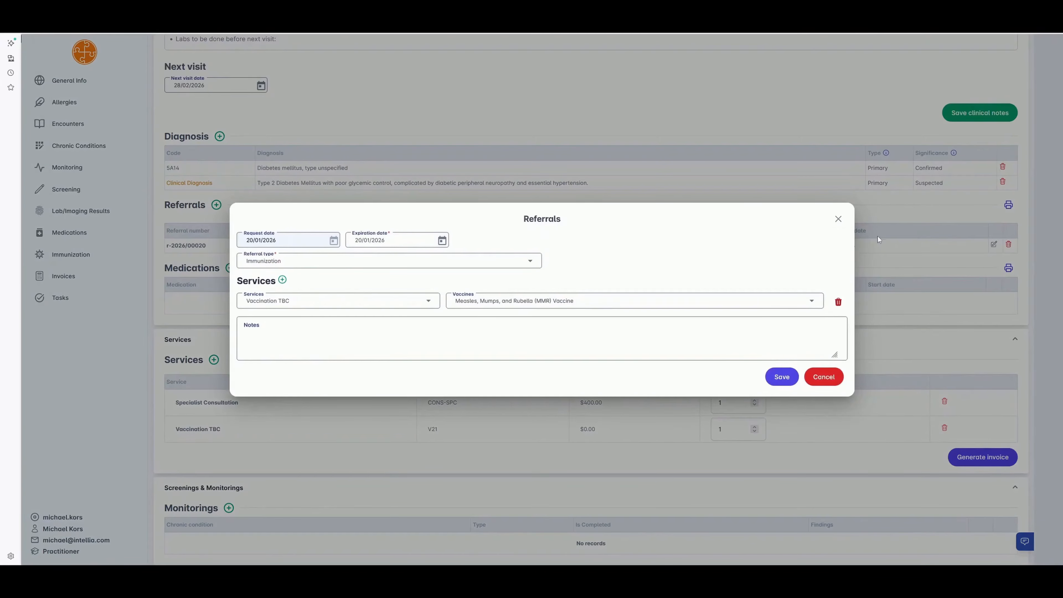
{"action": "left_click", "coordinate": [838, 218]}
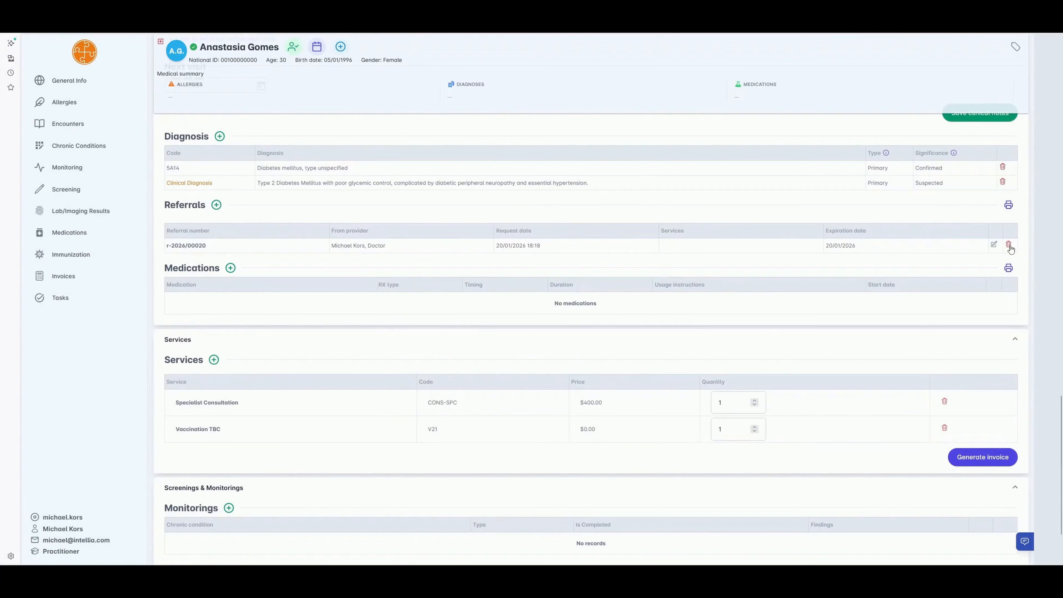
- Start a new medication entry for Dedal 400 mg/325 mg and set its timing to 3 times a day
{"action": "scroll", "coordinate": [589, 359], "scroll_direction": "down", "scroll_amount": 3}
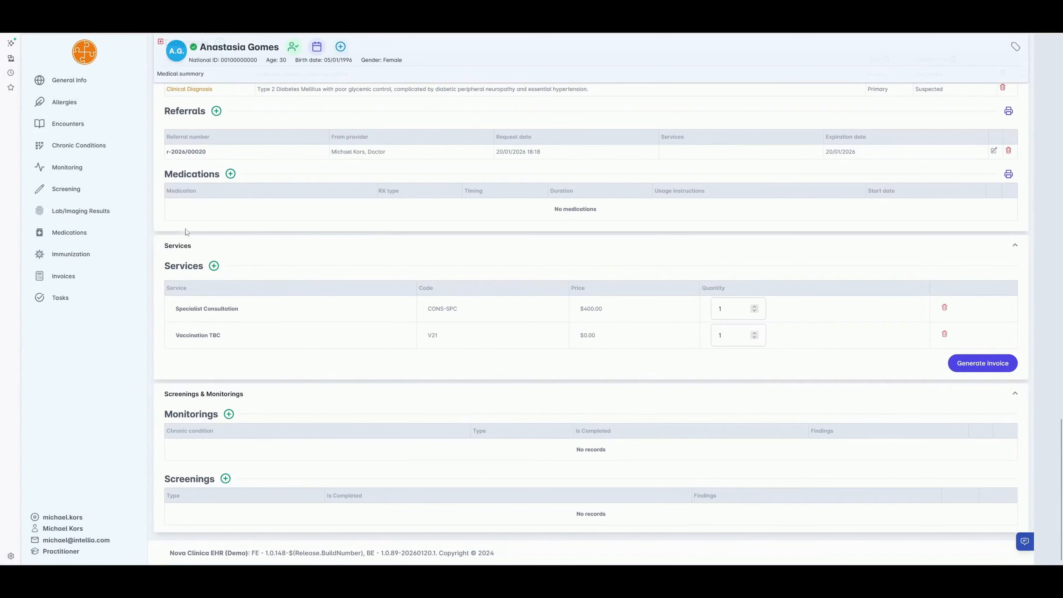
{"action": "left_click", "coordinate": [231, 174]}
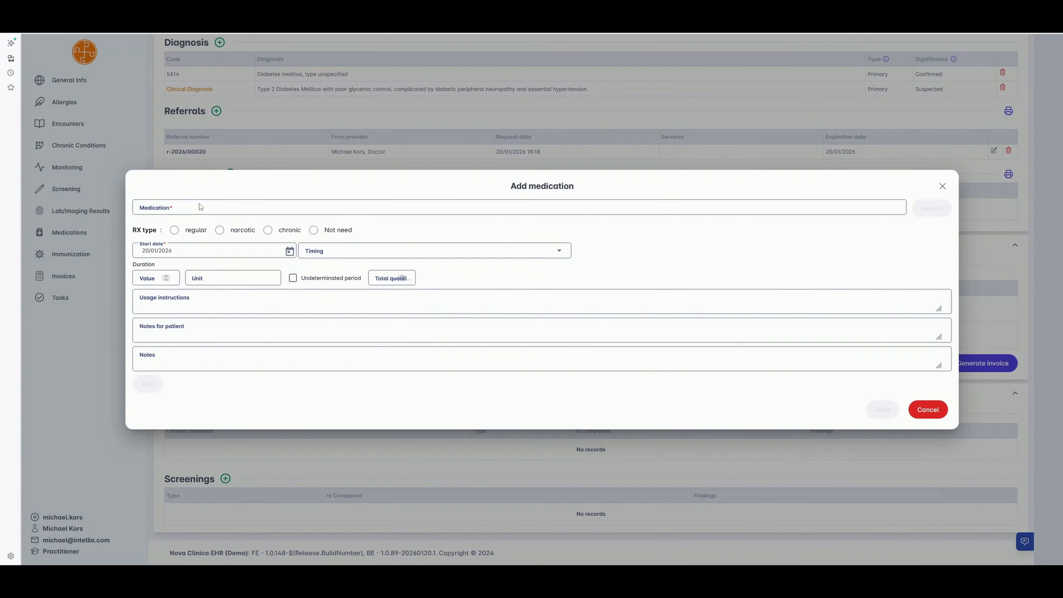
{"action": "left_click", "coordinate": [170, 207]}
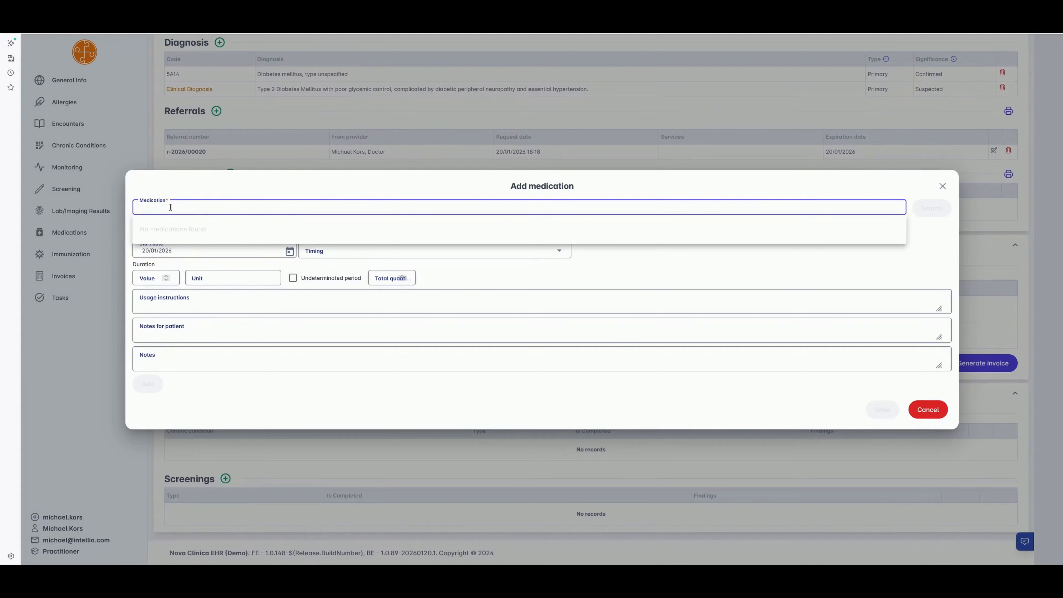
{"action": "type", "text": "dedo"}
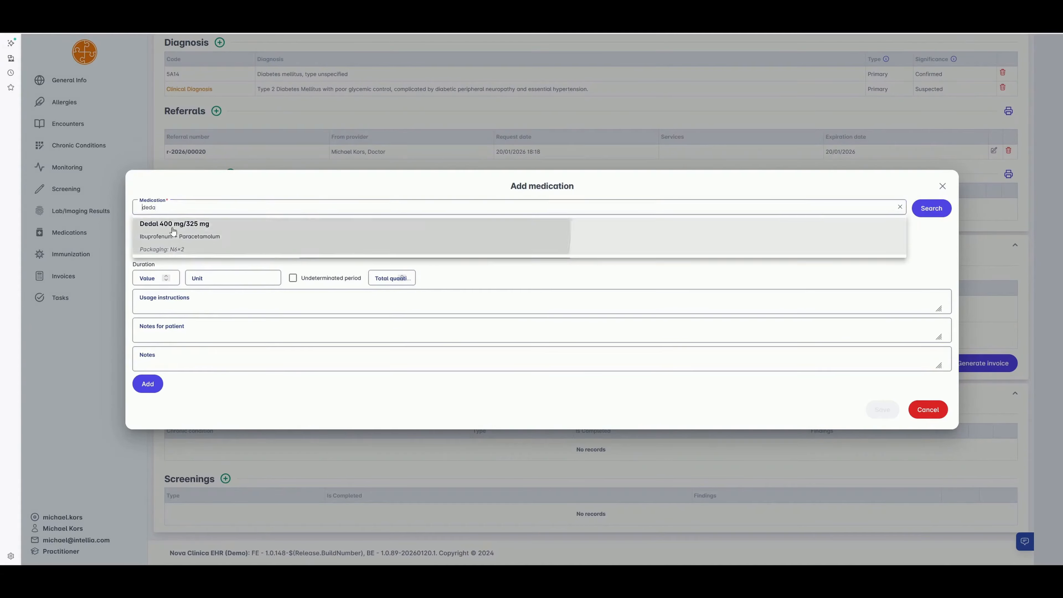
{"action": "left_click", "coordinate": [173, 228]}
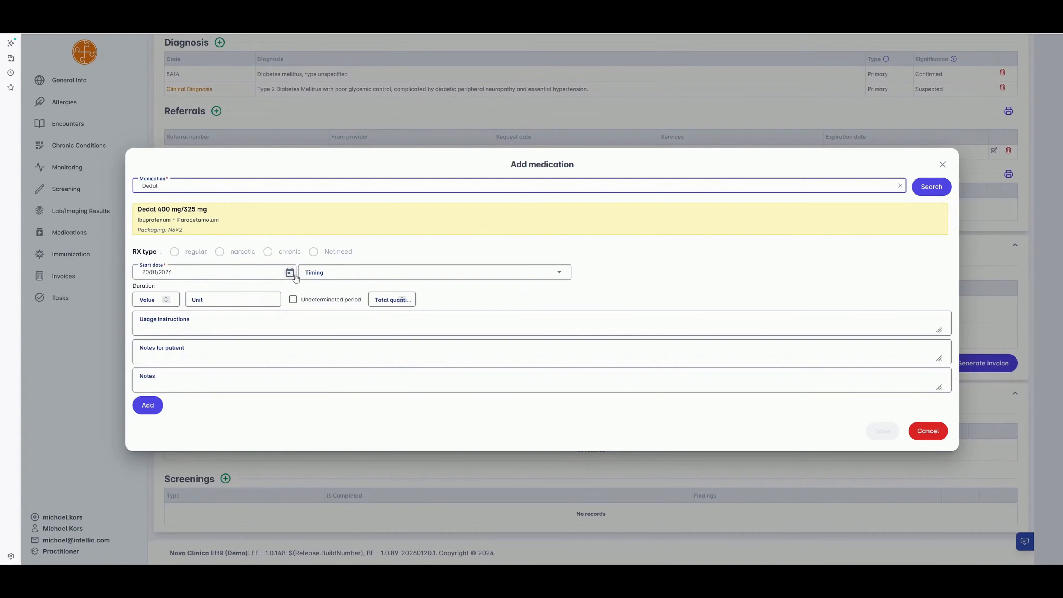
{"action": "left_click", "coordinate": [324, 273]}
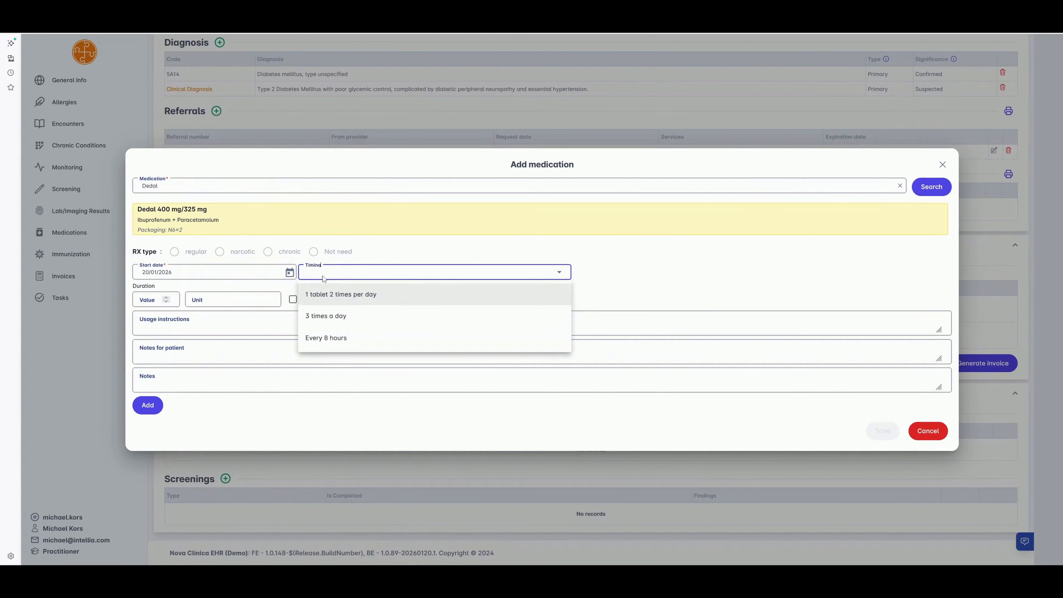
{"action": "left_click", "coordinate": [322, 318]}
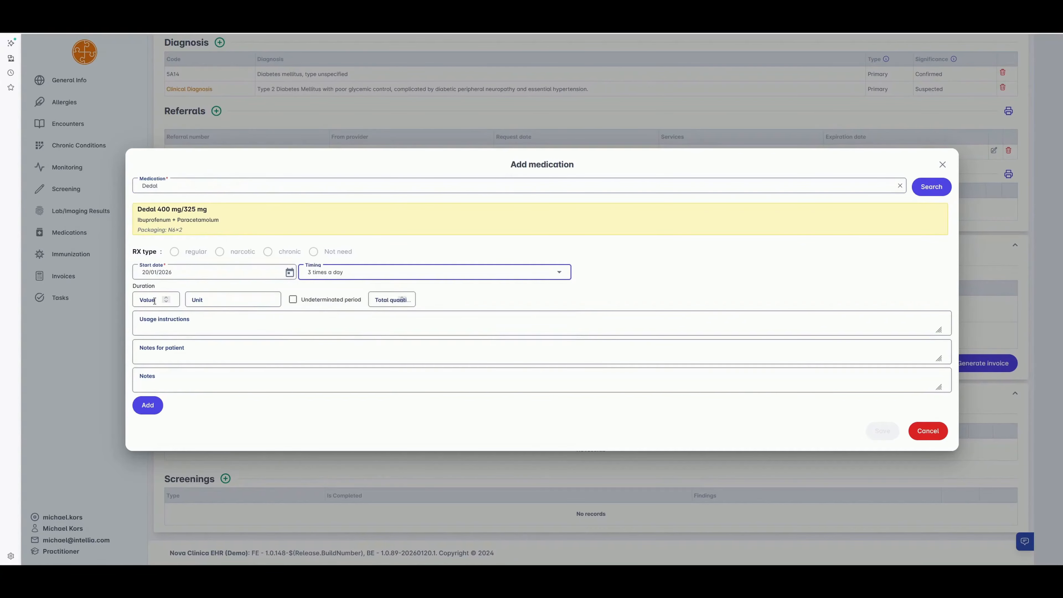
- Set the duration of the Dedal medication entry to 4 days
{"action": "left_click", "coordinate": [166, 298]}
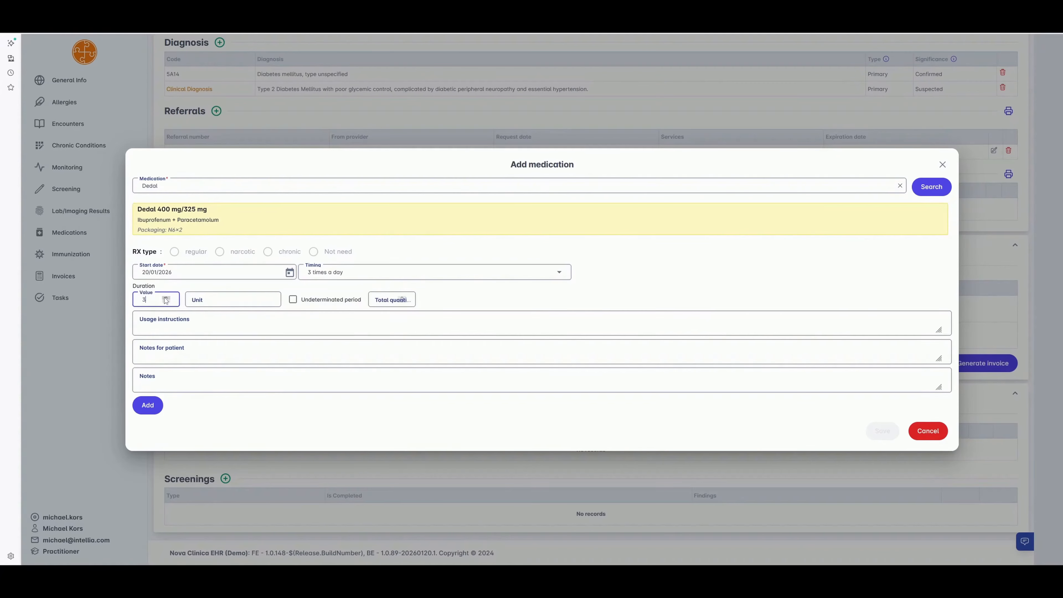
{"action": "left_click", "coordinate": [205, 305]}
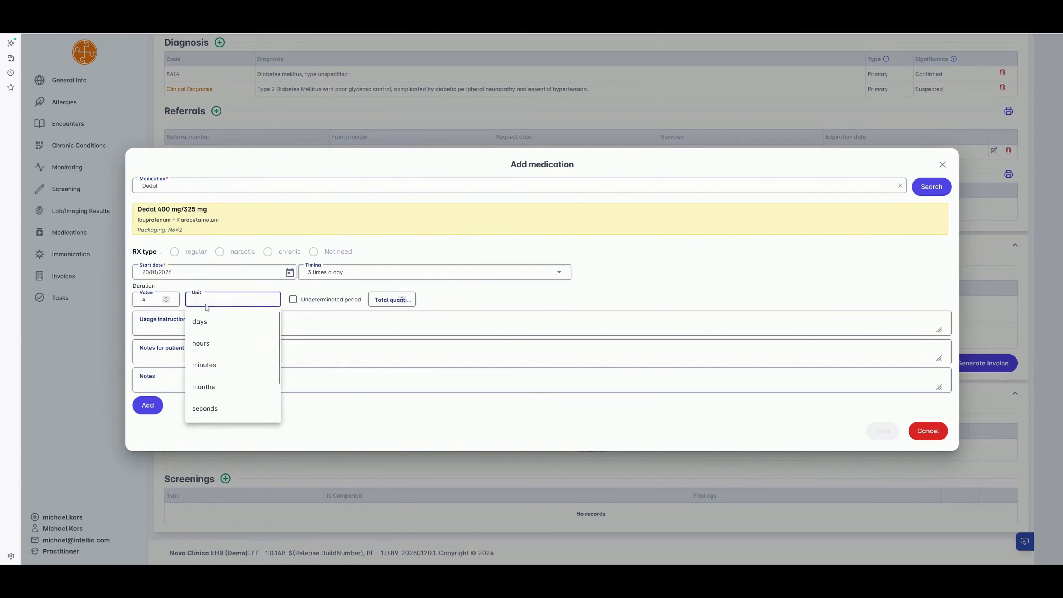
{"action": "left_click", "coordinate": [209, 331]}
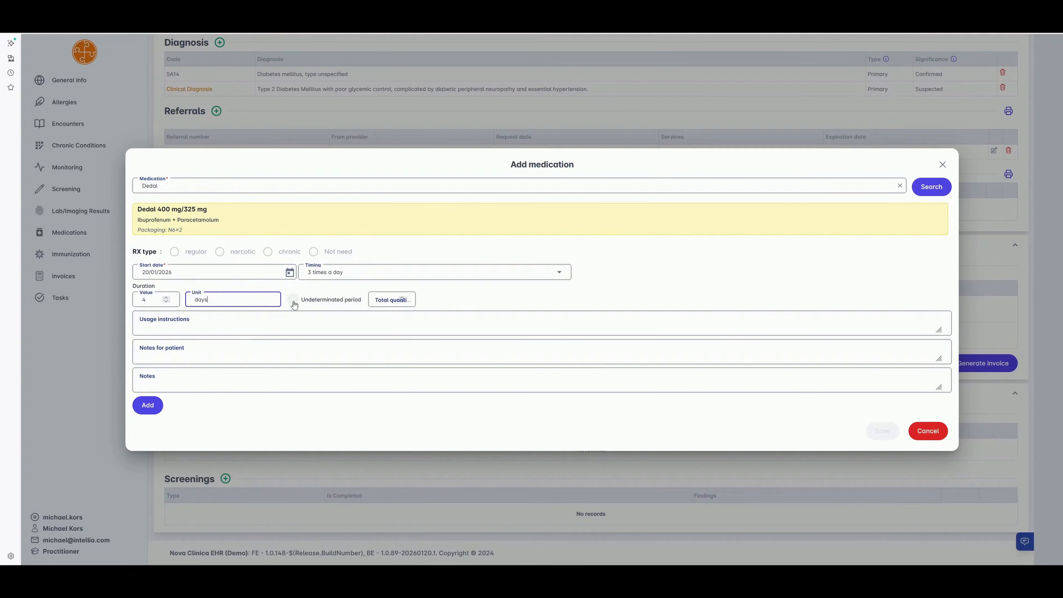
- Enter the patient note "Please, do not use togerter with..." for Dedal and add the entry to the medication list
{"action": "left_click", "coordinate": [184, 356]}
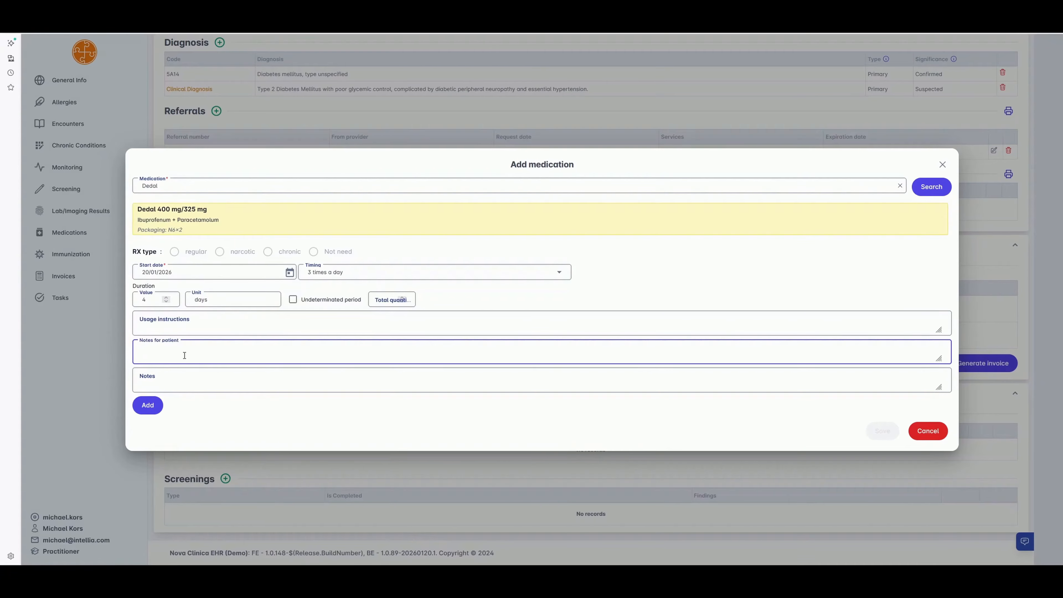
{"action": "type", "text": "Pl"}
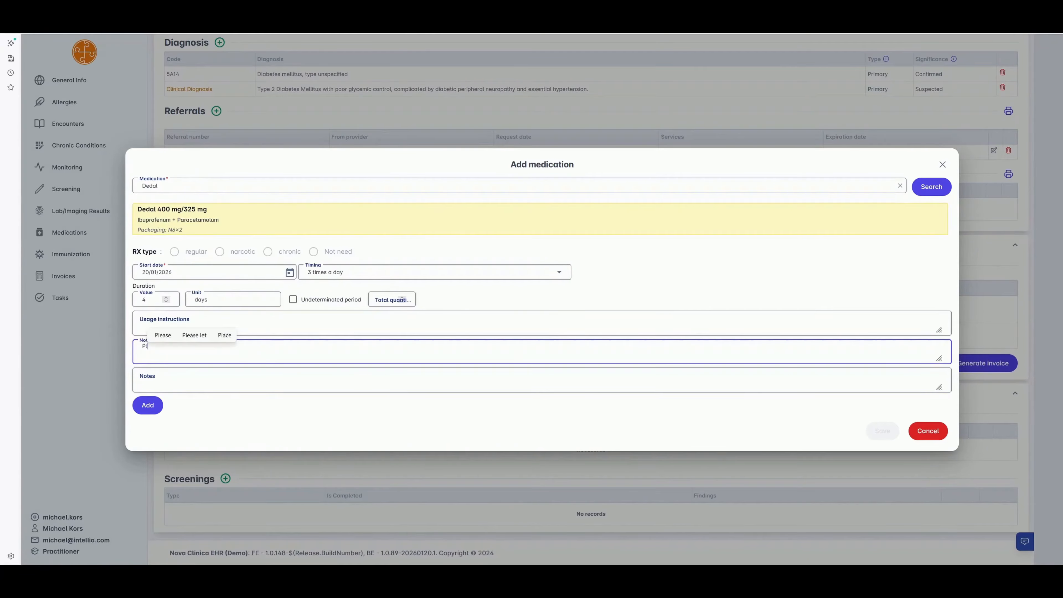
{"action": "type", "text": "ease, d"}
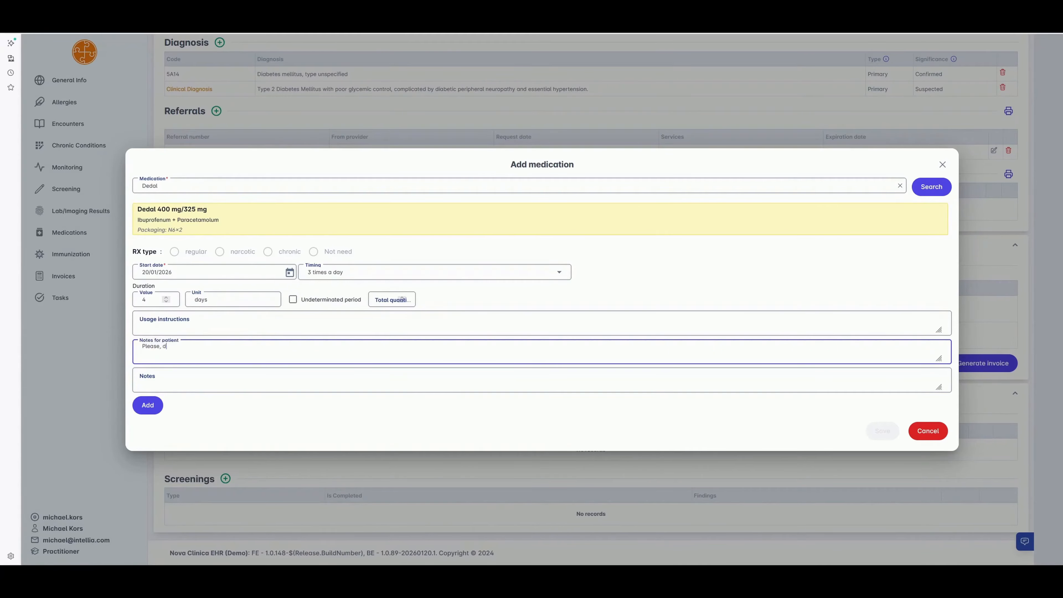
{"action": "type", "text": "o not u"}
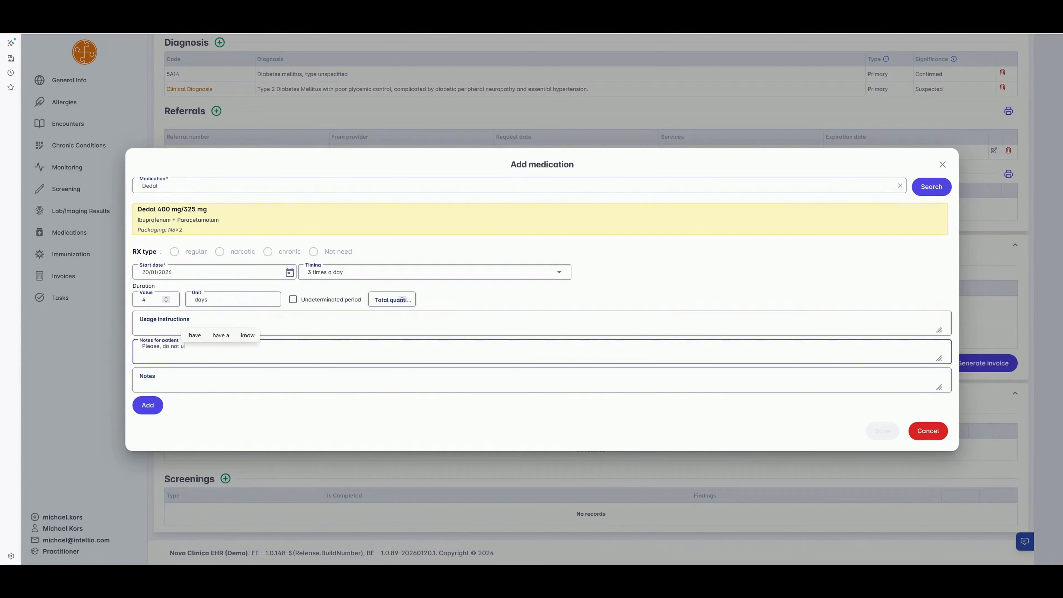
{"action": "type", "text": "se togerte"}
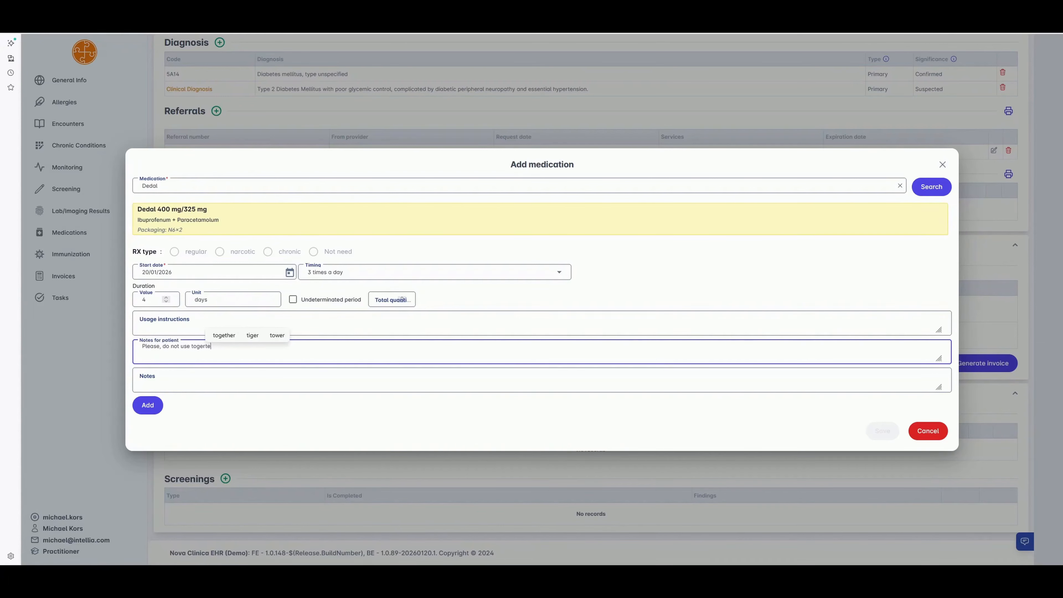
{"action": "type", "text": "r wit"}
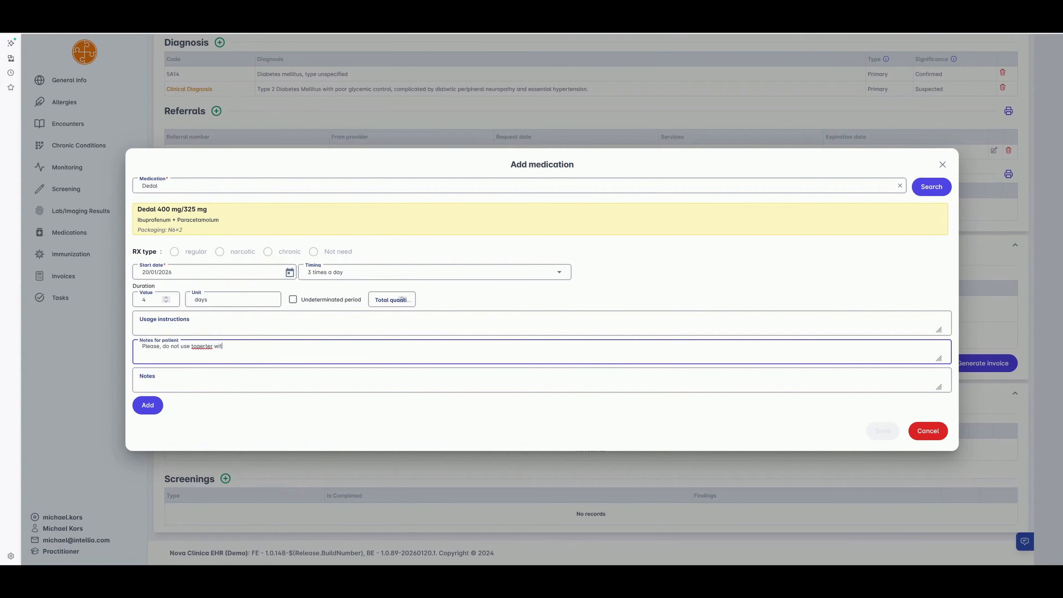
{"action": "type", "text": "h..."}
{"action": "left_click", "coordinate": [147, 405]}
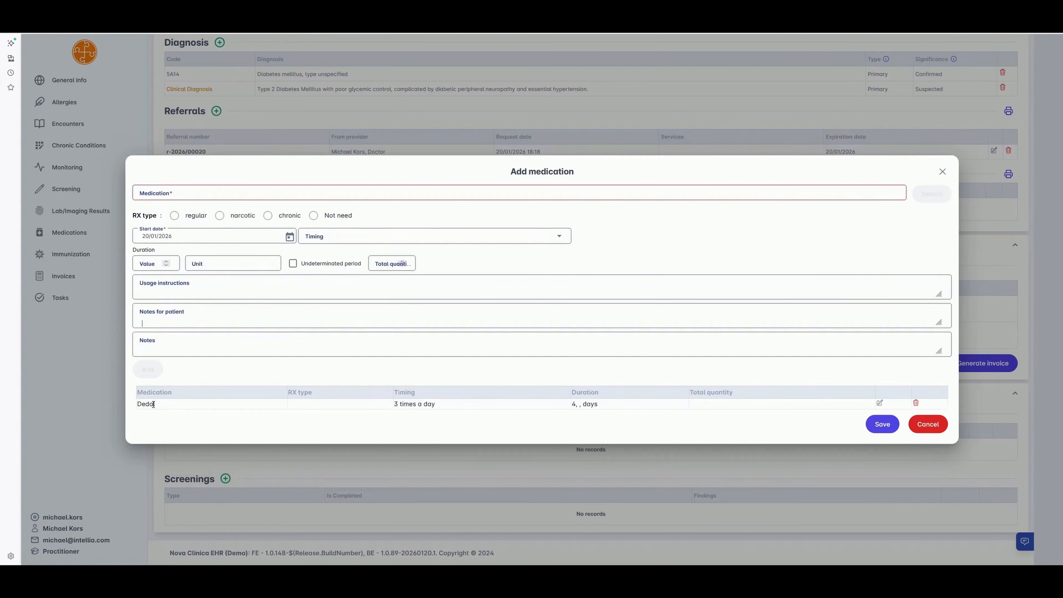
- Enter Uperio 97/103 as a second medication and set its timing to Every 8 hours
{"action": "left_click", "coordinate": [203, 196]}
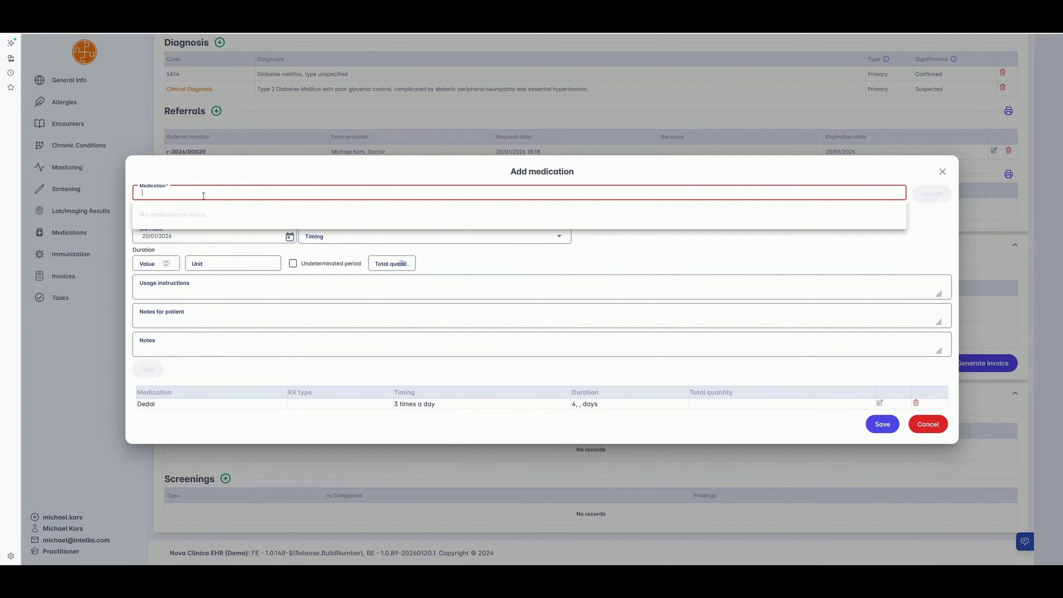
{"action": "type", "text": "Uperio "}
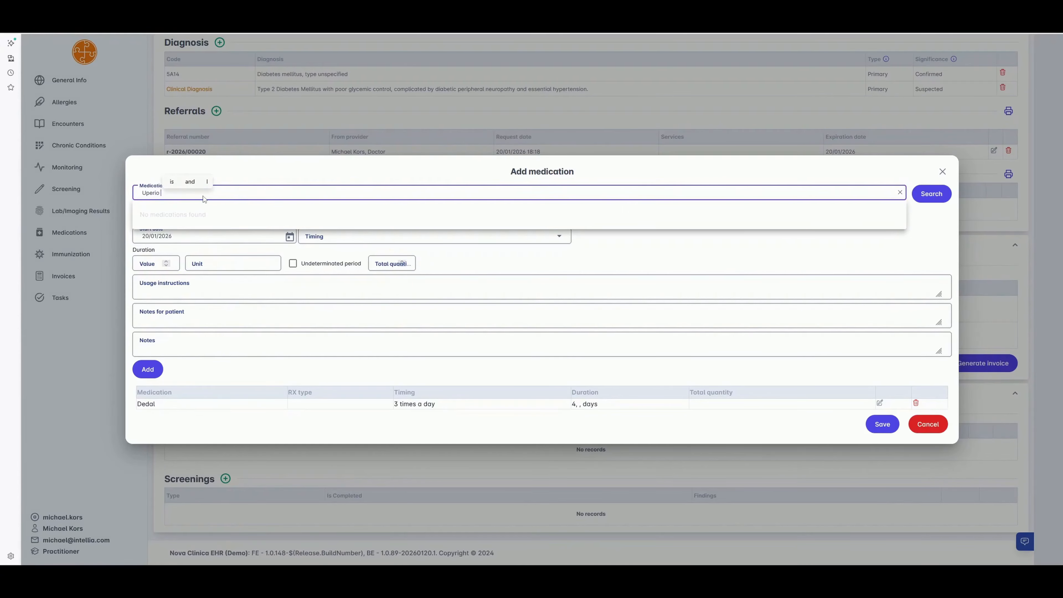
{"action": "type", "text": "97/103"}
{"action": "left_click", "coordinate": [209, 240]}
{"action": "left_click", "coordinate": [318, 242]}
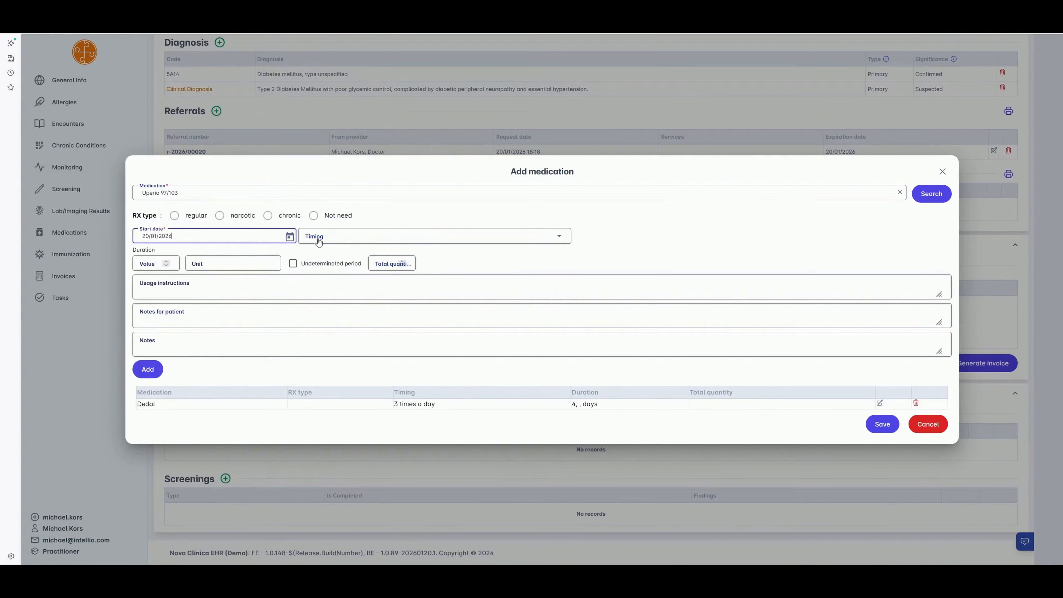
{"action": "left_click", "coordinate": [318, 241]}
{"action": "left_click", "coordinate": [318, 300]}
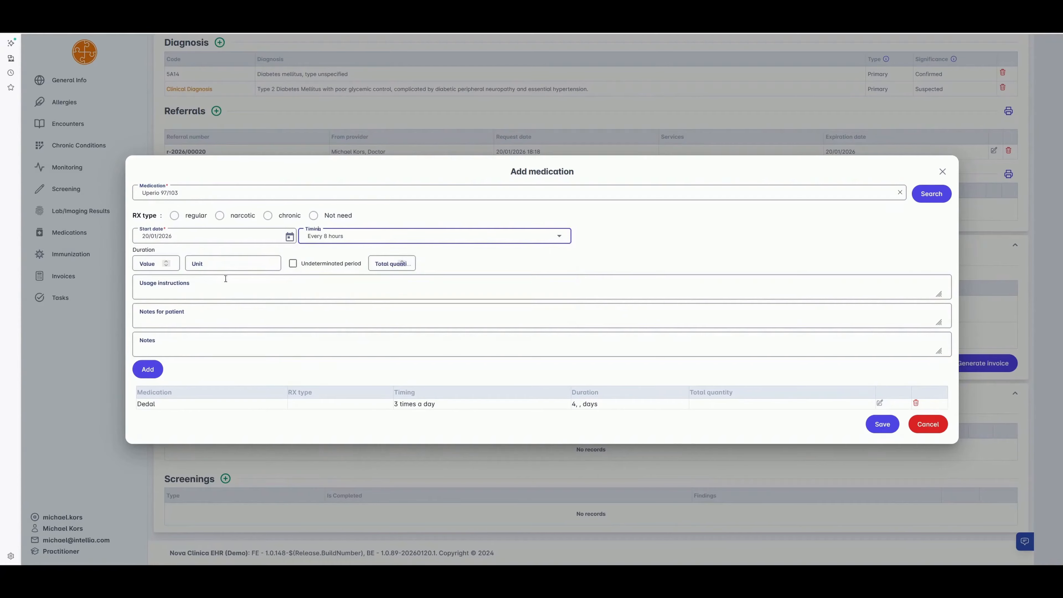
- Mark Uperio 97/103 as having an undeterminated period, add it to the list and save the medications
{"action": "left_click", "coordinate": [156, 264]}
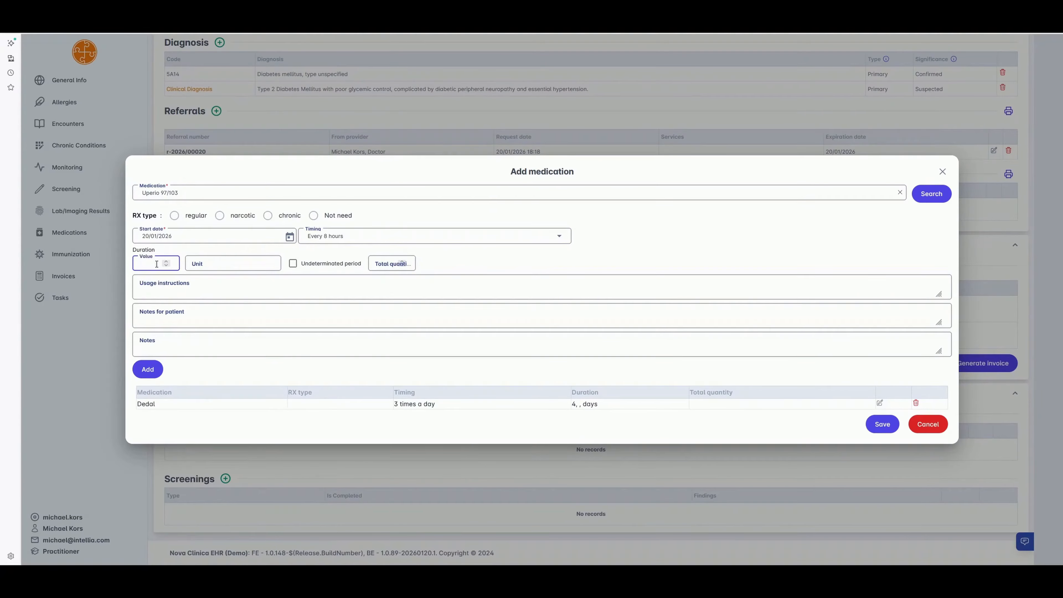
{"action": "left_click", "coordinate": [293, 263]}
{"action": "left_click", "coordinate": [153, 369]}
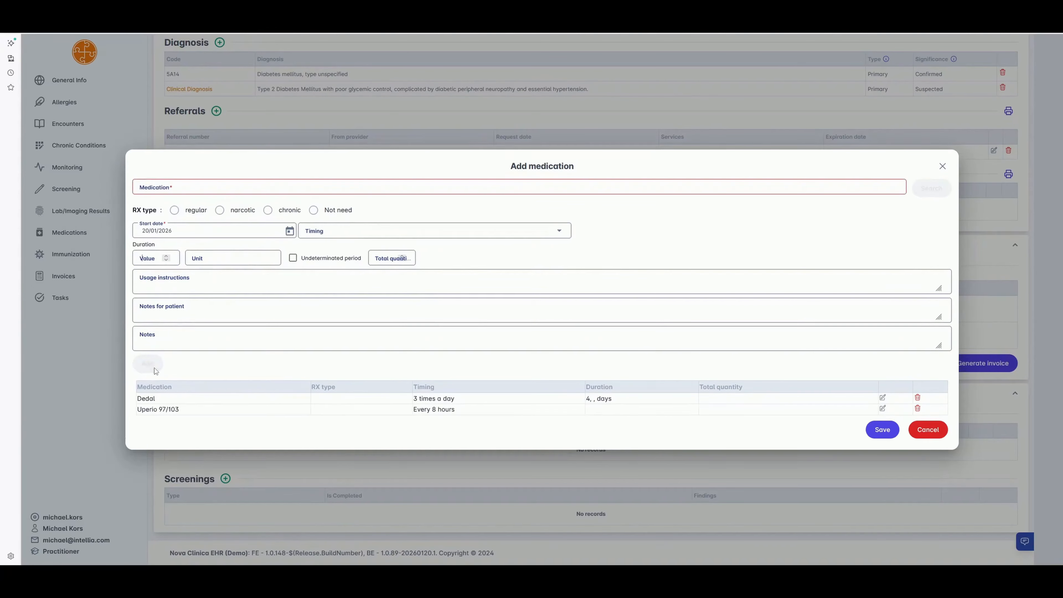
{"action": "left_click", "coordinate": [879, 430]}
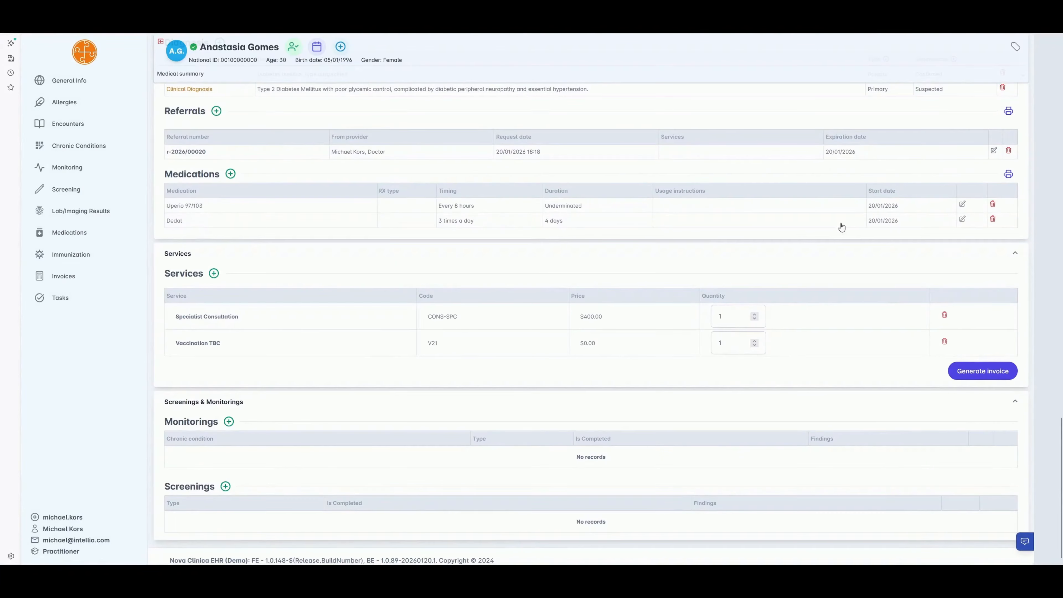
- Open the saved Uperio 97/103 medication for editing and close it without changes
{"action": "left_click", "coordinate": [963, 206]}
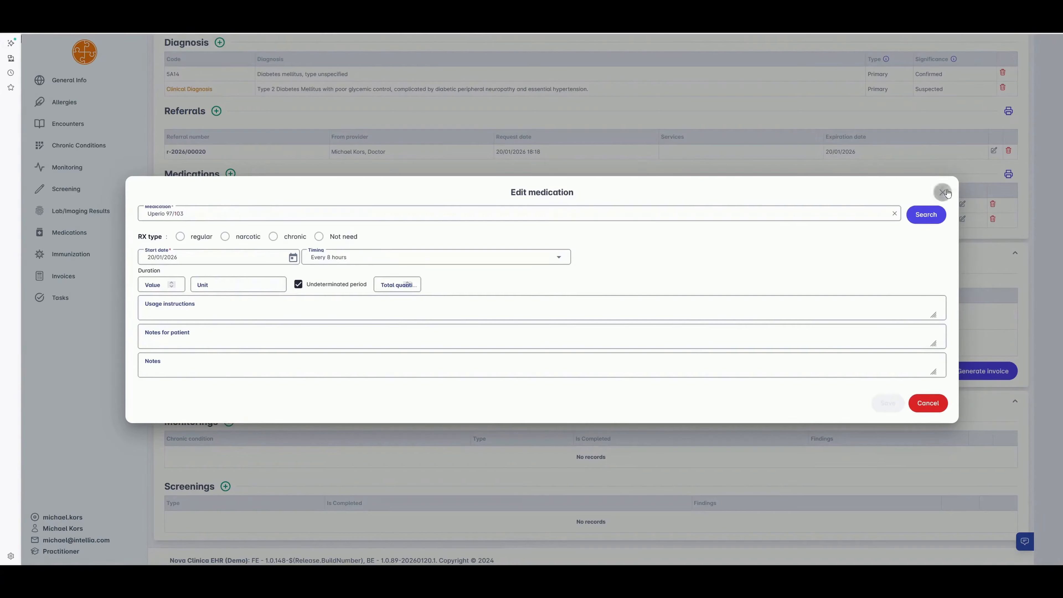
{"action": "left_click", "coordinate": [943, 192]}
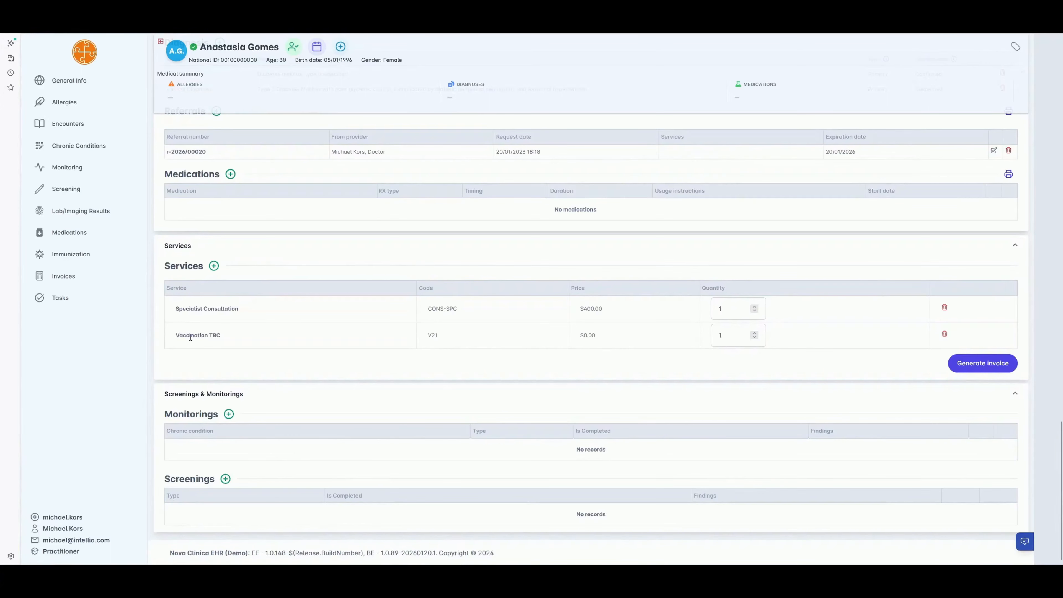
- Add the Chest X-Ray service to the encounter's services and save the selection
{"action": "left_click", "coordinate": [214, 269]}
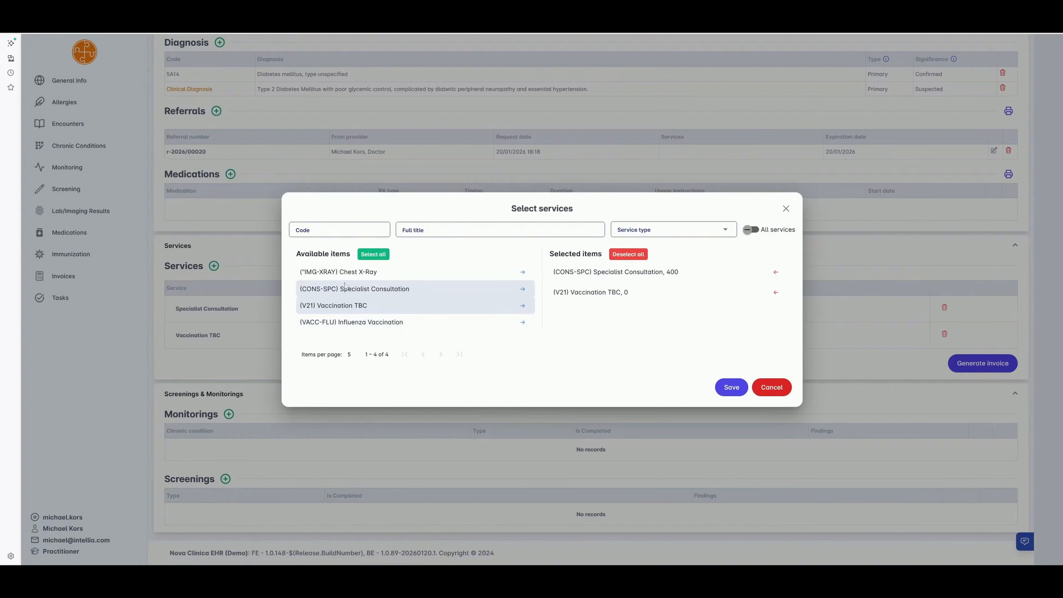
{"action": "left_click", "coordinate": [355, 279]}
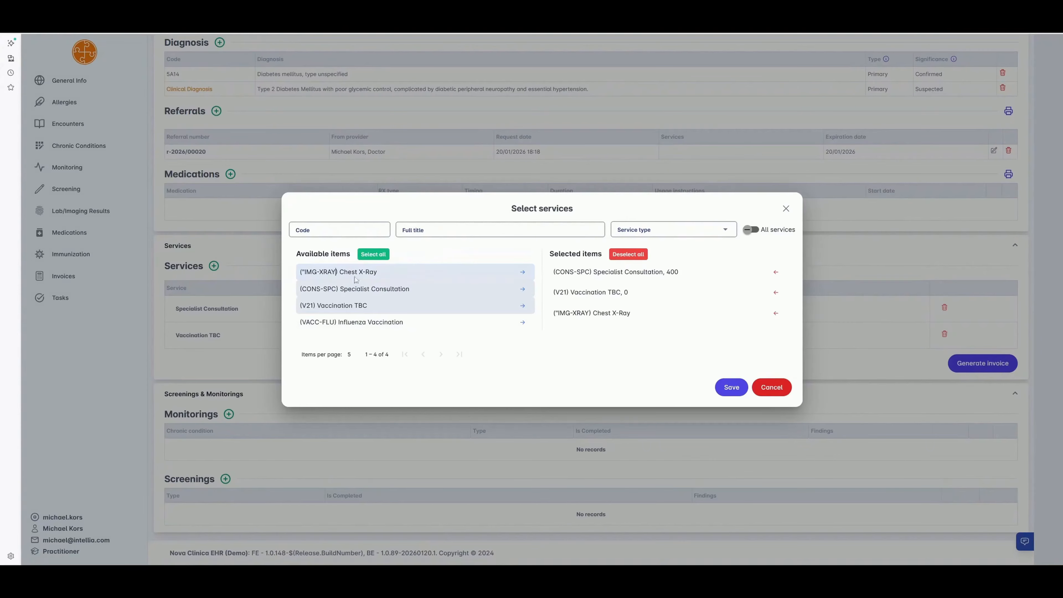
{"action": "left_click", "coordinate": [732, 387]}
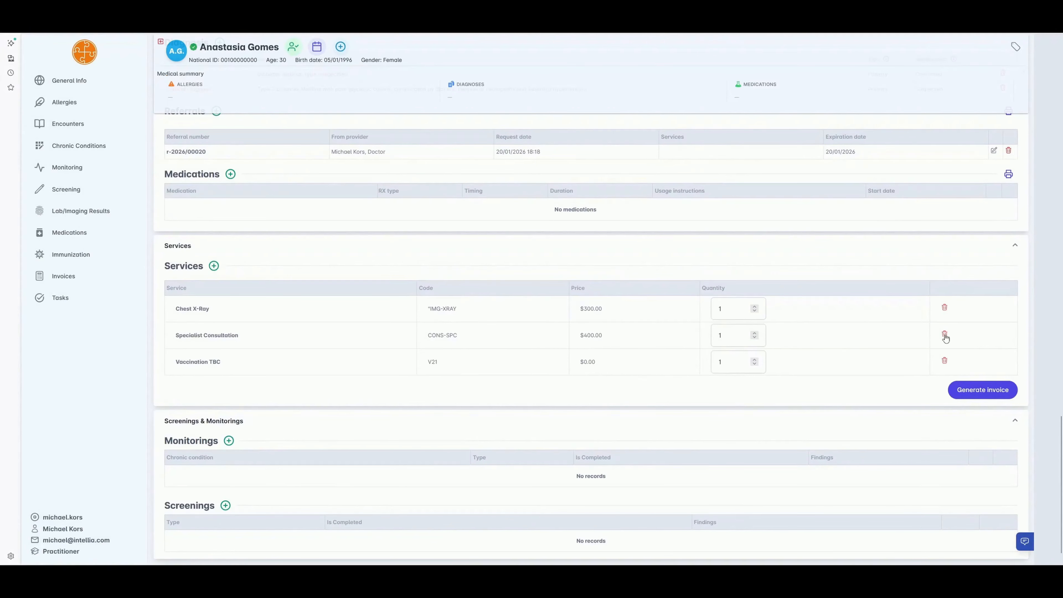
- Try to start a new monitoring entry for the encounter and close its dialog
{"action": "scroll", "coordinate": [831, 419], "scroll_direction": "down", "scroll_amount": 2}
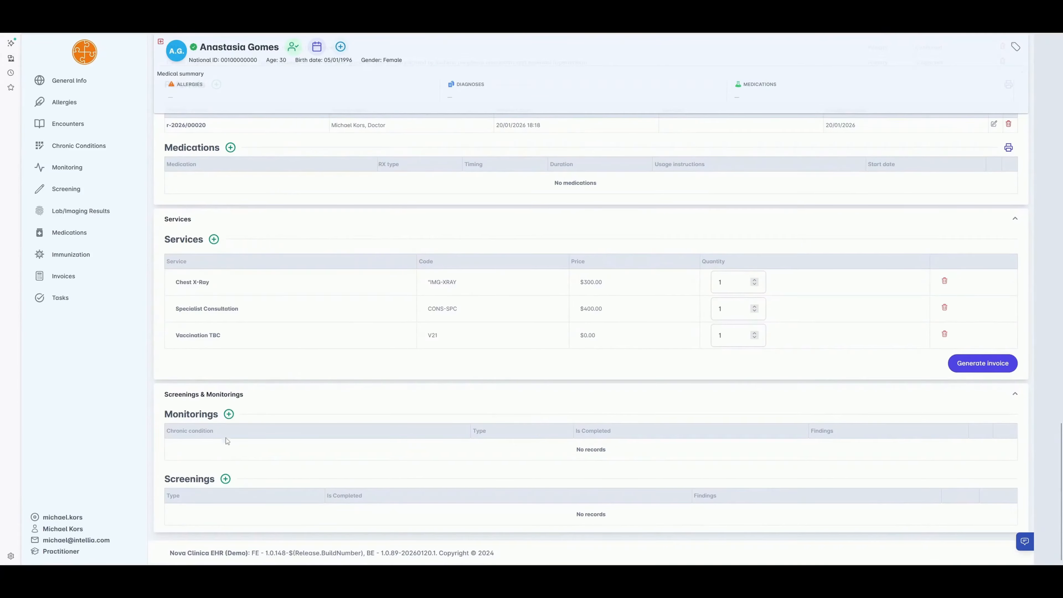
{"action": "left_click", "coordinate": [229, 415]}
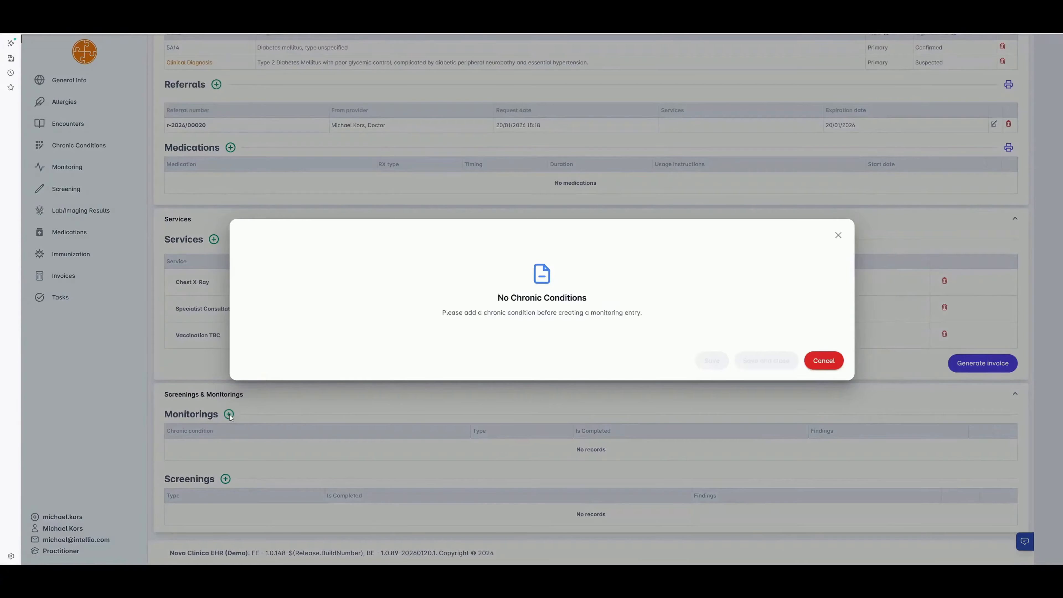
{"action": "left_click", "coordinate": [838, 237]}
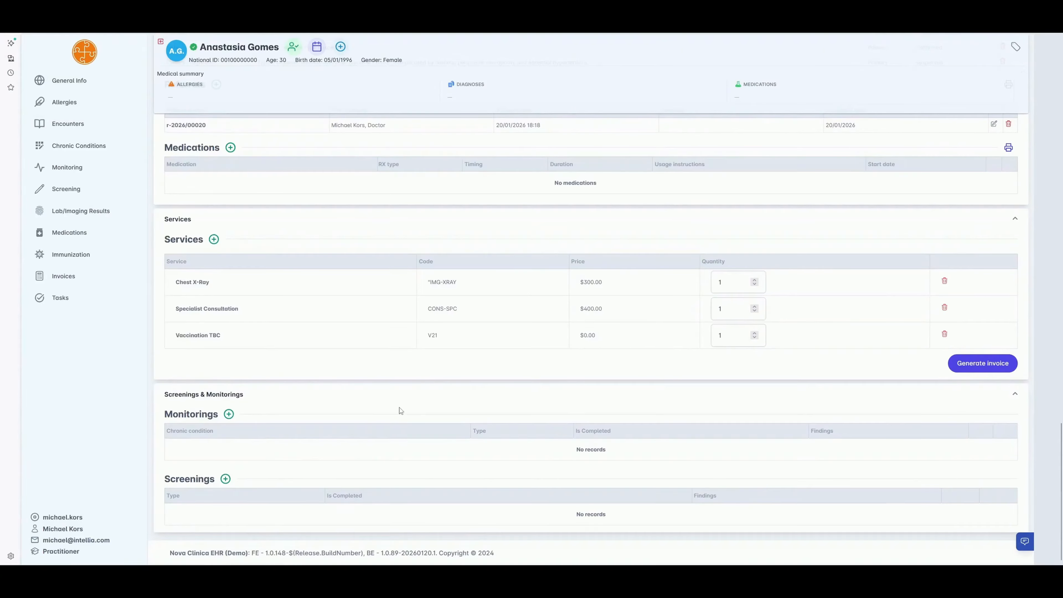
- Start a new chronic condition record for the patient with registration date 20/01/2026 and the condition Diabetes
{"action": "left_click", "coordinate": [96, 154]}
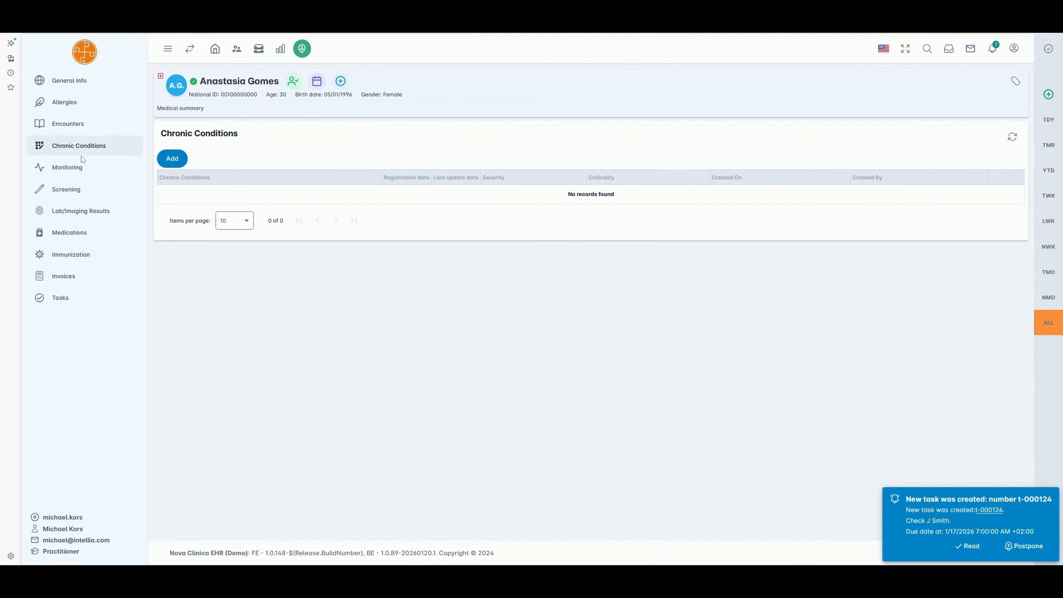
{"action": "left_click", "coordinate": [169, 162]}
{"action": "left_click", "coordinate": [209, 198]}
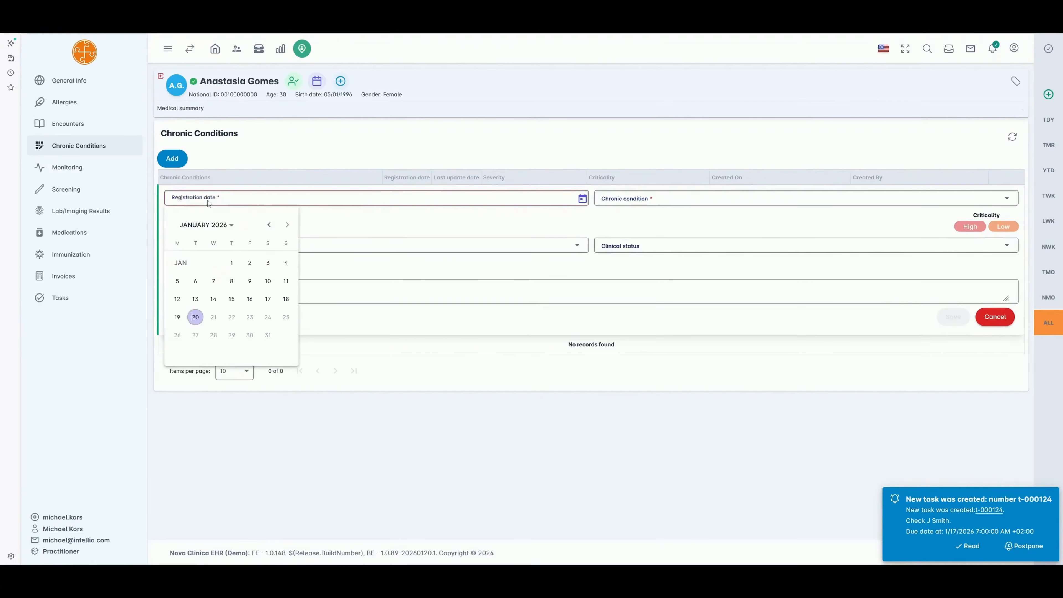
{"action": "left_click", "coordinate": [196, 317]}
{"action": "left_click", "coordinate": [619, 207]}
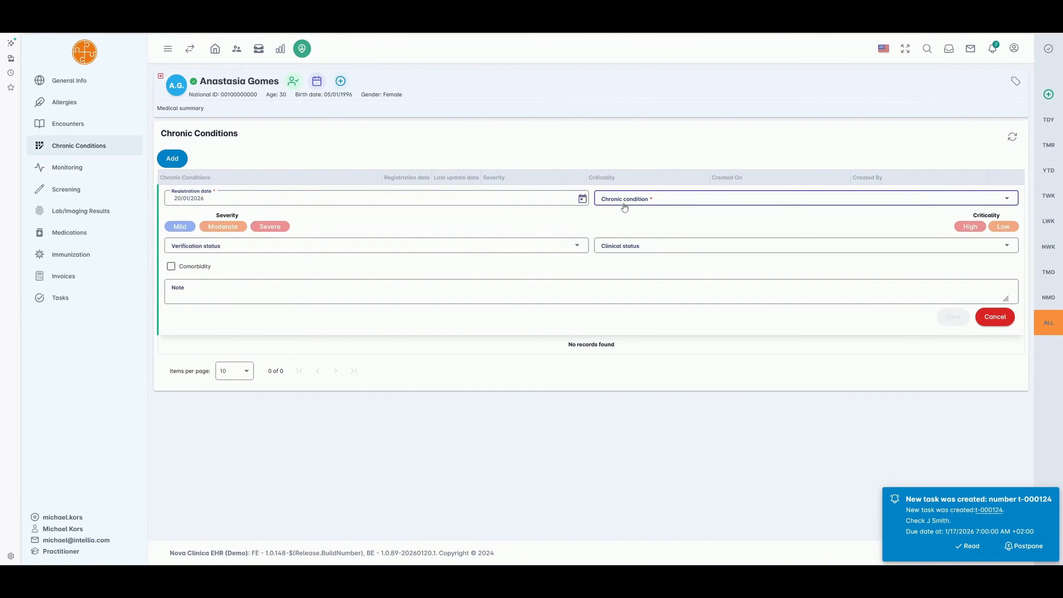
{"action": "left_click", "coordinate": [614, 242]}
- Set the Diabetes record to Mild severity, High criticality, and Confirmed verification and clinical status, and save it
{"action": "left_click", "coordinate": [189, 229]}
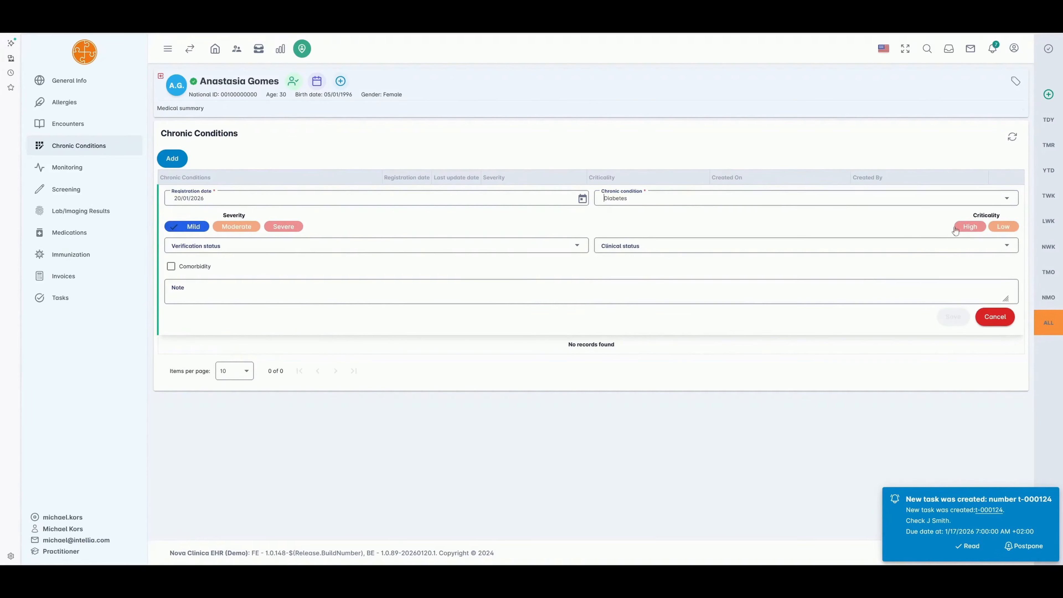
{"action": "left_click", "coordinate": [972, 227]}
{"action": "left_click", "coordinate": [219, 250]}
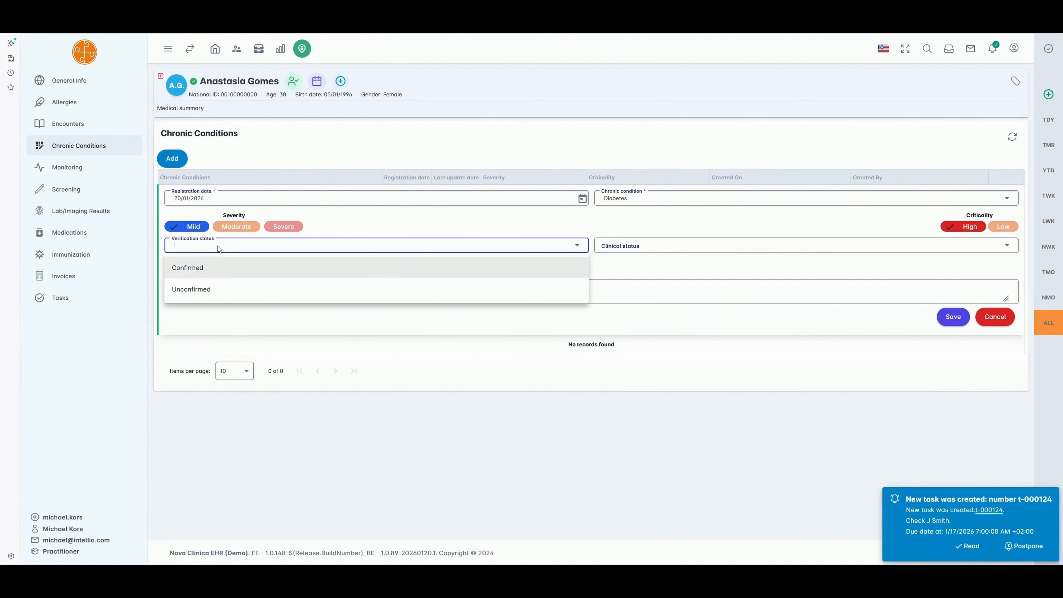
{"action": "left_click", "coordinate": [192, 273]}
{"action": "left_click", "coordinate": [641, 252]}
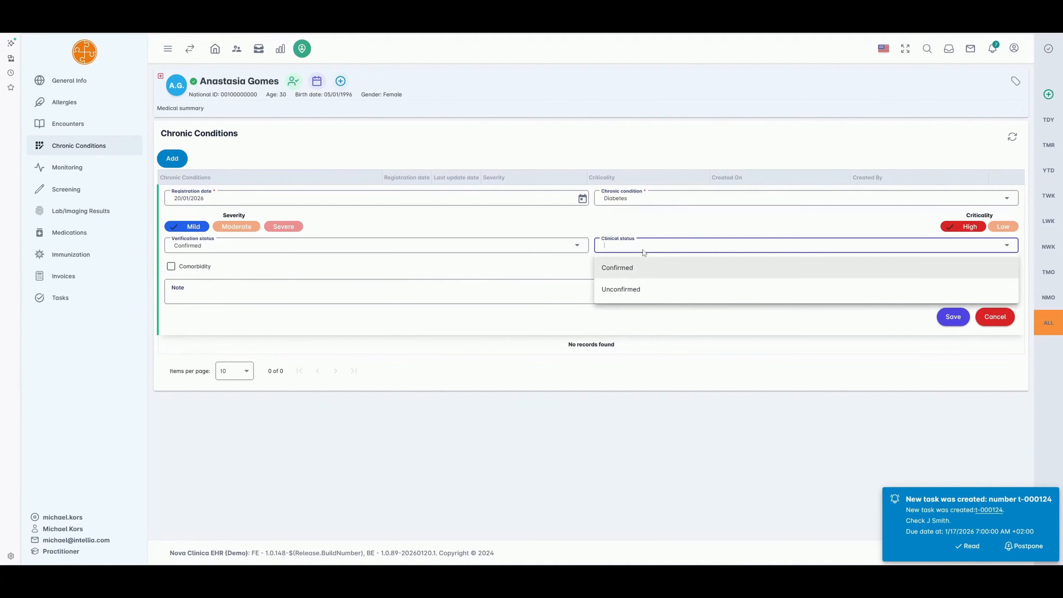
{"action": "left_click", "coordinate": [625, 270]}
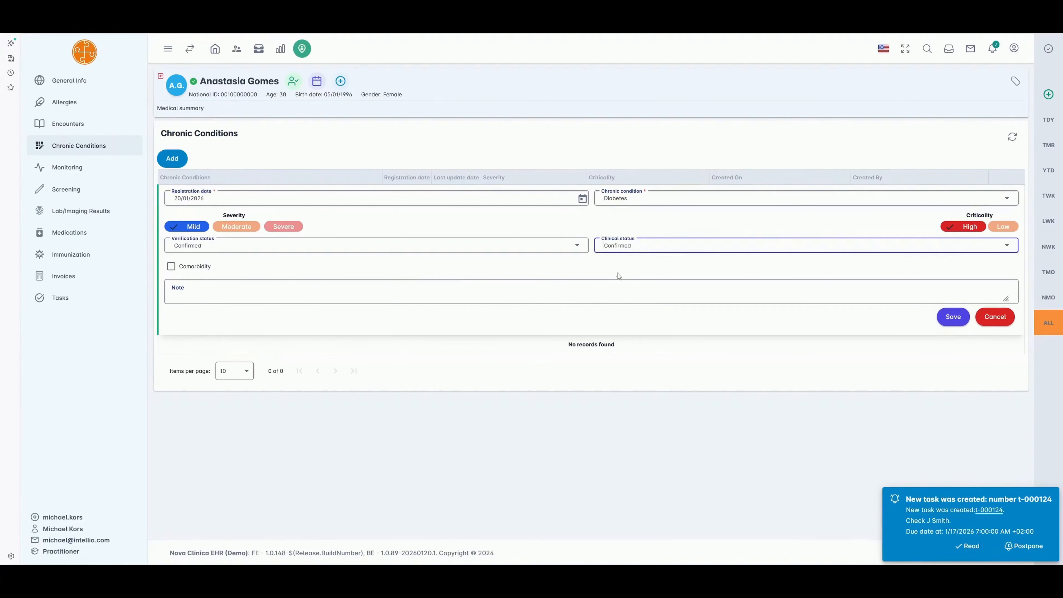
{"action": "left_click", "coordinate": [947, 320]}
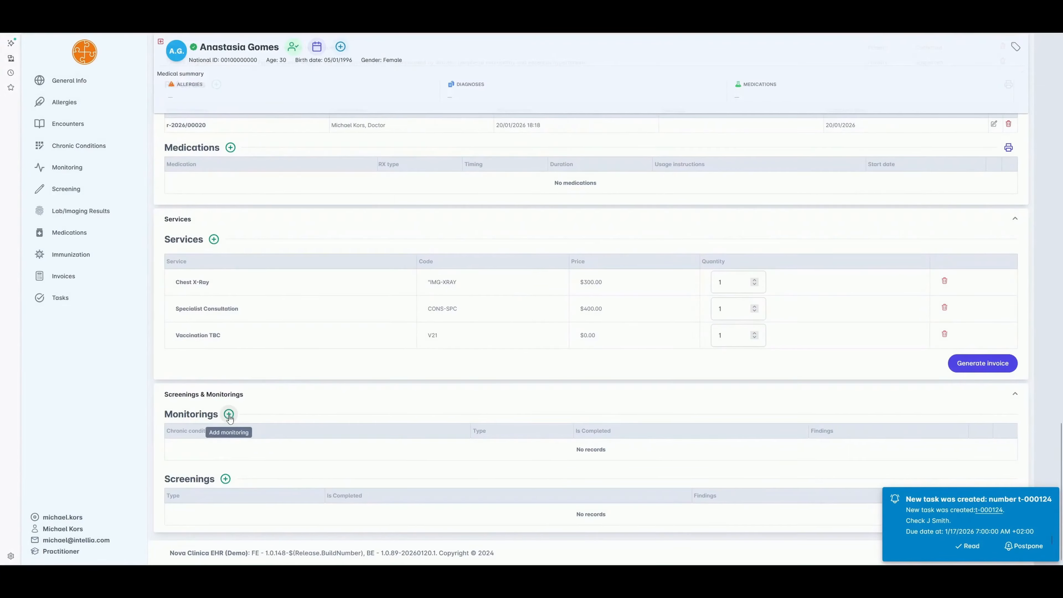
- Start a new monitoring entry for the Diabetes condition with the signed-in practitioner as provider and completion date 20/01/2026
{"action": "left_click", "coordinate": [228, 415]}
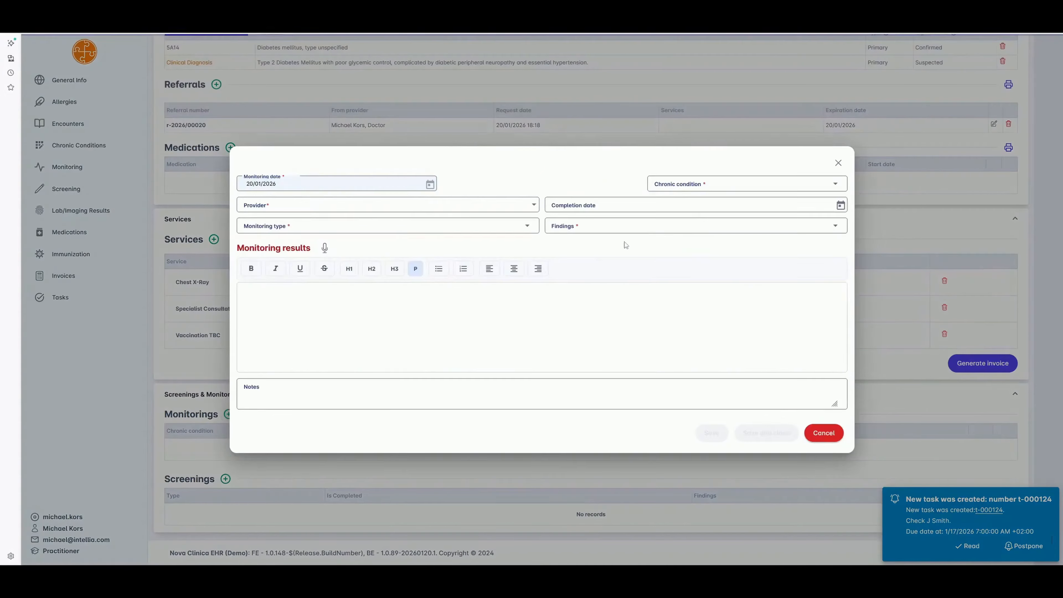
{"action": "left_click", "coordinate": [702, 185]}
{"action": "left_click", "coordinate": [679, 207]}
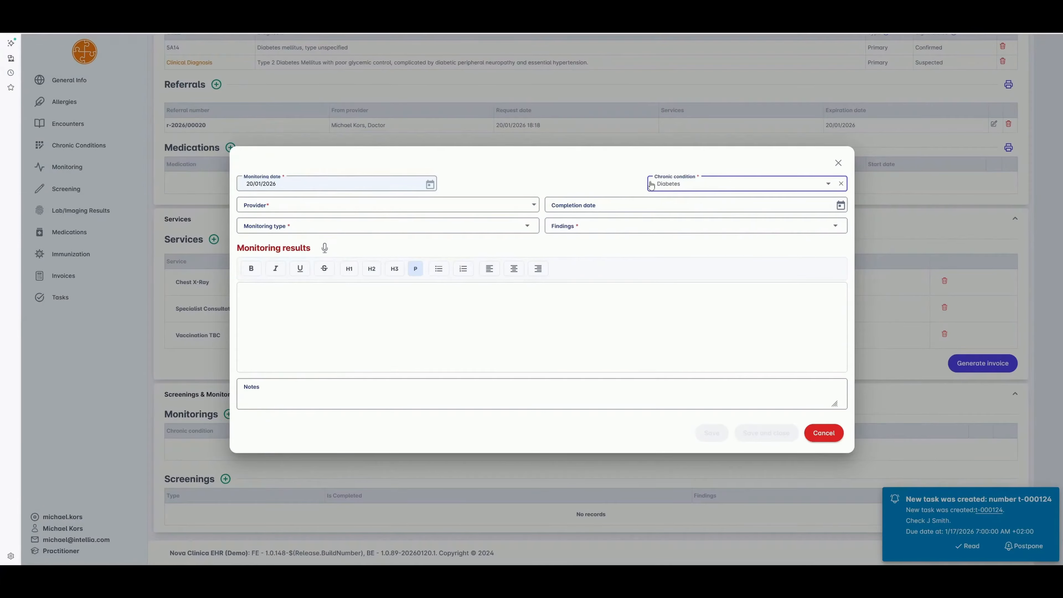
{"action": "left_click", "coordinate": [534, 206]}
{"action": "left_click", "coordinate": [259, 228]}
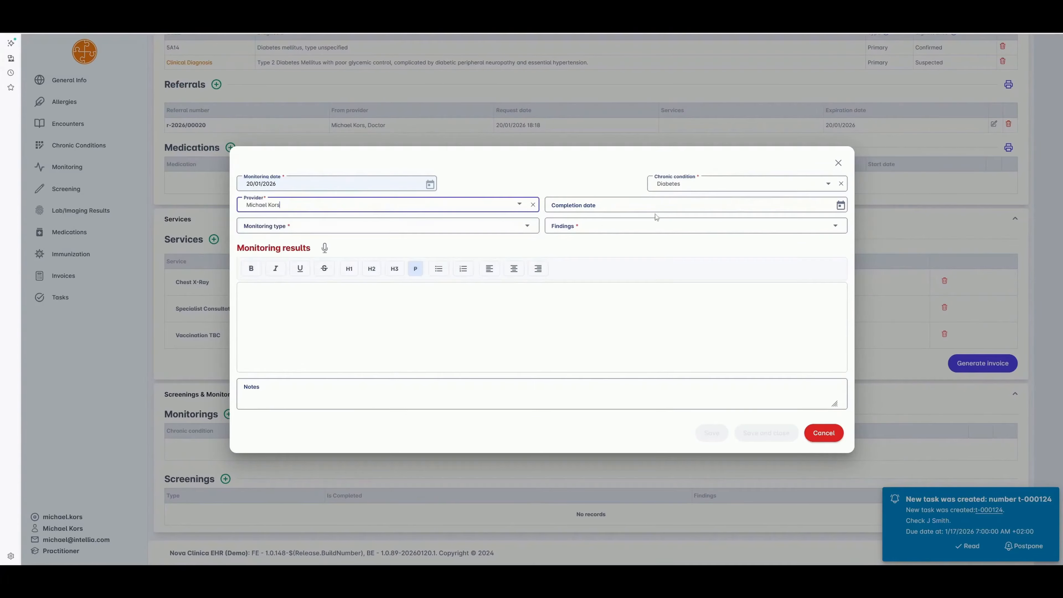
{"action": "left_click", "coordinate": [620, 205]}
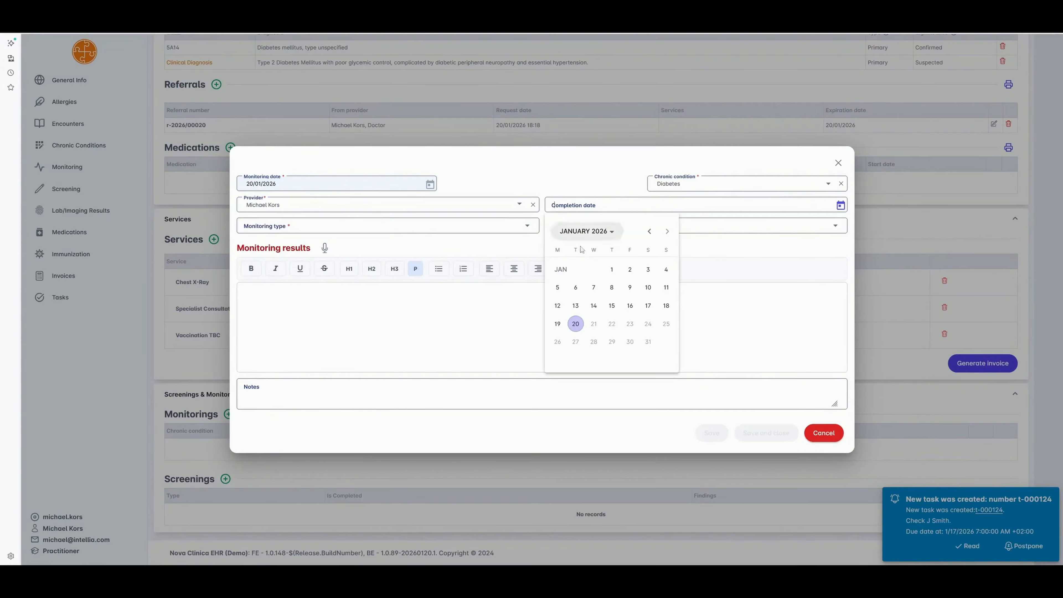
{"action": "left_click", "coordinate": [576, 325]}
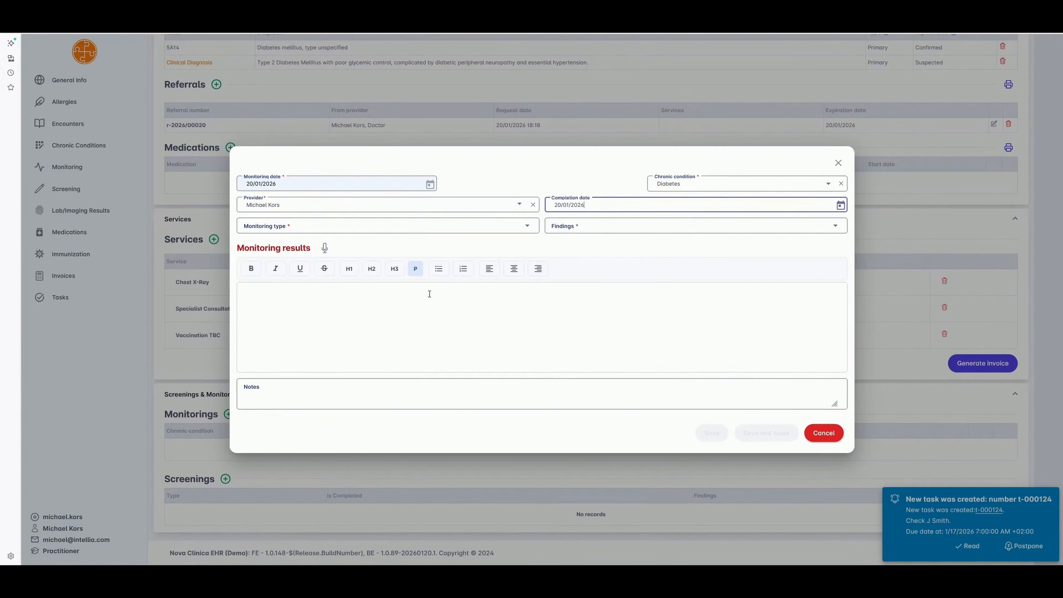
- Set the monitoring type to Blood Glucose Test and its findings to Abnormal
{"action": "left_click", "coordinate": [273, 231]}
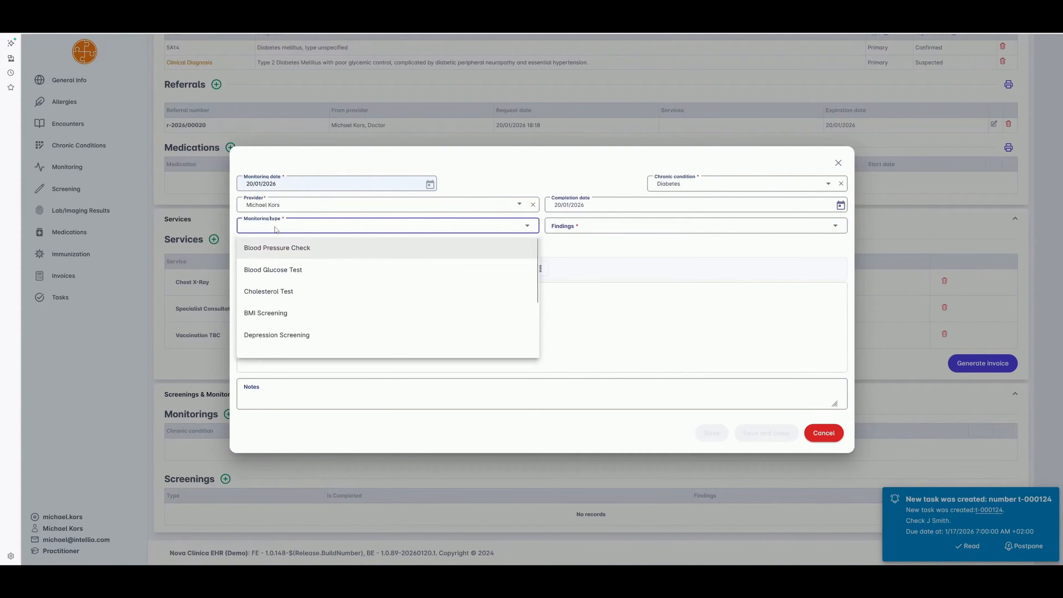
{"action": "left_click", "coordinate": [276, 276]}
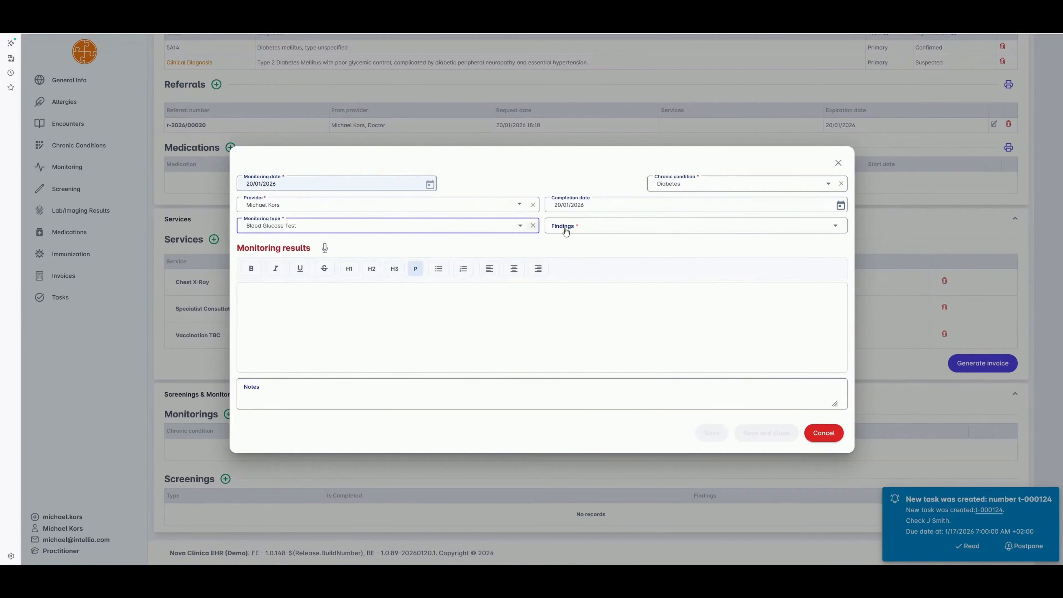
{"action": "left_click", "coordinate": [586, 229]}
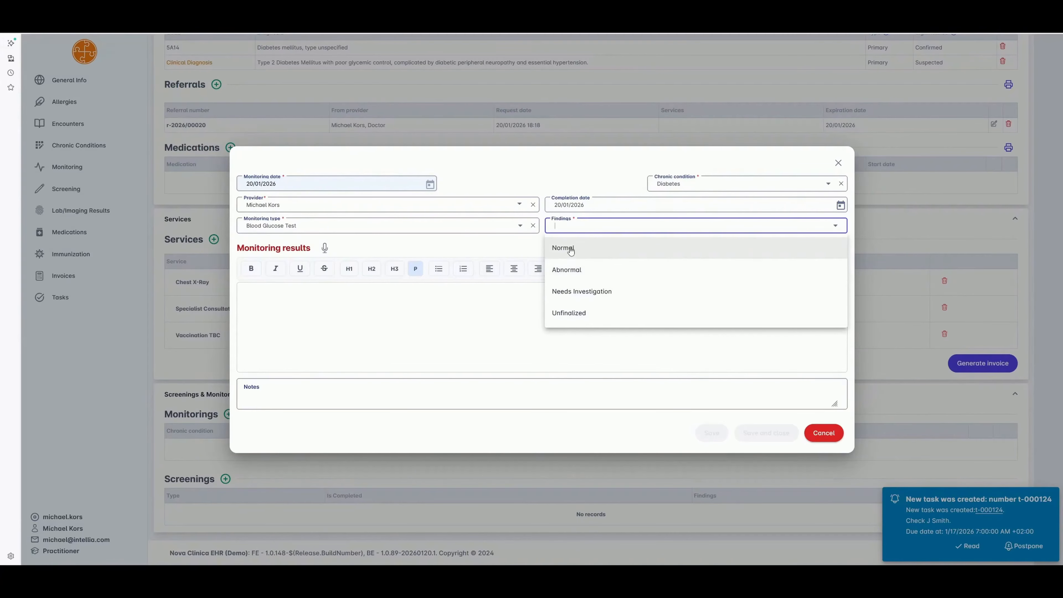
{"action": "left_click", "coordinate": [570, 270]}
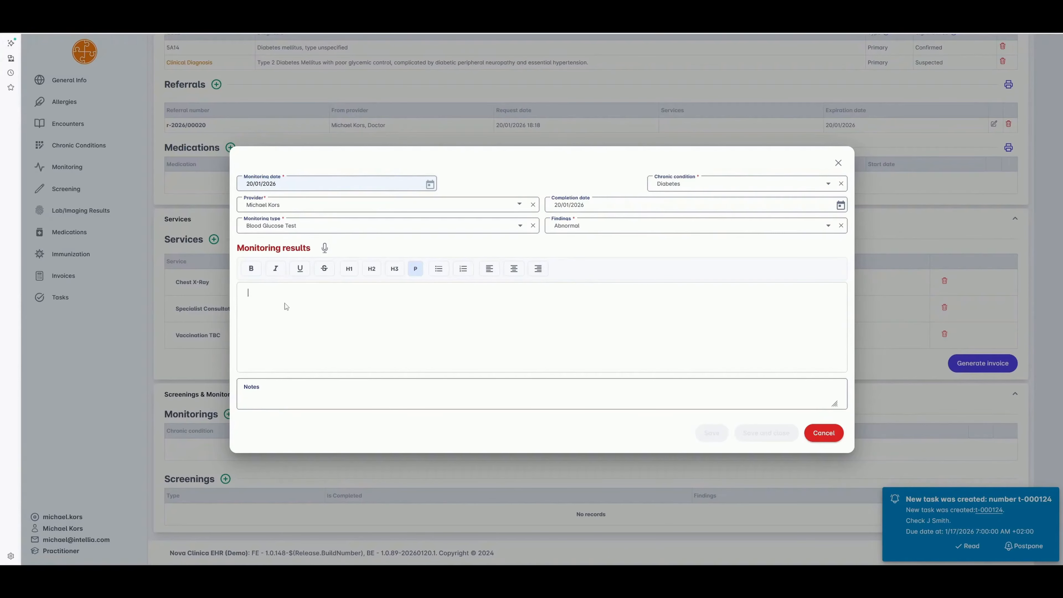
- Save the monitoring entry with the bold results text "The blood glucose test demonstrated...." and dismiss the new task notification
{"action": "left_click", "coordinate": [252, 270]}
{"action": "type", "text": "The "}
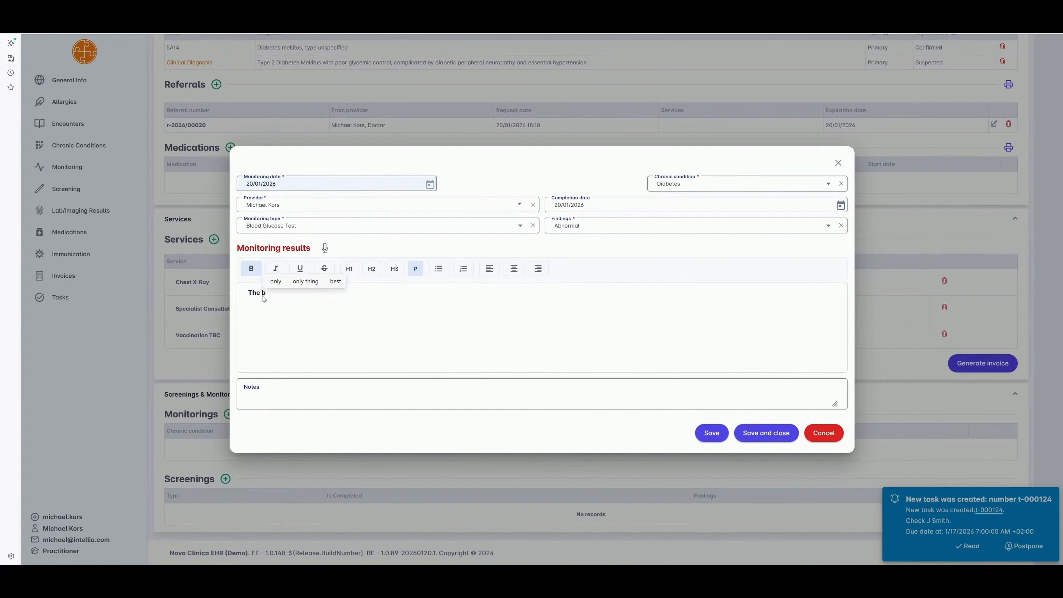
{"action": "type", "text": "blood gluco"}
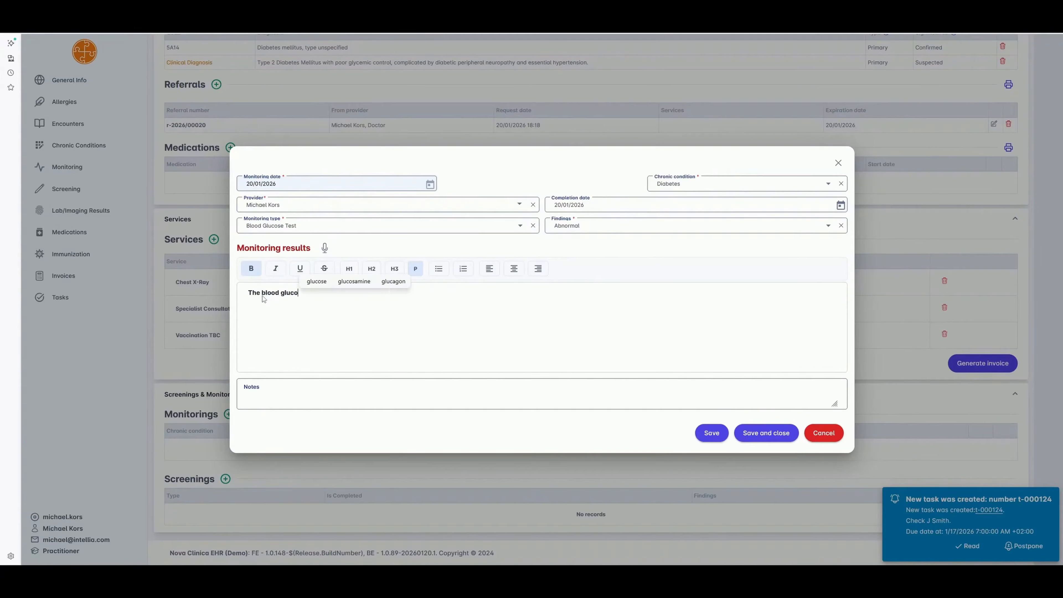
{"action": "type", "text": "se test demonstra"}
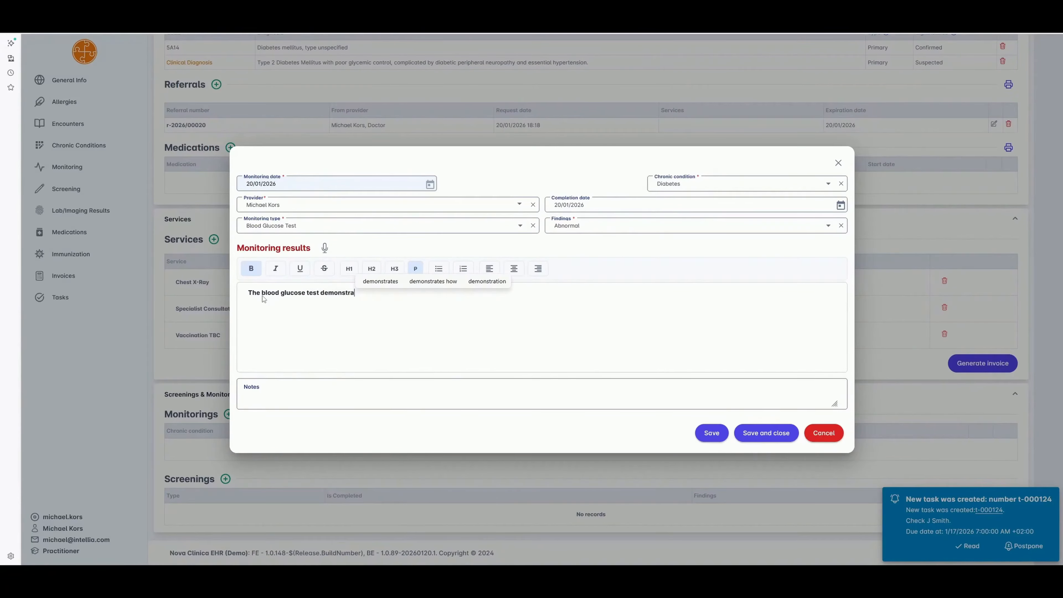
{"action": "type", "text": "ted...."}
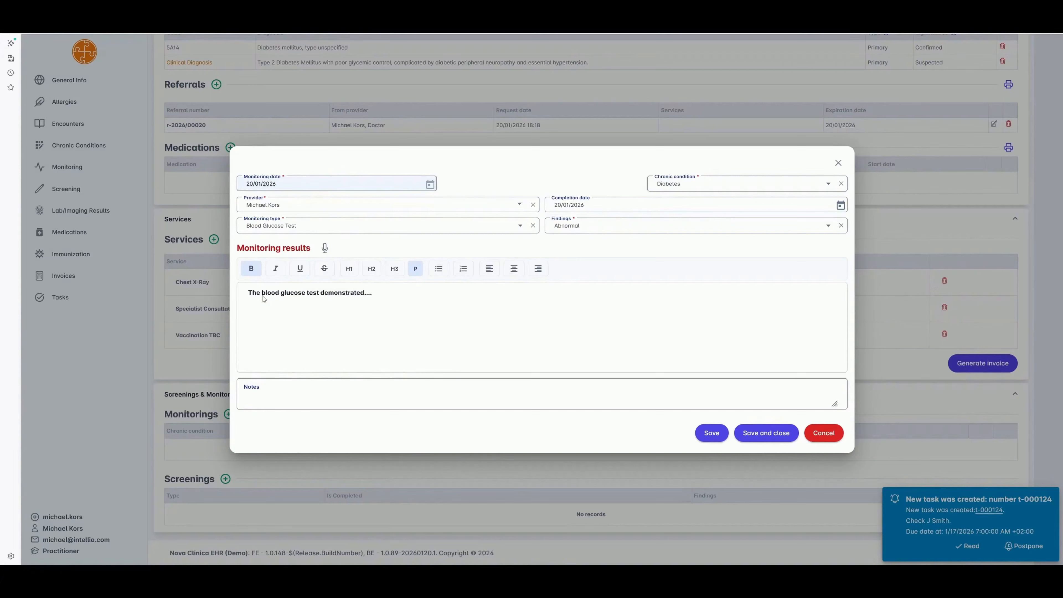
{"action": "left_click", "coordinate": [753, 433]}
{"action": "left_click", "coordinate": [1049, 548]}
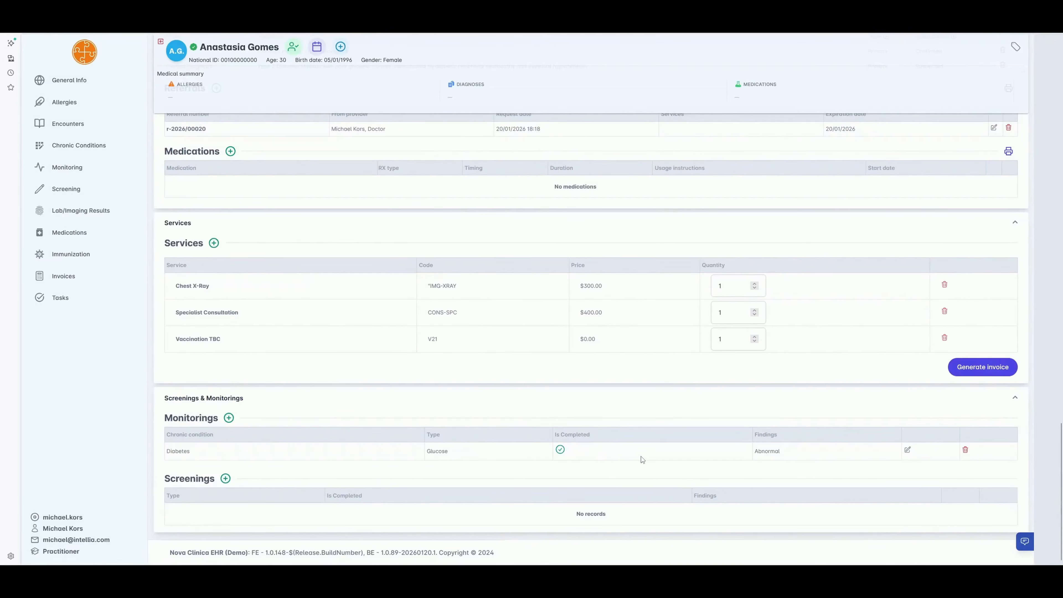
- Start a new screening entry for the encounter with the signed-in practitioner as provider and completion date 20/01/2026
{"action": "left_click", "coordinate": [225, 479]}
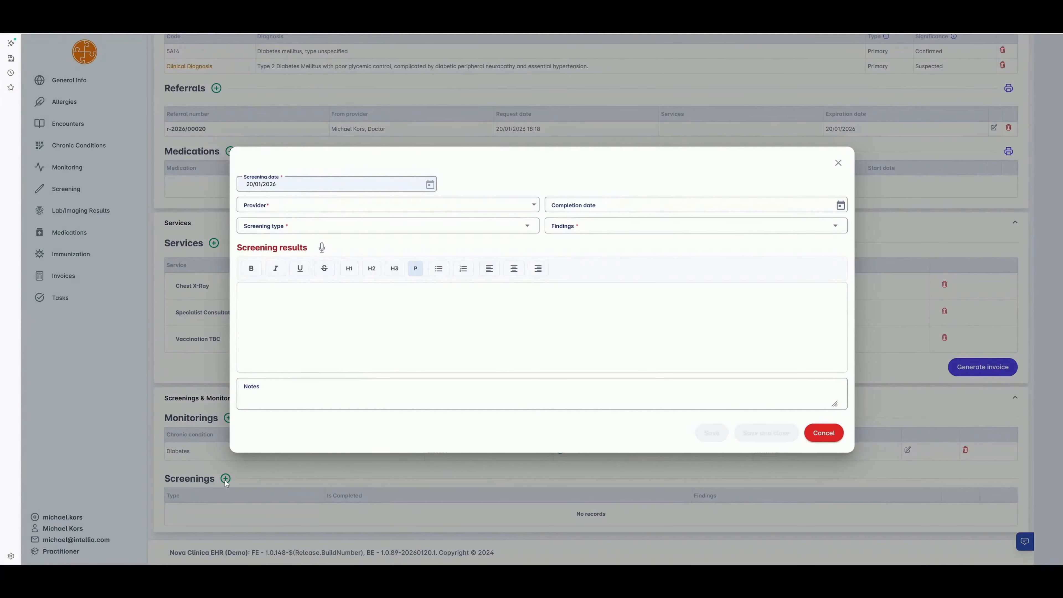
{"action": "left_click", "coordinate": [401, 208]}
{"action": "left_click", "coordinate": [335, 225]}
{"action": "left_click", "coordinate": [585, 206]}
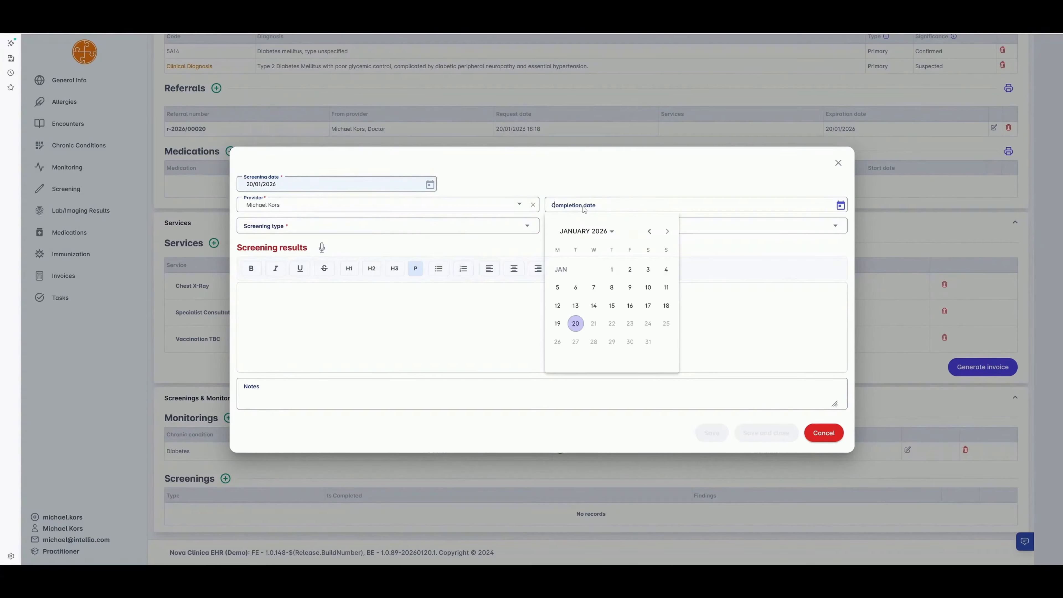
{"action": "left_click", "coordinate": [576, 324]}
- Set the screening type to Blood Glucose Test and its findings to Normal
{"action": "left_click", "coordinate": [317, 231]}
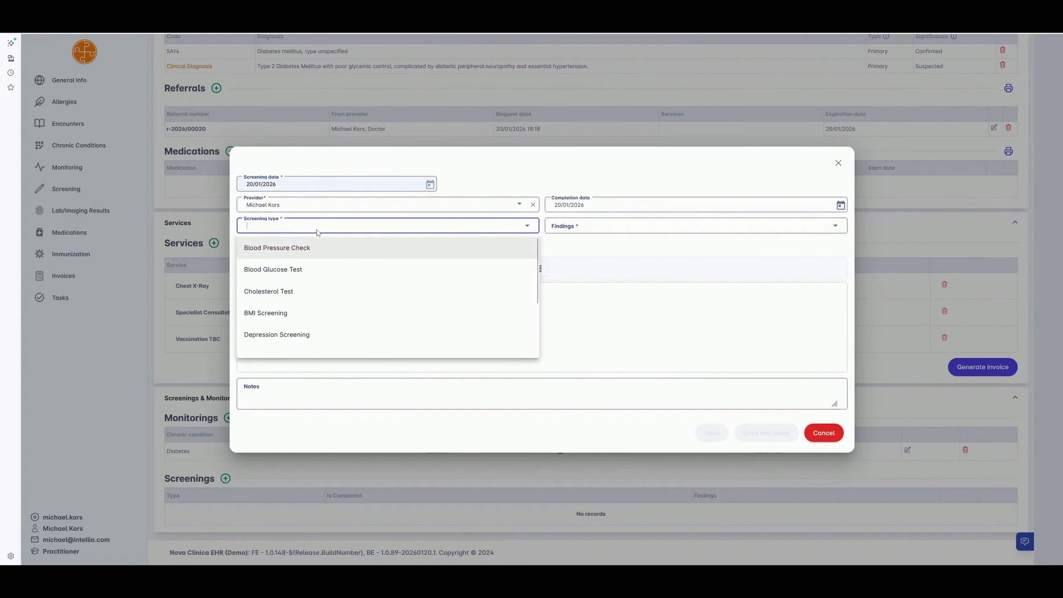
{"action": "left_click", "coordinate": [307, 270]}
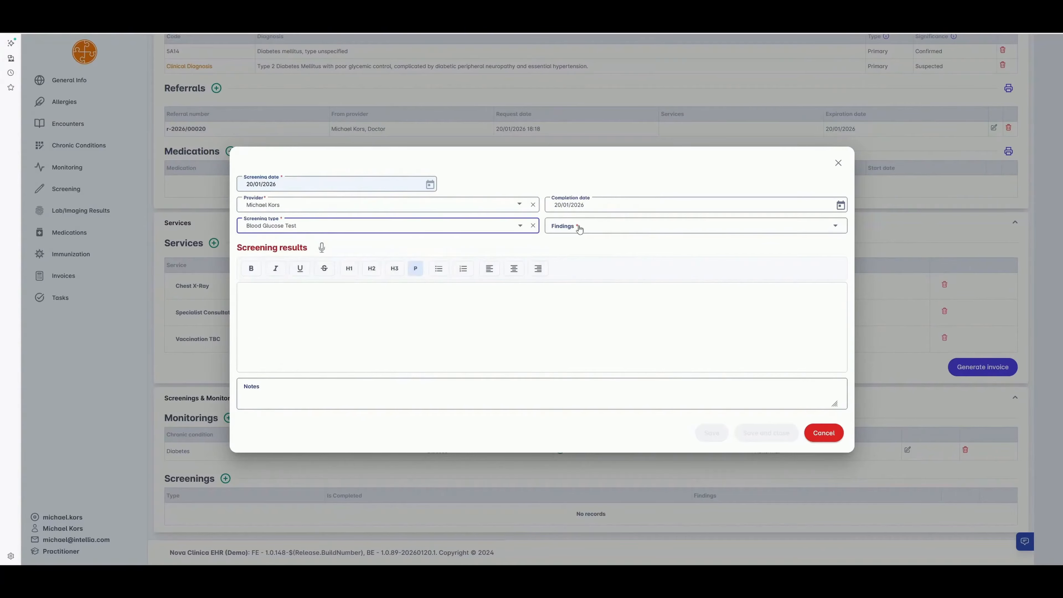
{"action": "left_click", "coordinate": [580, 229]}
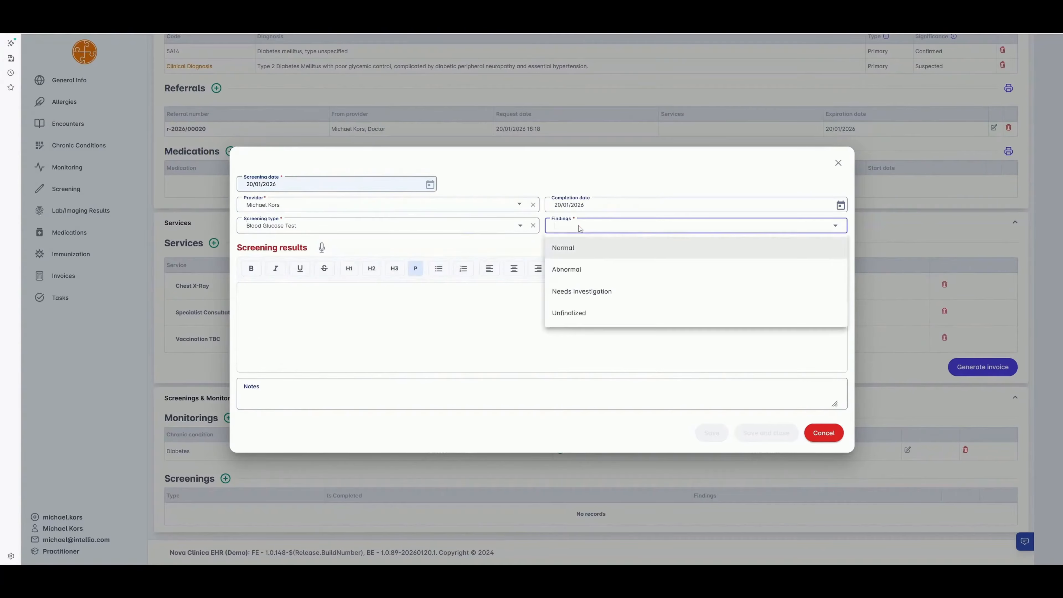
{"action": "left_click", "coordinate": [571, 256]}
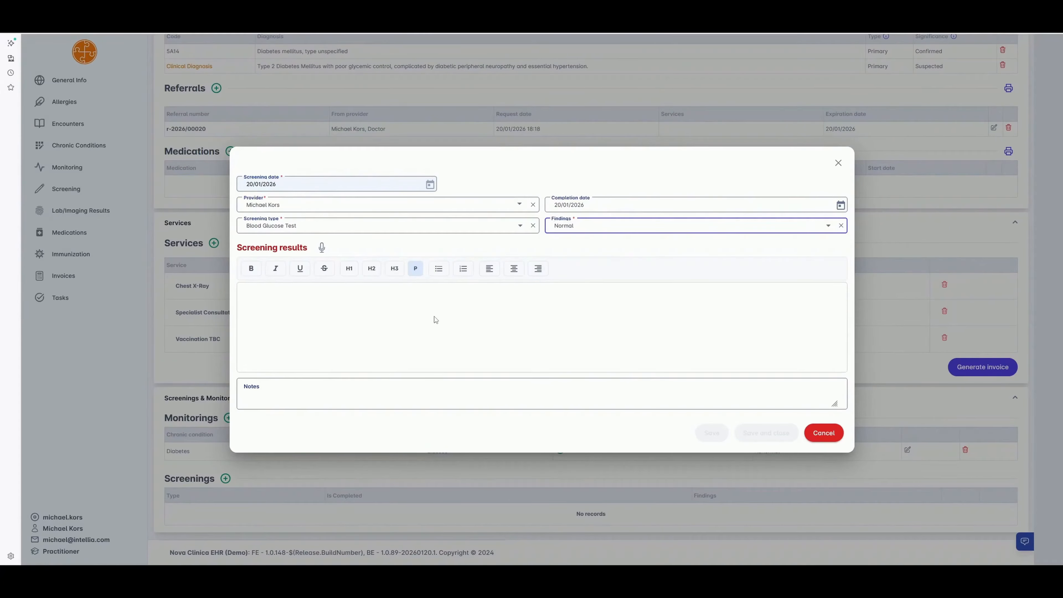
- Enter the bold screening results "Here are the observations" and save and close the screening entry
{"action": "left_click", "coordinate": [251, 268]}
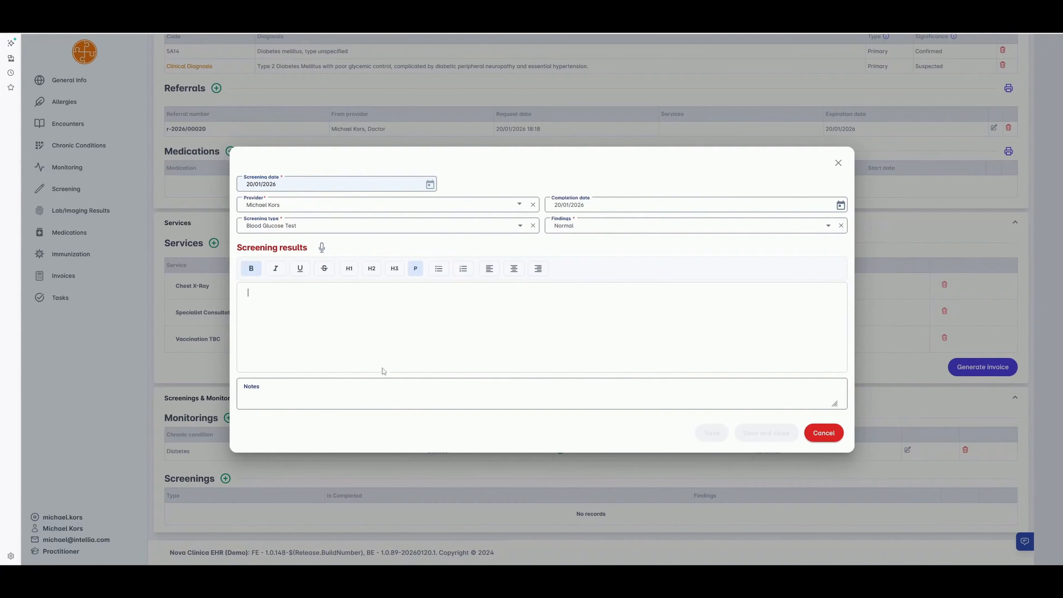
{"action": "type", "text": "Here "}
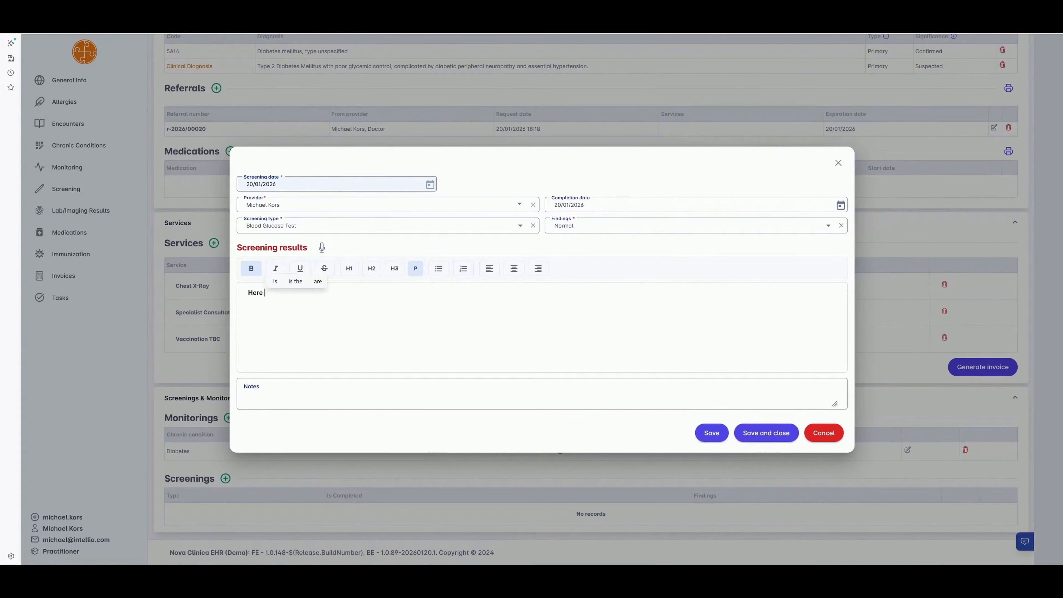
{"action": "type", "text": "are the observations"}
{"action": "left_click", "coordinate": [787, 437]}
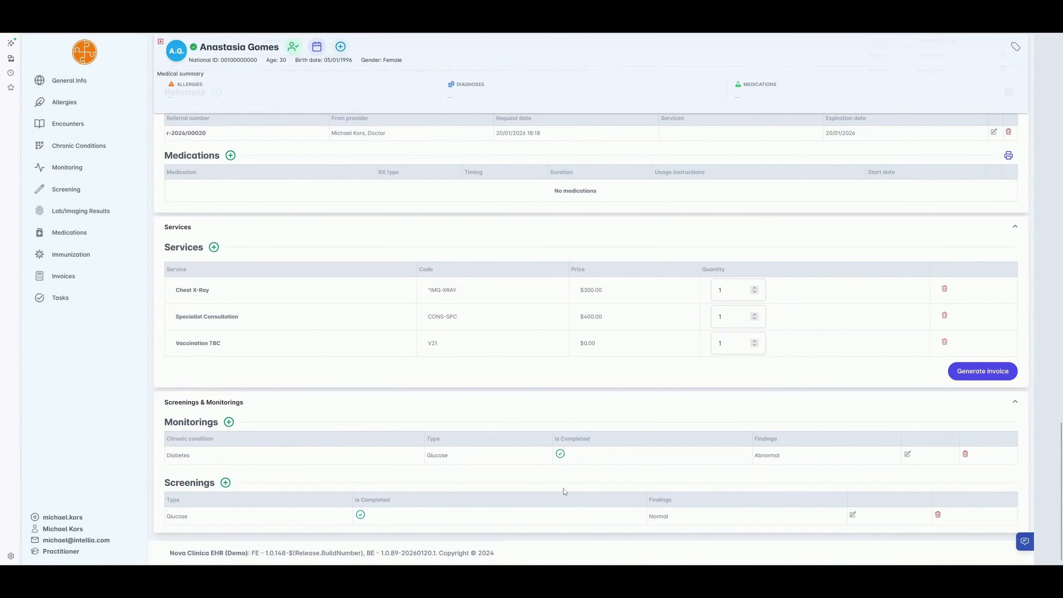
- Review the encounter's vital signs, clinical notes, next visit, diagnoses, referrals, medications, and services
{"action": "scroll", "coordinate": [565, 486], "scroll_direction": "up", "scroll_amount": 3}
{"action": "scroll", "coordinate": [566, 475], "scroll_direction": "up", "scroll_amount": 10}
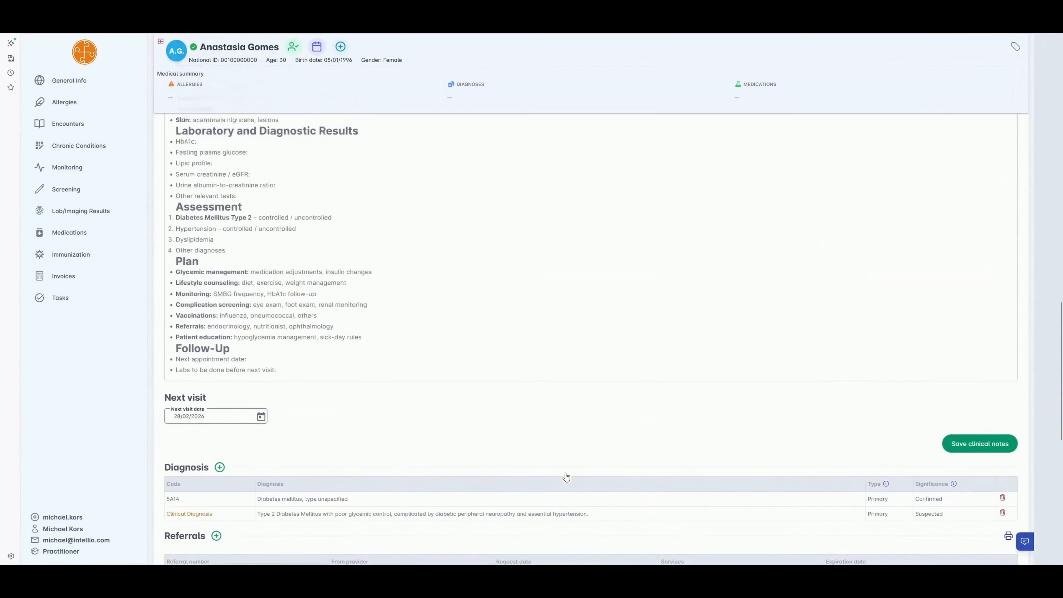
{"action": "scroll", "coordinate": [566, 473], "scroll_direction": "up", "scroll_amount": 10}
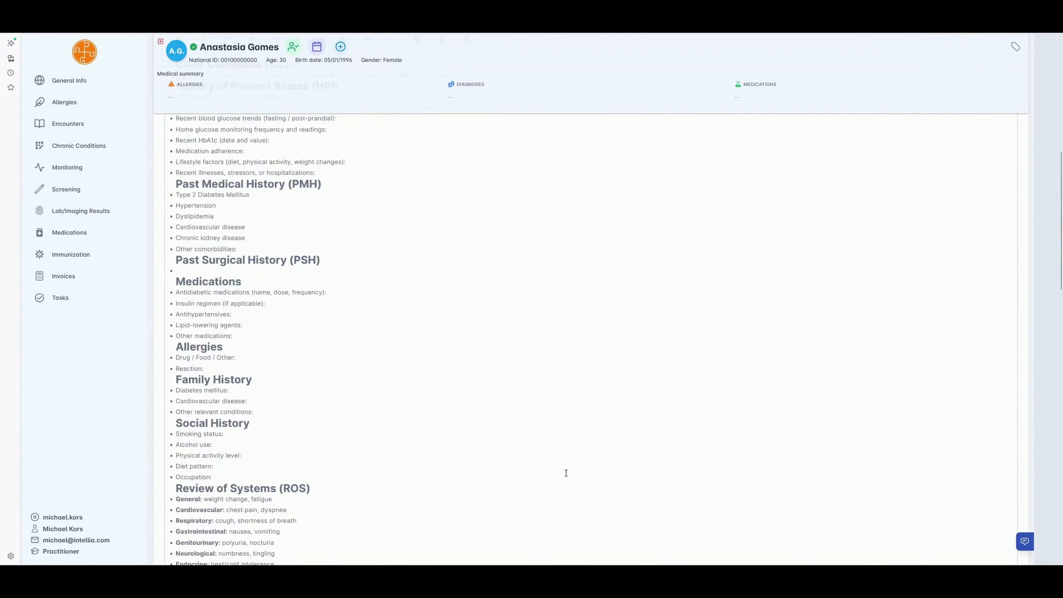
{"action": "scroll", "coordinate": [565, 473], "scroll_direction": "up", "scroll_amount": 4}
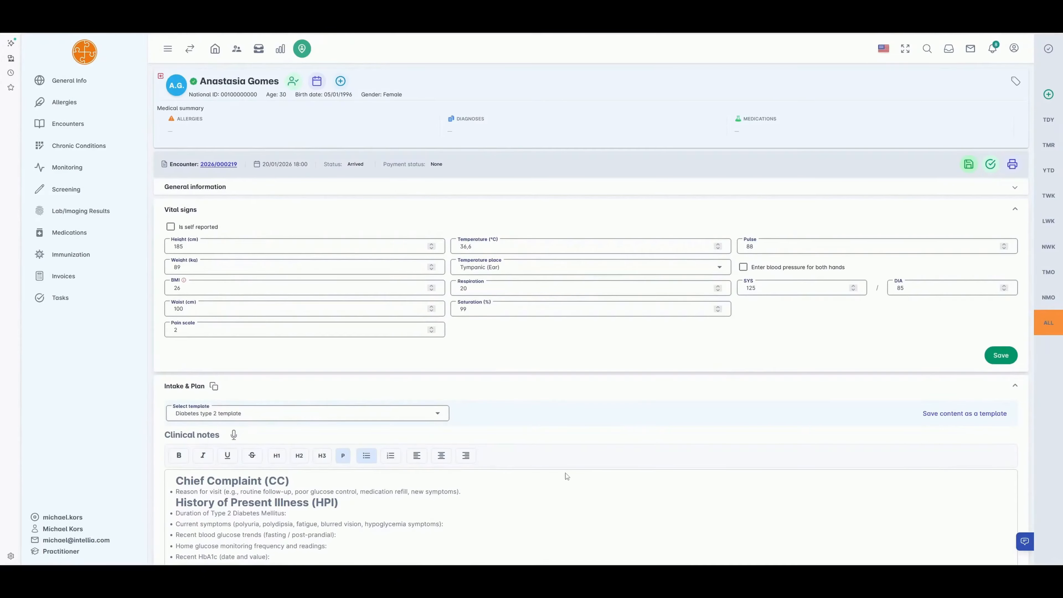
{"action": "scroll", "coordinate": [566, 477], "scroll_direction": "down", "scroll_amount": 3}
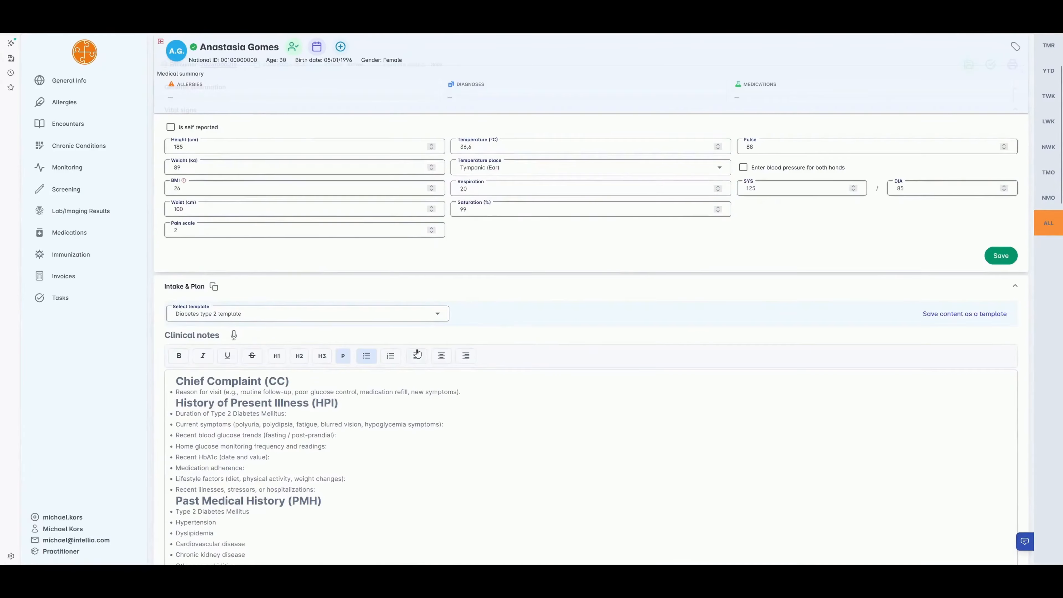
{"action": "scroll", "coordinate": [421, 364], "scroll_direction": "down", "scroll_amount": 4}
{"action": "scroll", "coordinate": [482, 424], "scroll_direction": "down", "scroll_amount": 18}
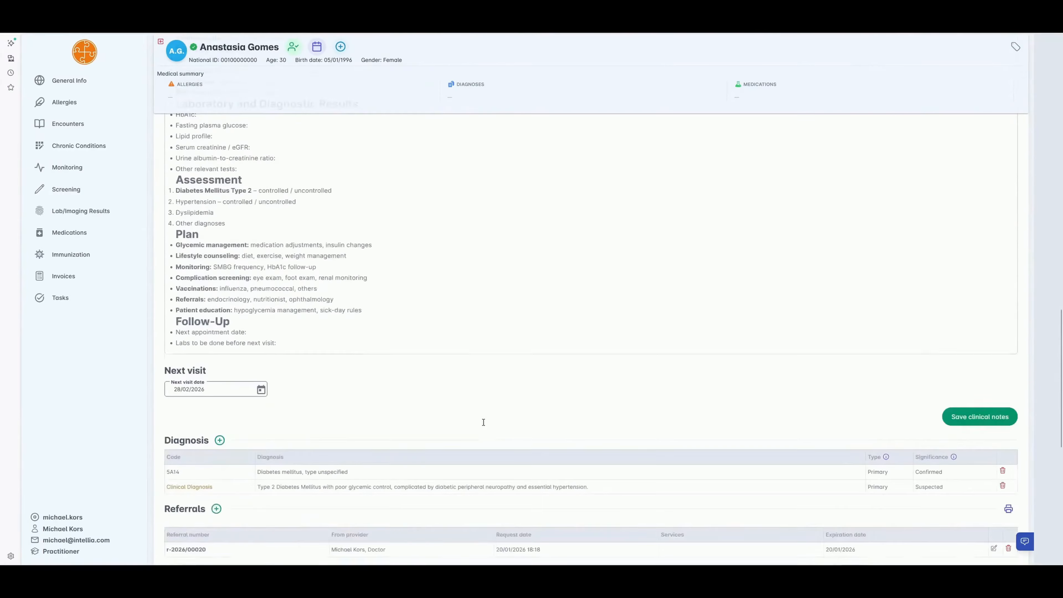
{"action": "scroll", "coordinate": [484, 425], "scroll_direction": "down", "scroll_amount": 5}
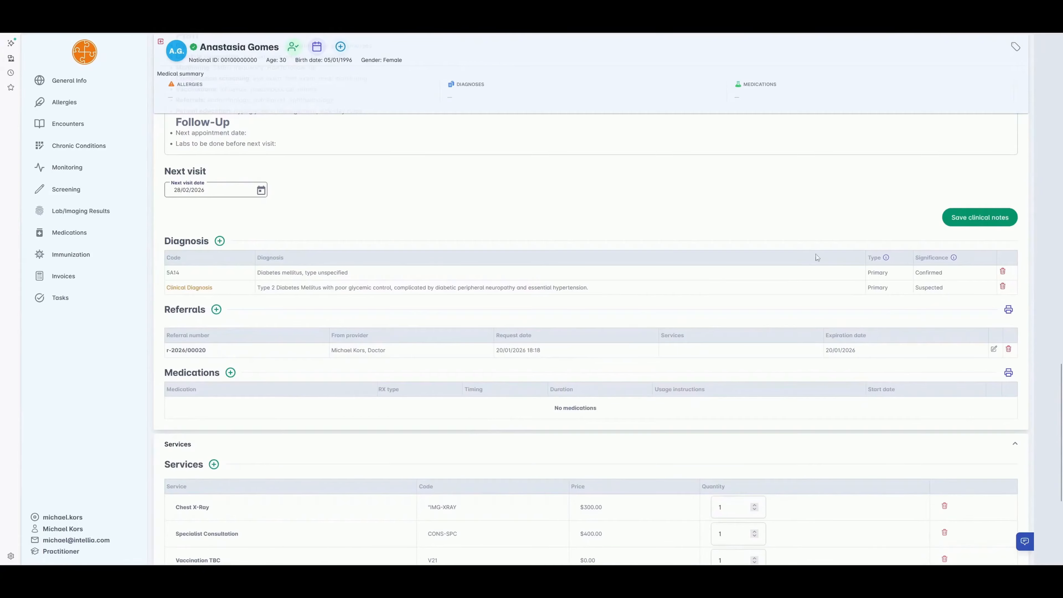
{"action": "scroll", "coordinate": [812, 339], "scroll_direction": "down", "scroll_amount": 3}
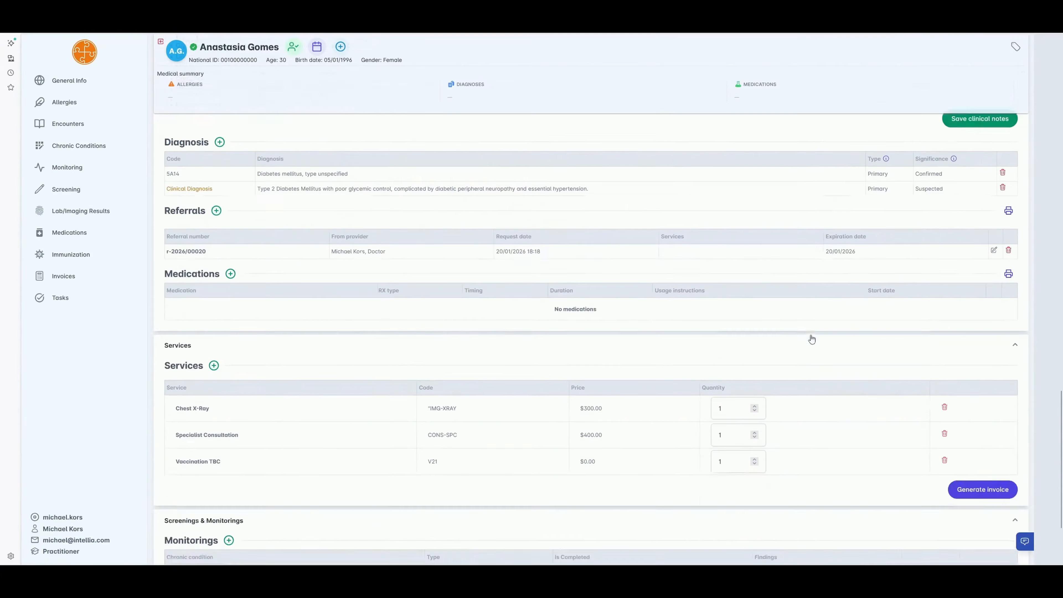
{"action": "scroll", "coordinate": [813, 339], "scroll_direction": "down", "scroll_amount": 3}
- Save the whole encounter from its header
{"action": "scroll", "coordinate": [798, 327], "scroll_direction": "up", "scroll_amount": 20}
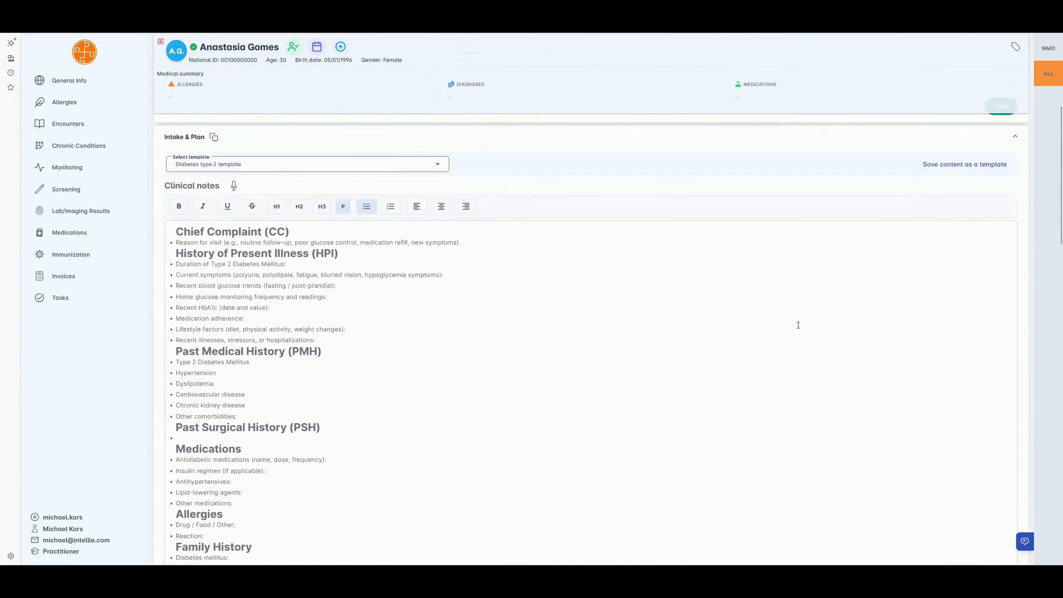
{"action": "scroll", "coordinate": [798, 326], "scroll_direction": "up", "scroll_amount": 7}
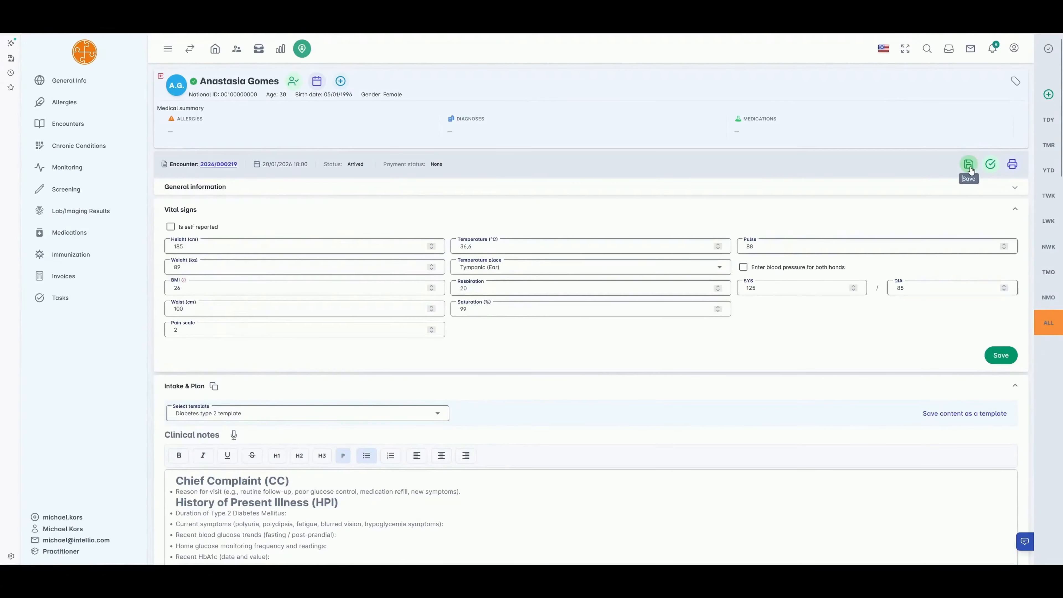
{"action": "left_click", "coordinate": [969, 165]}
- Generate the invoice for the encounter's Chest X-Ray, Specialist Consultation, and Vaccination TBC services
{"action": "scroll", "coordinate": [811, 223], "scroll_direction": "down", "scroll_amount": 5}
{"action": "scroll", "coordinate": [814, 253], "scroll_direction": "down", "scroll_amount": 20}
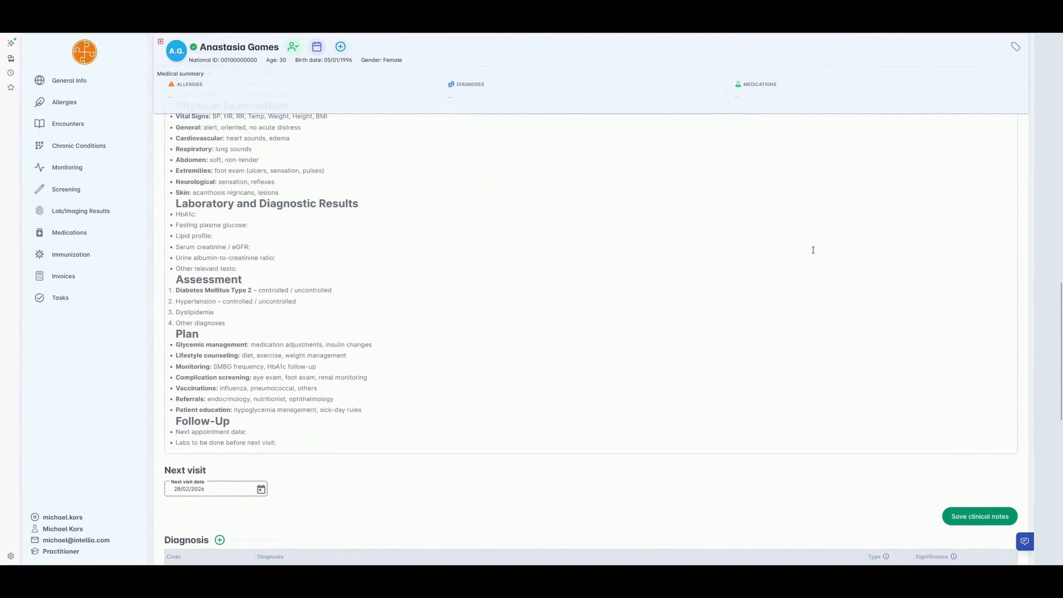
{"action": "scroll", "coordinate": [812, 253], "scroll_direction": "down", "scroll_amount": 1}
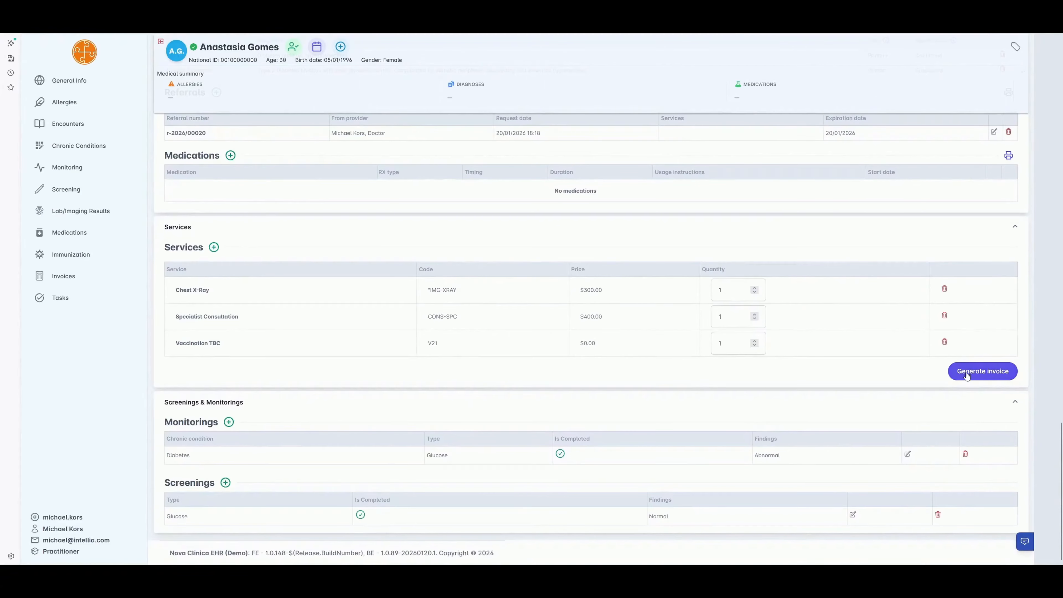
{"action": "left_click", "coordinate": [977, 374]}
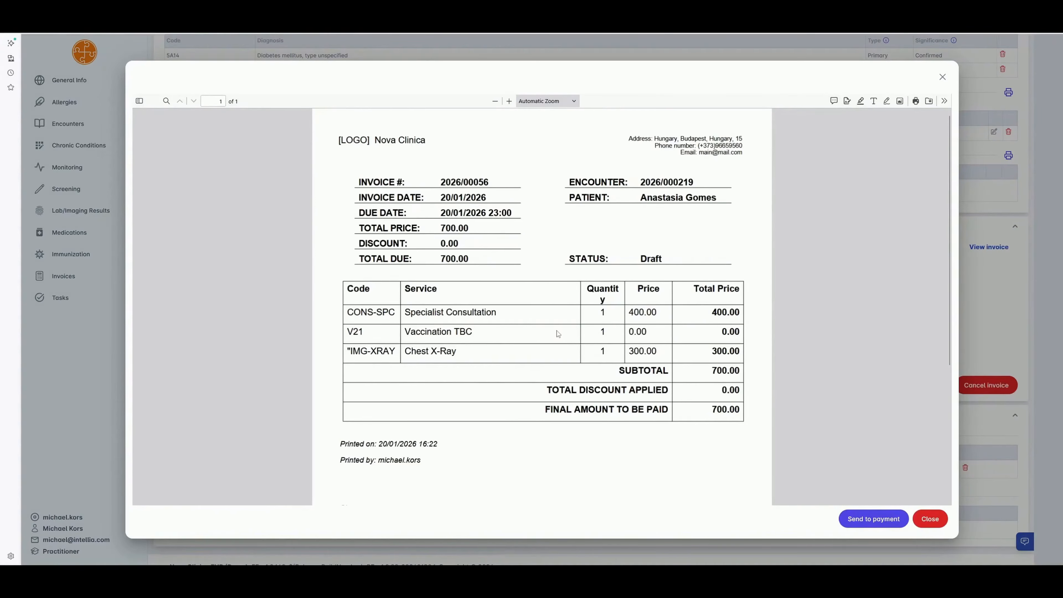
- Send the draft invoice to payment and mark the encounter as completed
{"action": "left_click", "coordinate": [873, 520]}
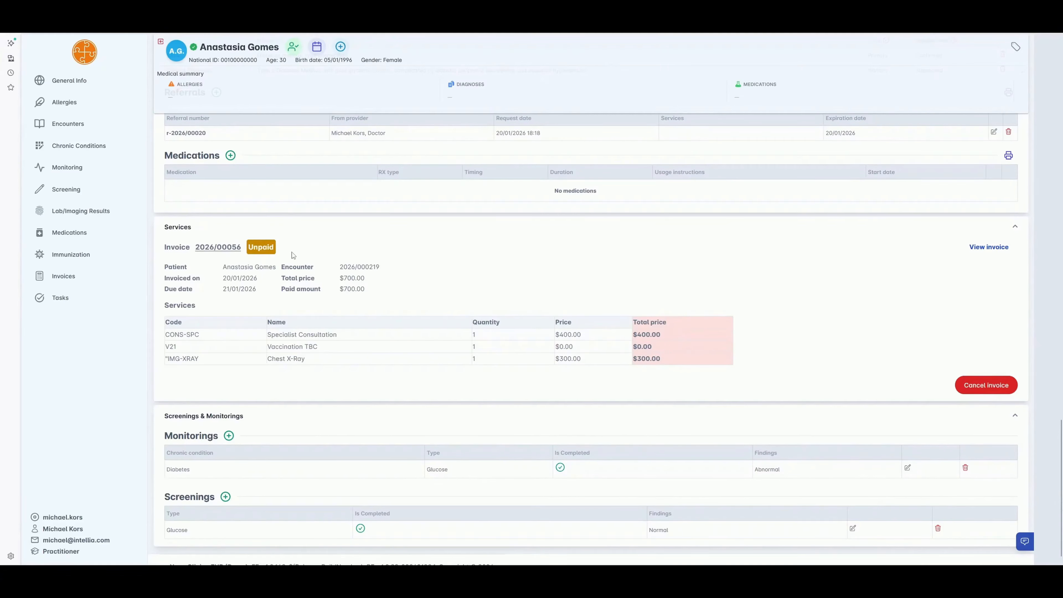
{"action": "scroll", "coordinate": [560, 304], "scroll_direction": "up", "scroll_amount": 10}
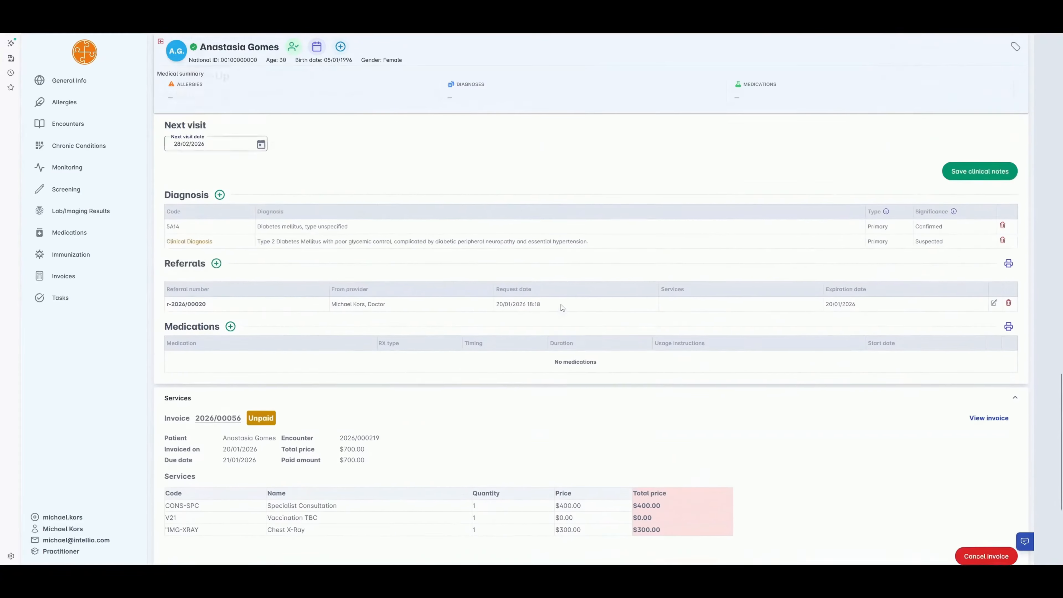
{"action": "scroll", "coordinate": [561, 304], "scroll_direction": "up", "scroll_amount": 15}
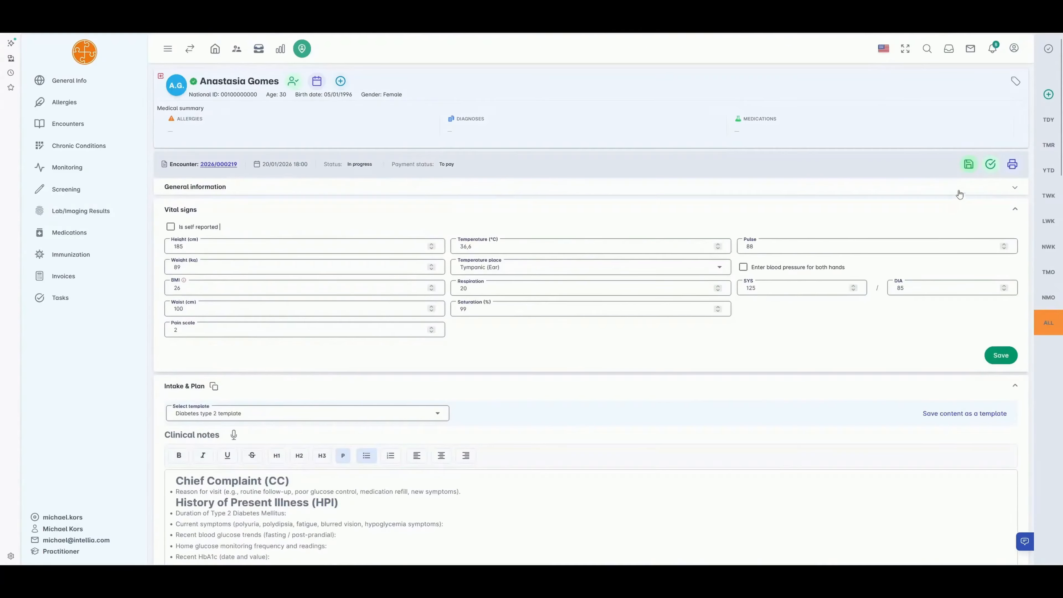
{"action": "left_click", "coordinate": [991, 168]}
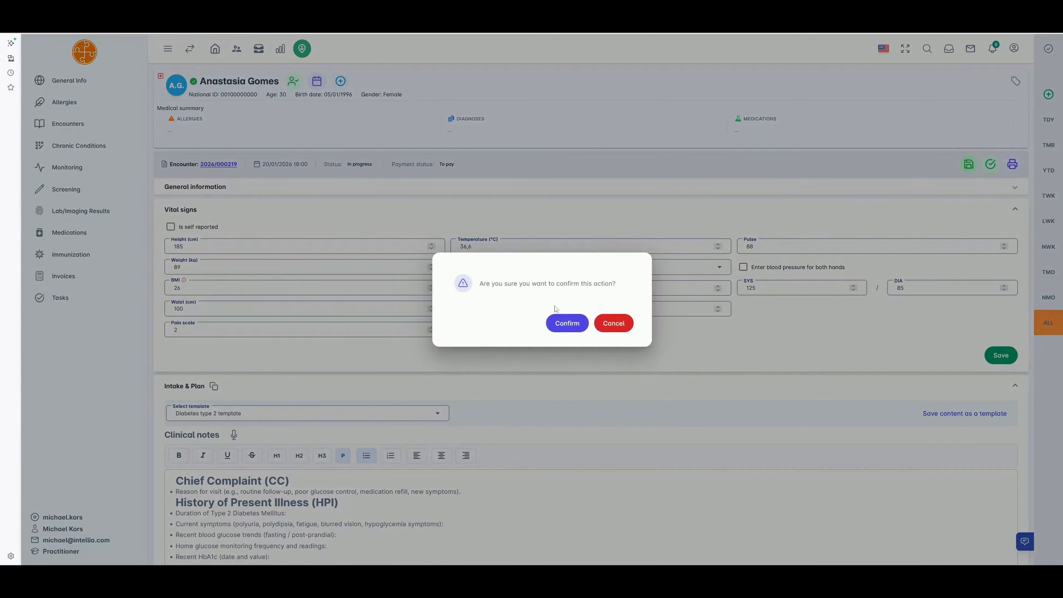
{"action": "left_click", "coordinate": [564, 325]}
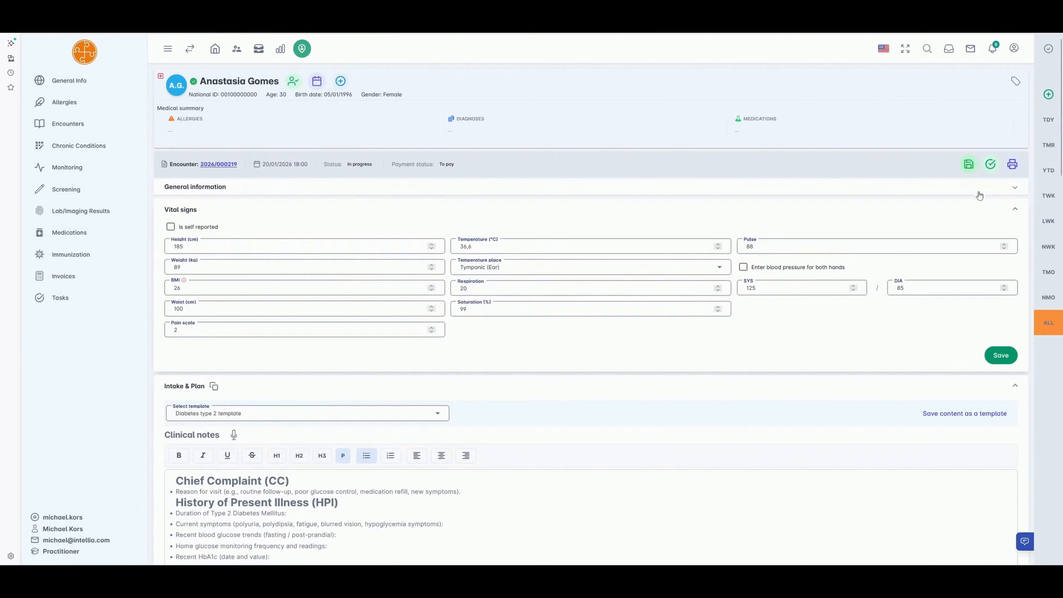
- Preview the encounter's printable consultation report, and close both the report and the patient's record
{"action": "left_click", "coordinate": [1013, 167]}
{"action": "scroll", "coordinate": [617, 226], "scroll_direction": "down", "scroll_amount": 4}
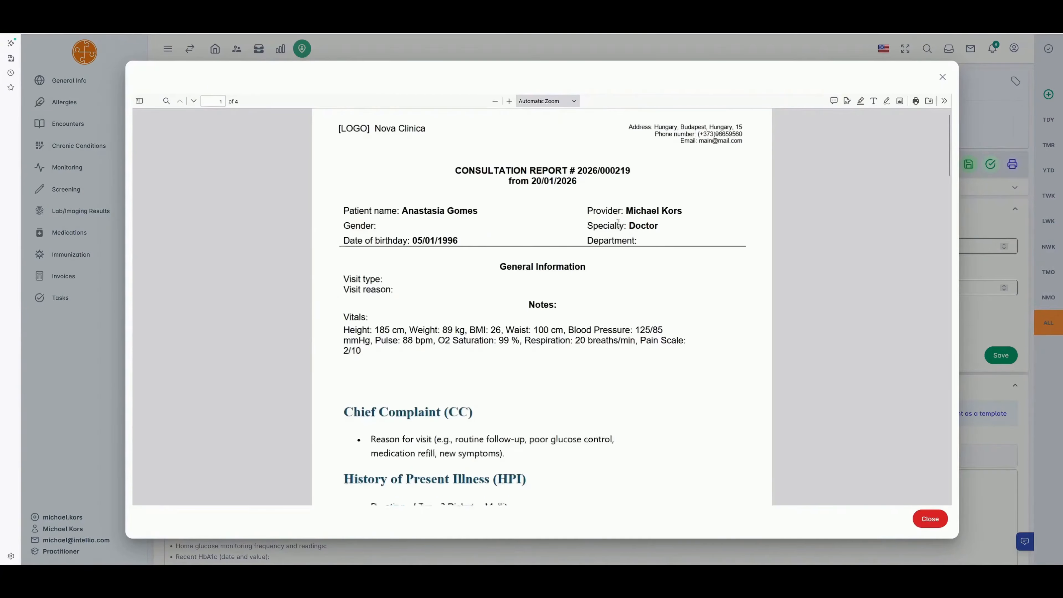
{"action": "scroll", "coordinate": [618, 224], "scroll_direction": "up", "scroll_amount": 4}
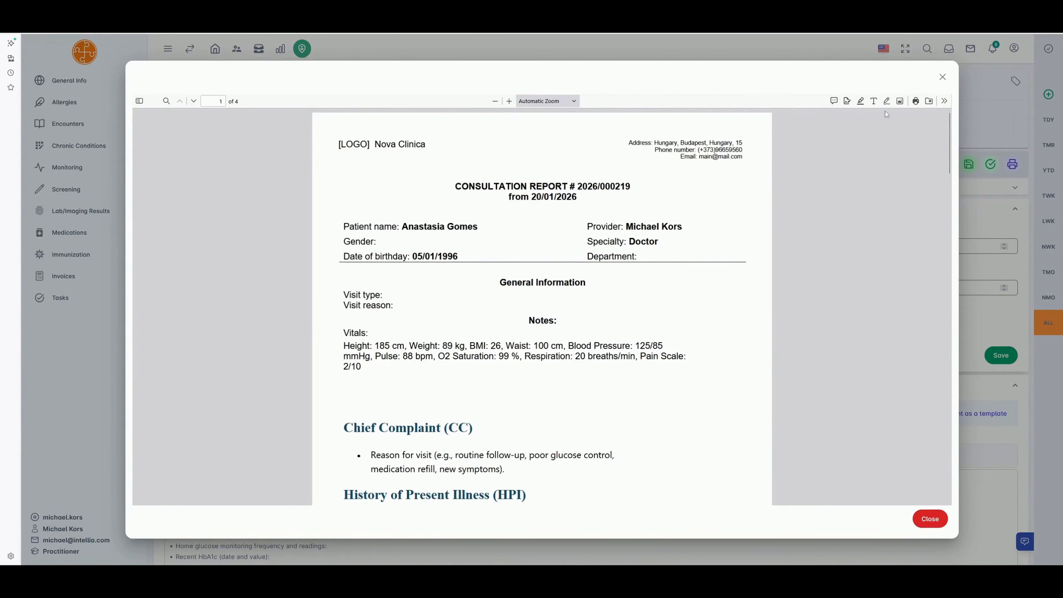
{"action": "left_click", "coordinate": [944, 78]}
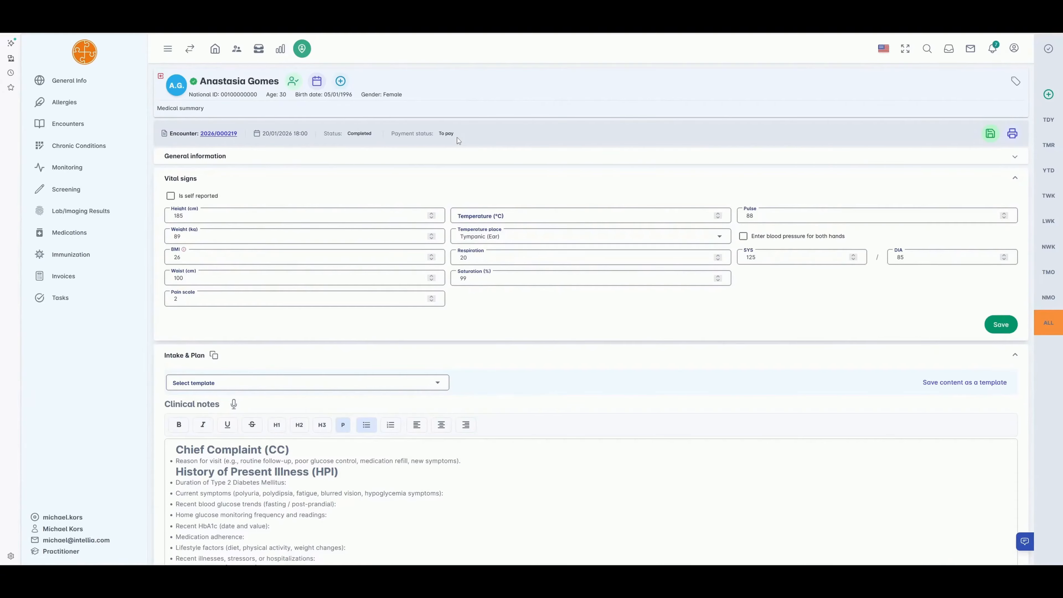
{"action": "left_click", "coordinate": [161, 80]}
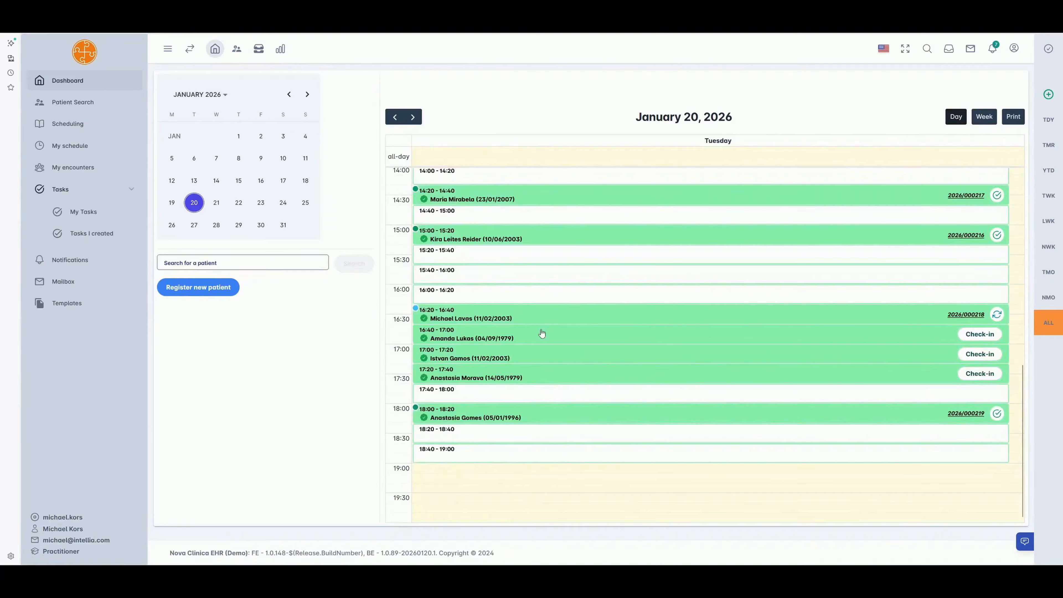